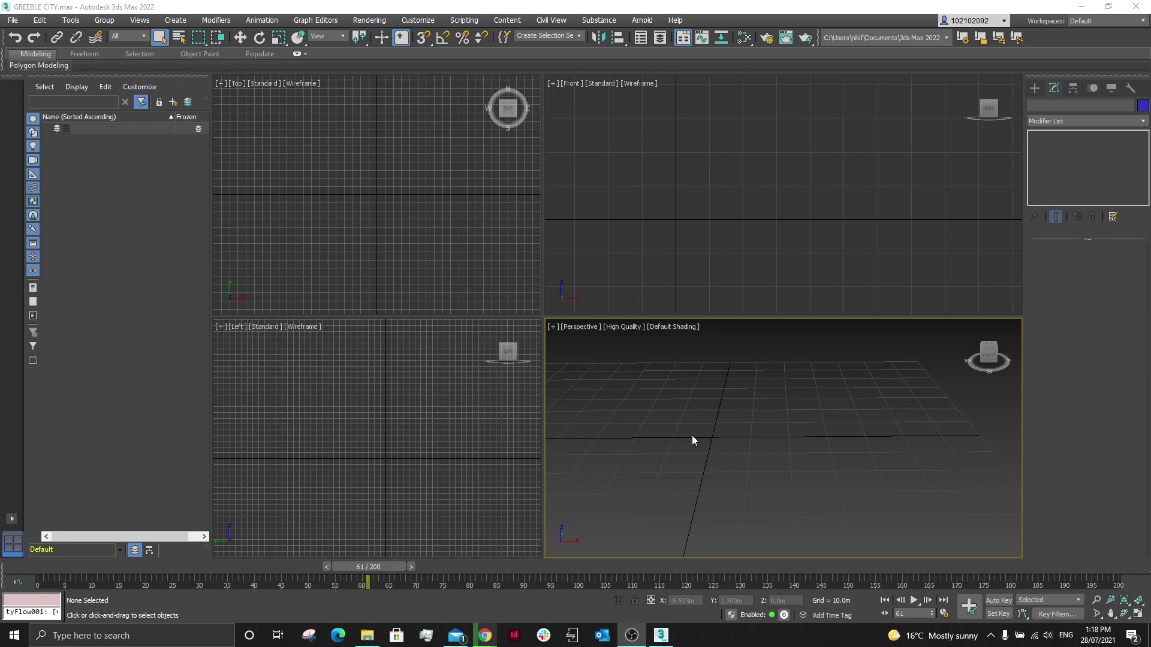
# Step: Create a standard-primitive plane about 182 m long and 150 m wide on the grid in the Perspective viewport
pyautogui.scroll(-3, 860, 376)
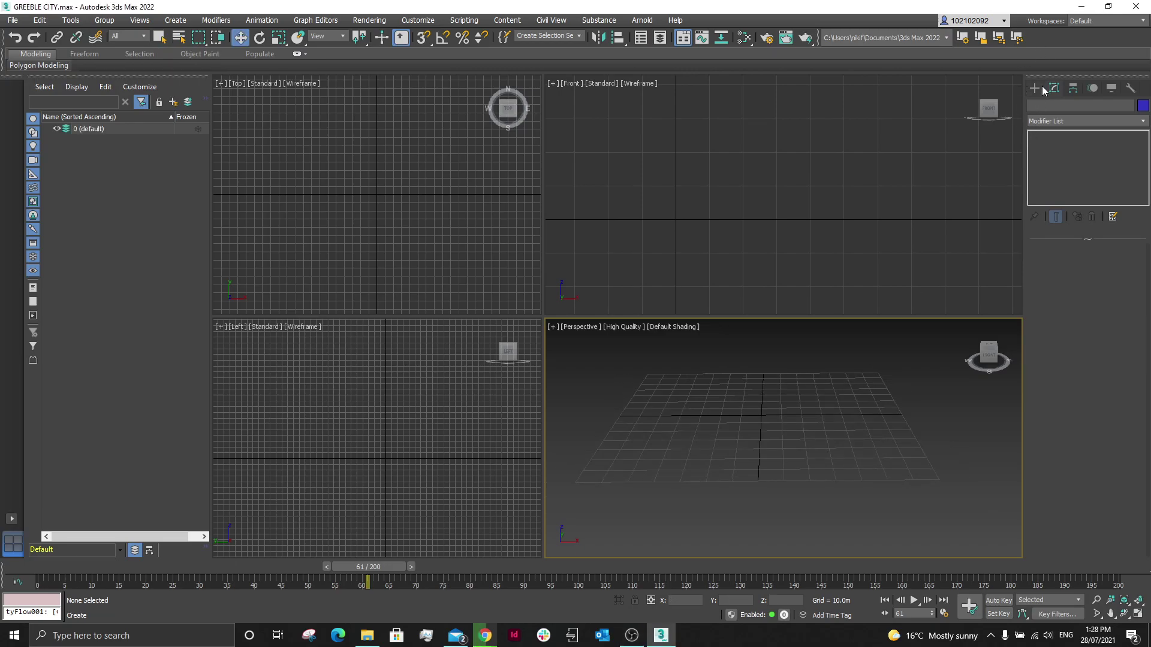
pyautogui.click(1035, 88)
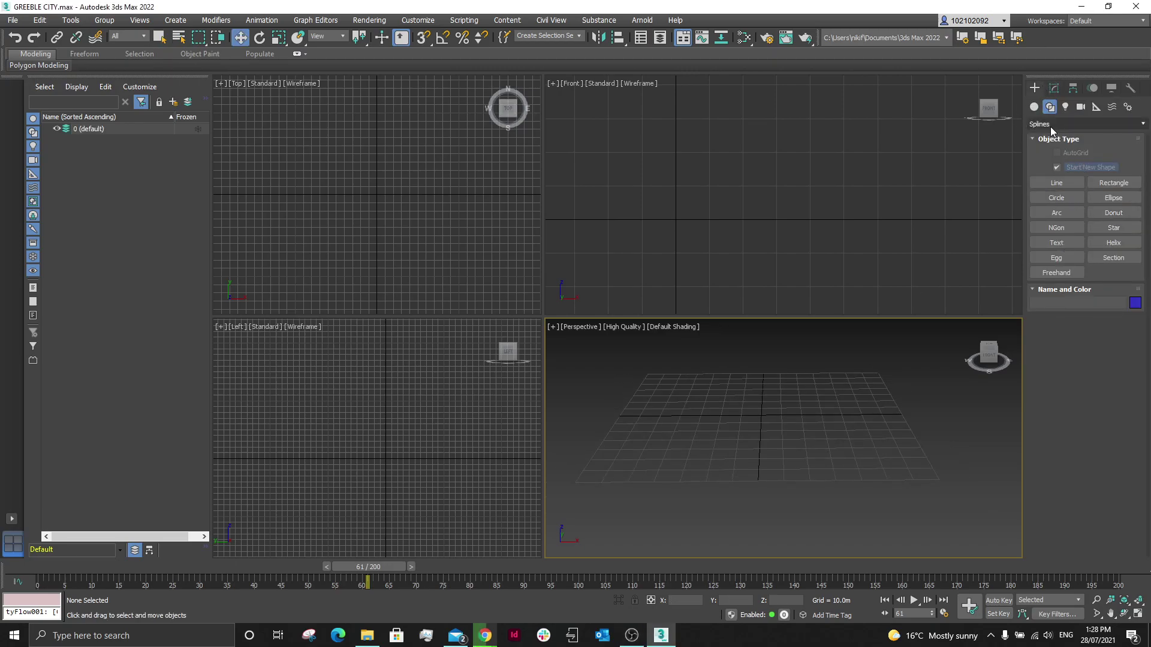
pyautogui.click(1034, 107)
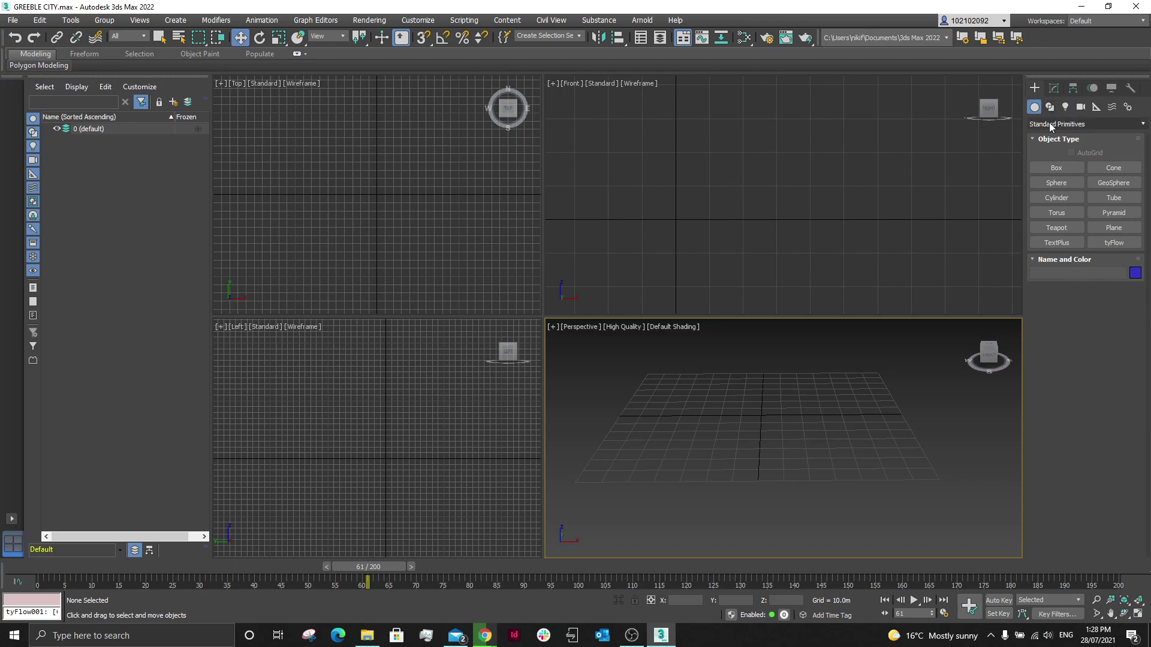
pyautogui.click(1105, 227)
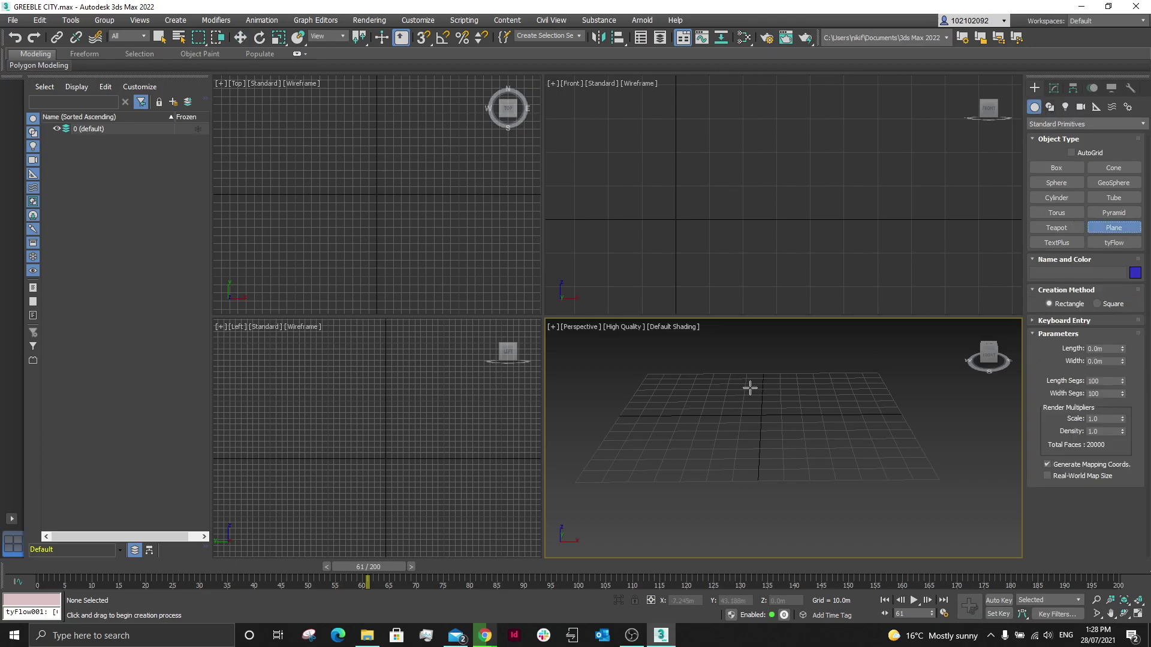
pyautogui.moveTo(636, 362); pyautogui.dragTo(932, 503)
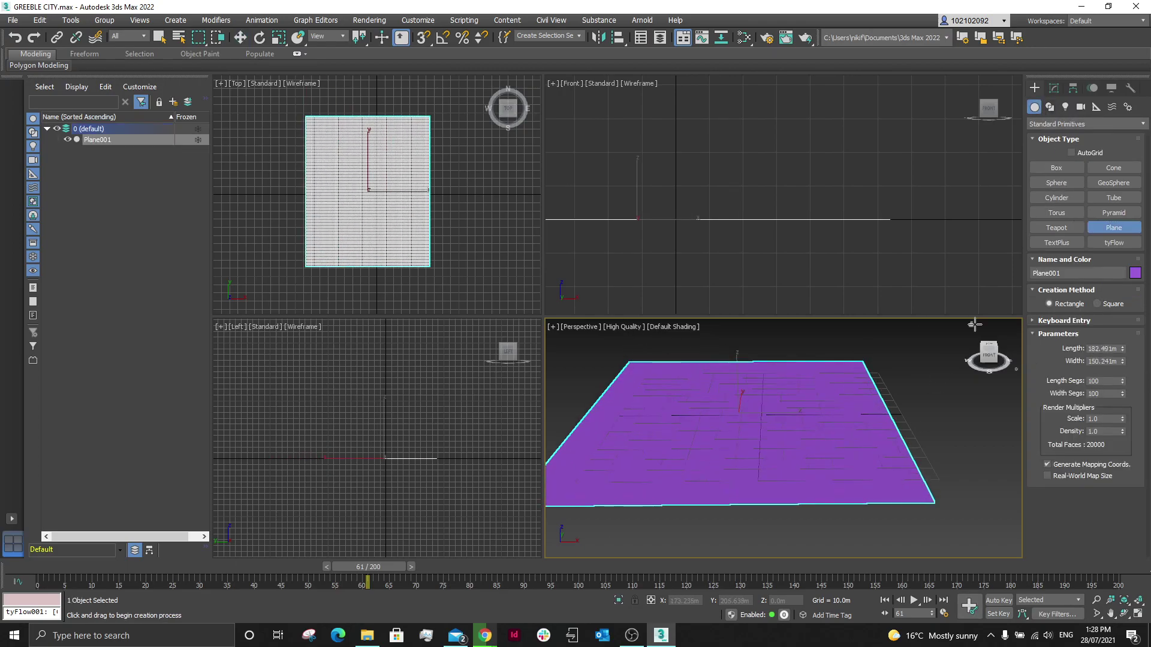
# Step: Apply the Greeble modifier to the plane
pyautogui.click(1050, 90)
pyautogui.click(1062, 123)
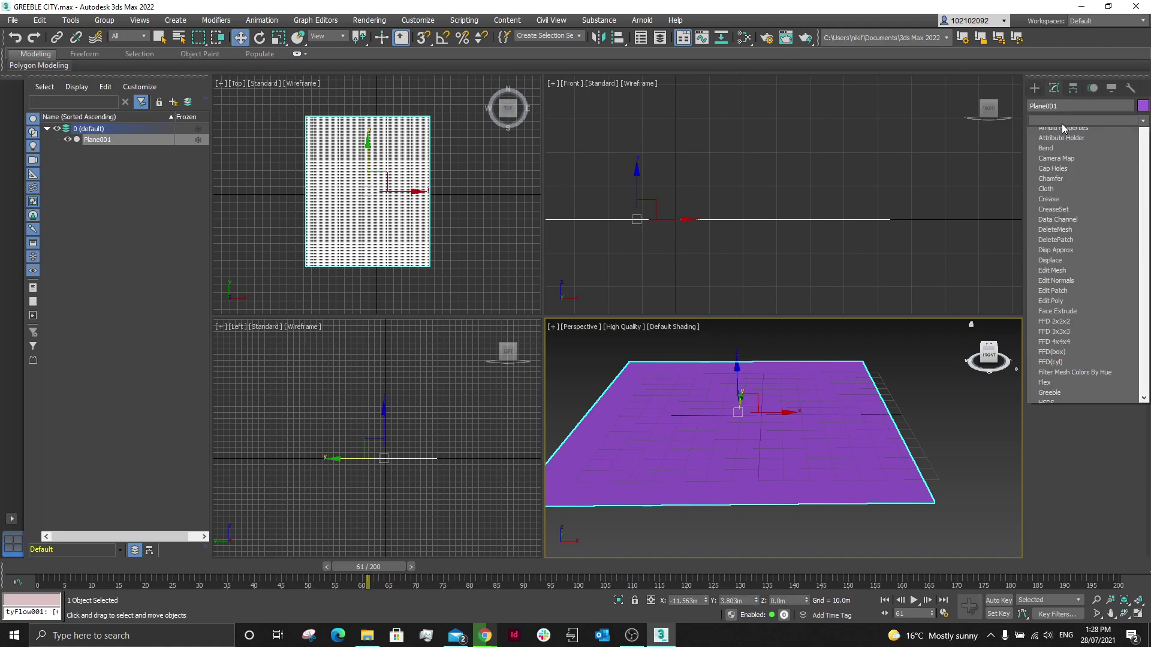
pyautogui.click(1065, 120)
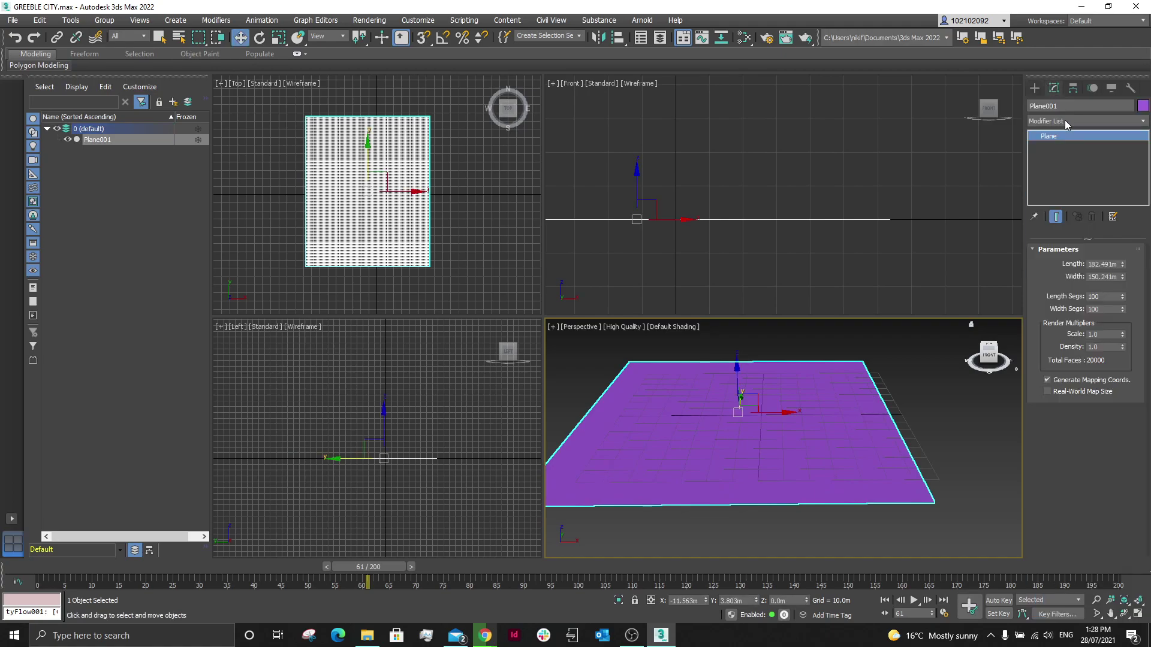
pyautogui.click(1065, 120)
pyautogui.scroll(-3, 1061, 503)
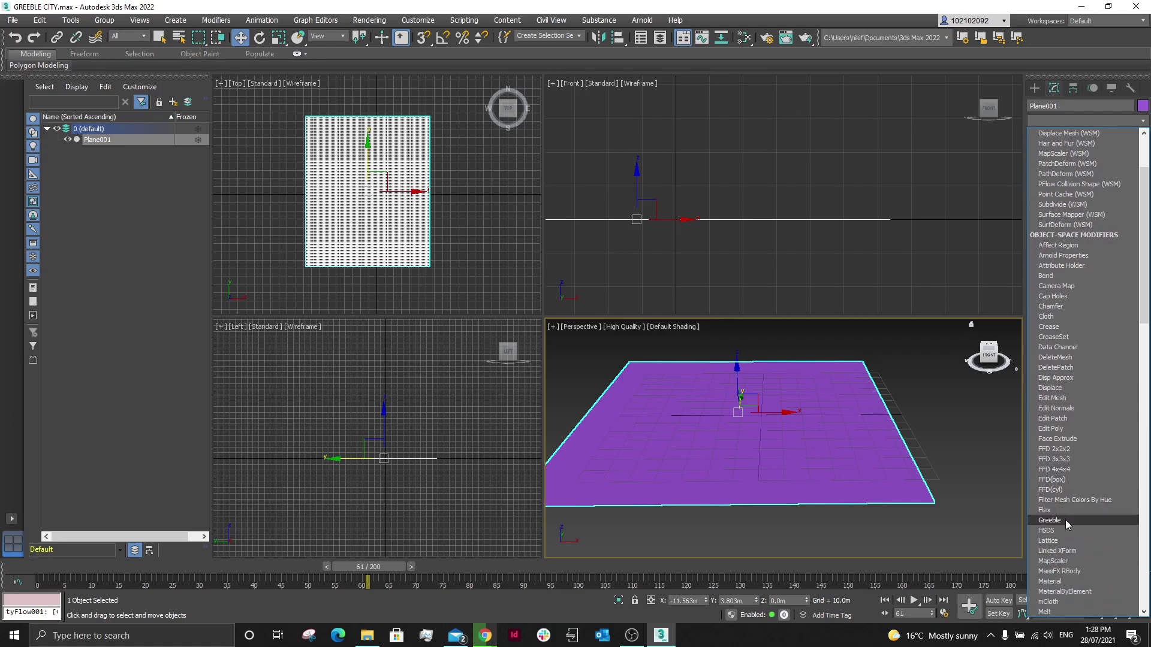
pyautogui.click(1065, 520)
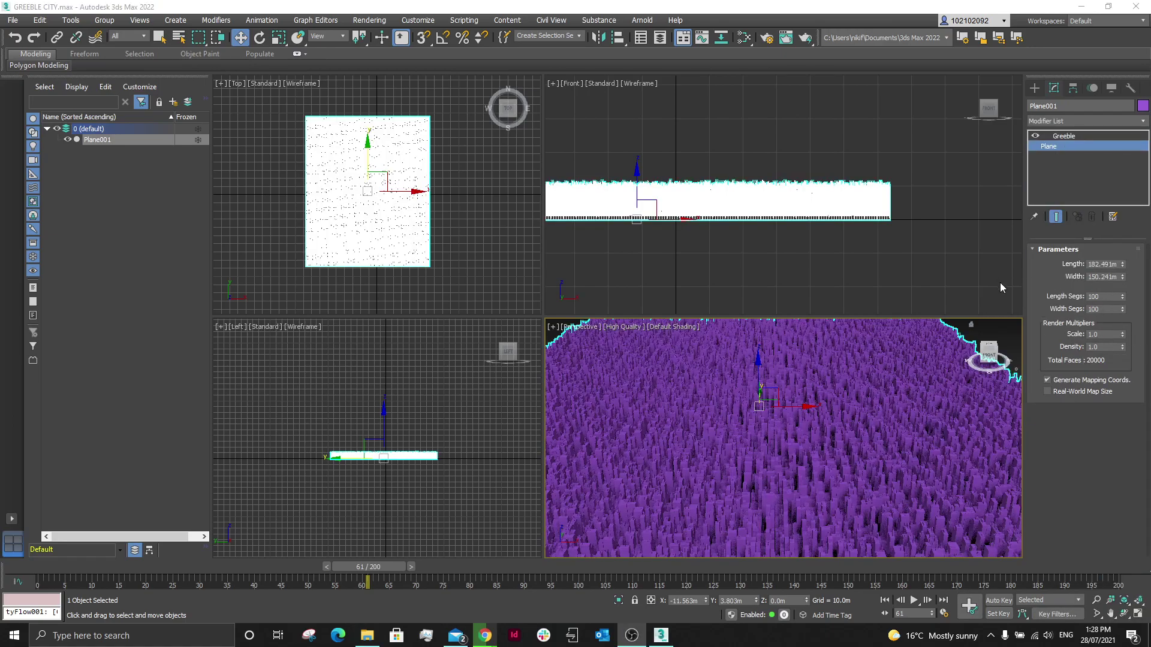
# Step: Set the base plane's length and width to 10 m
pyautogui.click(1116, 264)
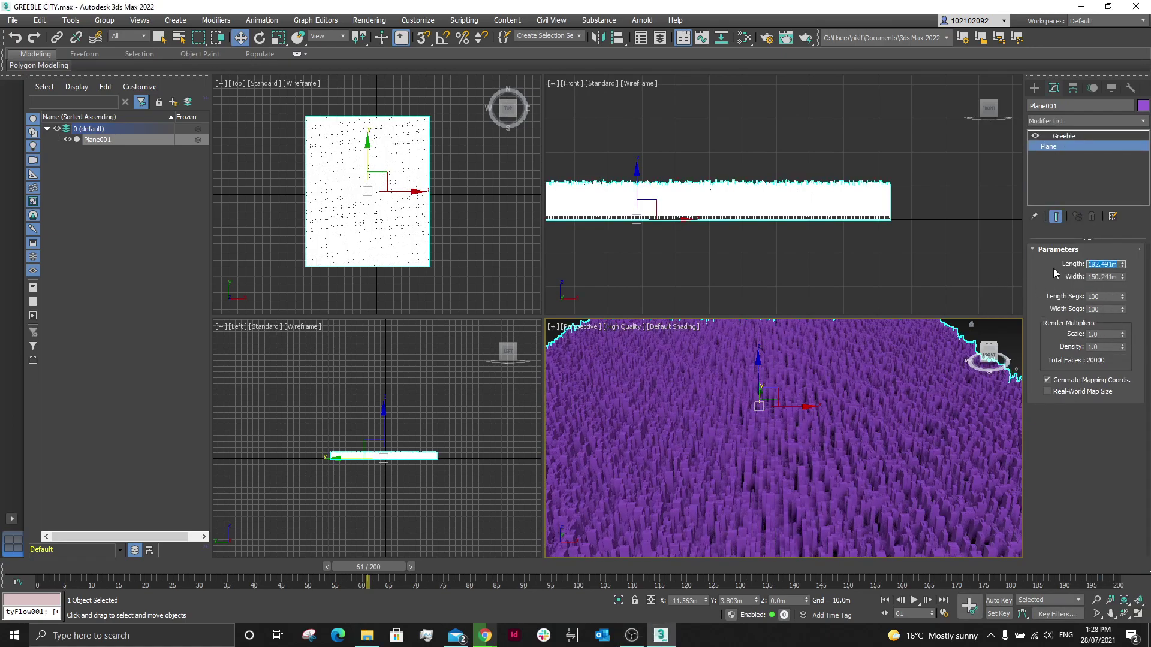
pyautogui.write('10.0m')
pyautogui.click(1106, 276)
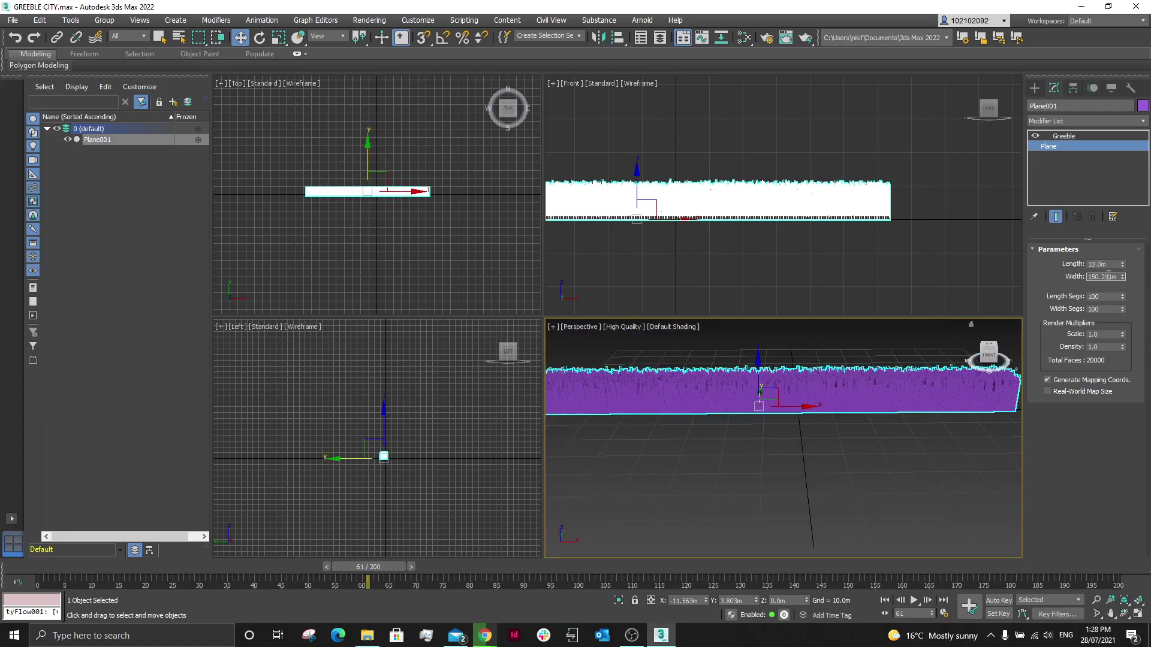
pyautogui.write('10')
pyautogui.press('Return')
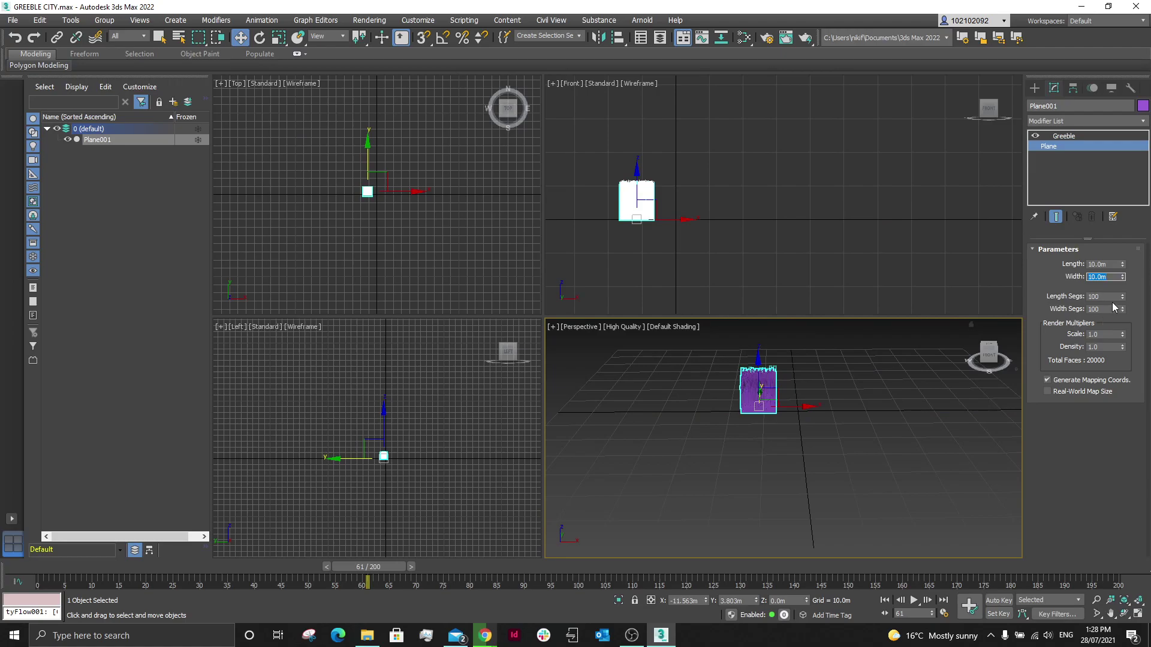
# Step: Set the plane's length and width segments to 10 each and deselect it
pyautogui.click(1108, 296)
pyautogui.write('10')
pyautogui.press('Tab')
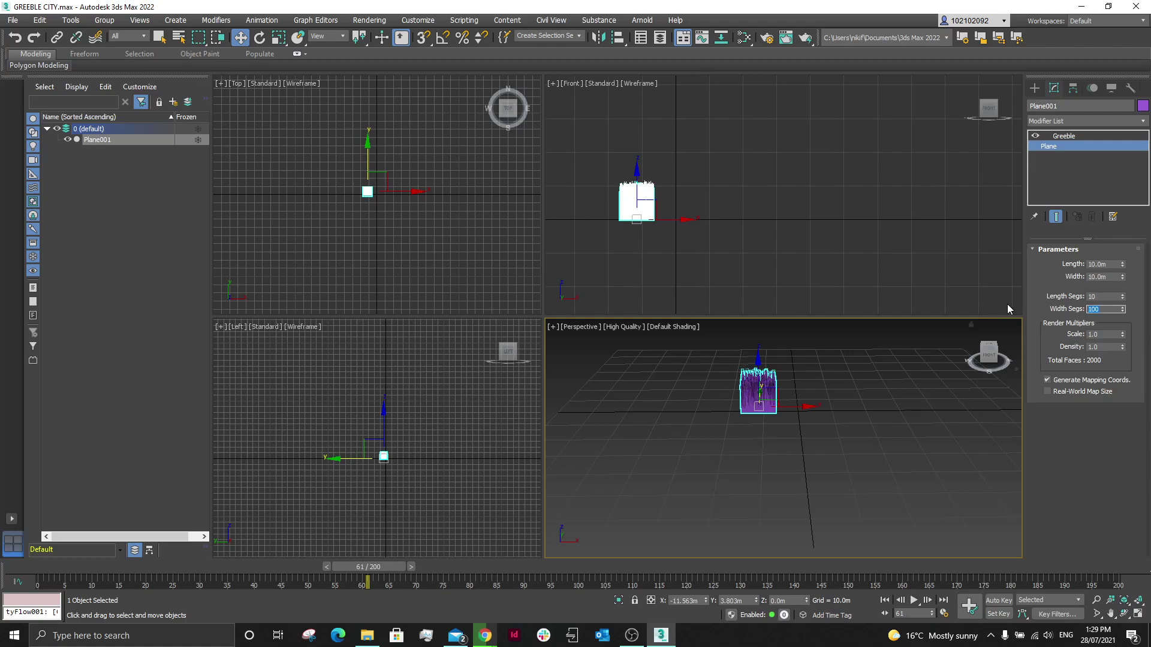
pyautogui.click(876, 375)
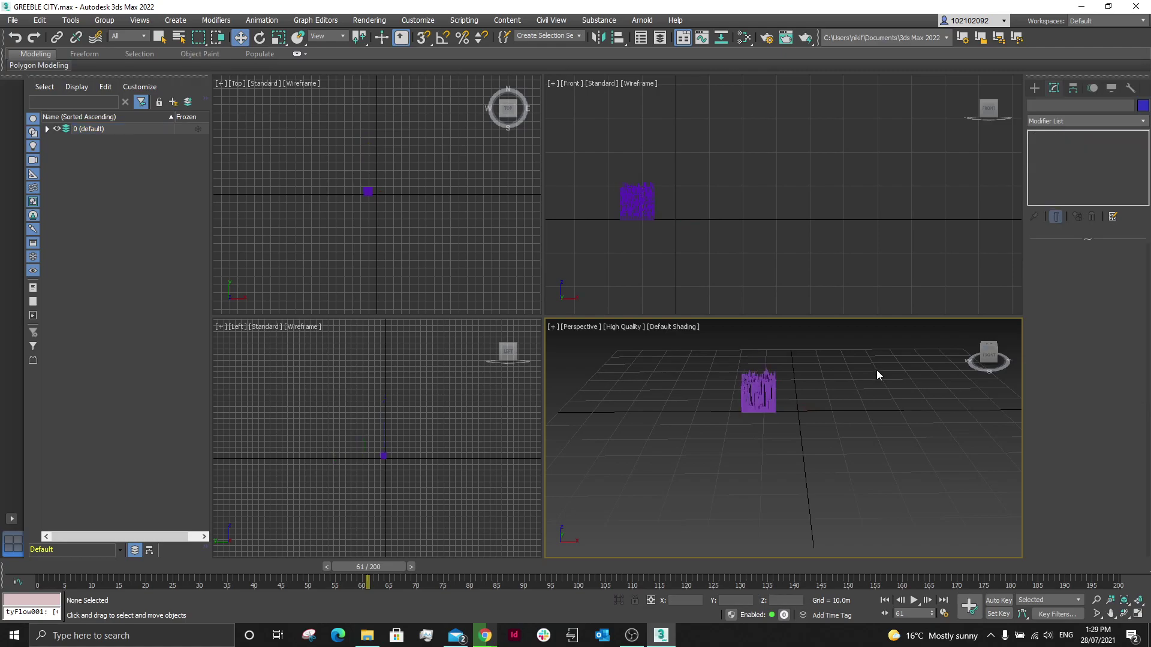
# Step: Maximize the Perspective viewport and examine the greebled block up close from several angles
pyautogui.click(758, 391)
pyautogui.scroll(5, 752, 389)
pyautogui.click(895, 443)
pyautogui.click(832, 423)
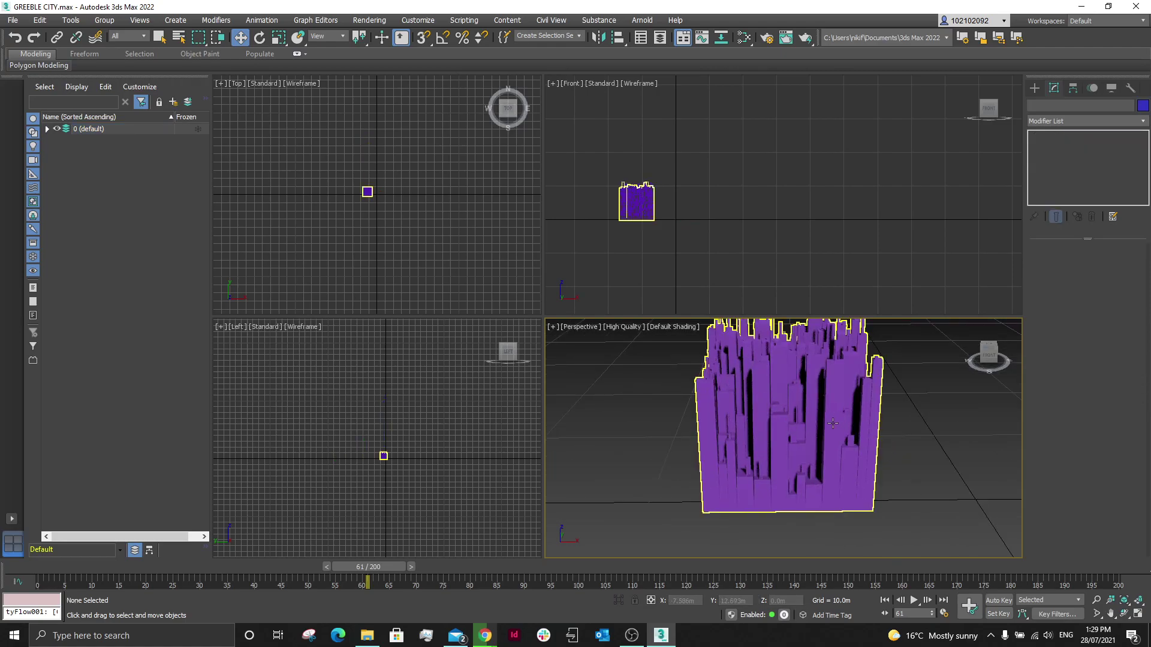
pyautogui.keyDown('alt'); pyautogui.moveTo(832, 423); pyautogui.dragTo(797, 442, button='middle'); pyautogui.keyUp('alt')
pyautogui.click(858, 416)
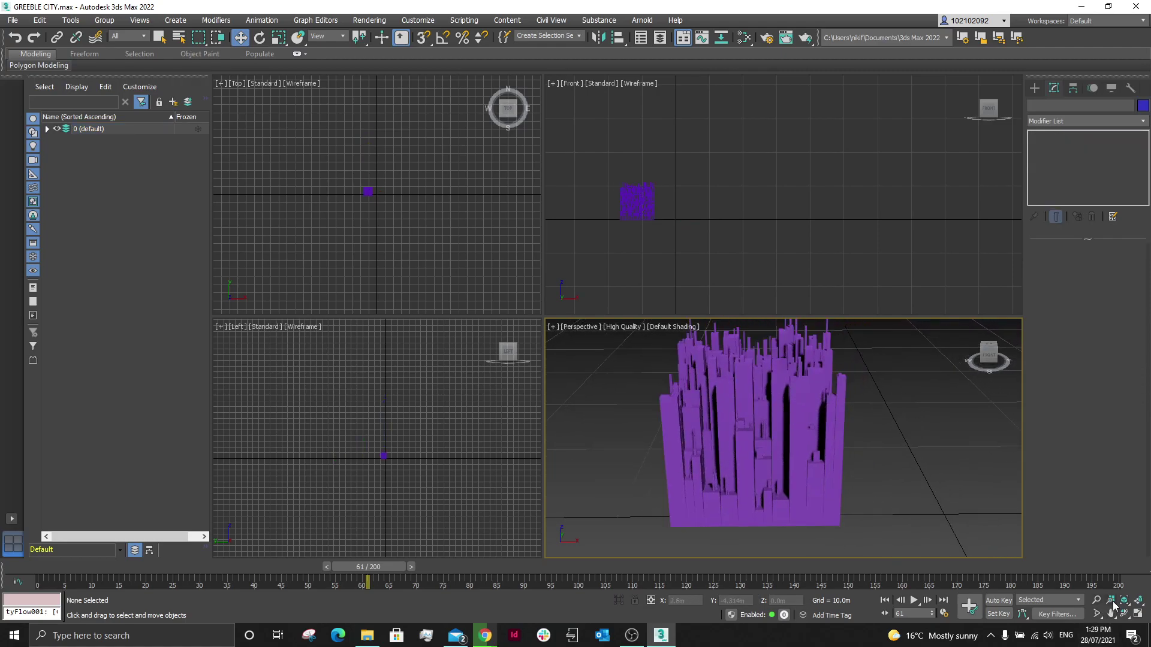
pyautogui.click(1137, 613)
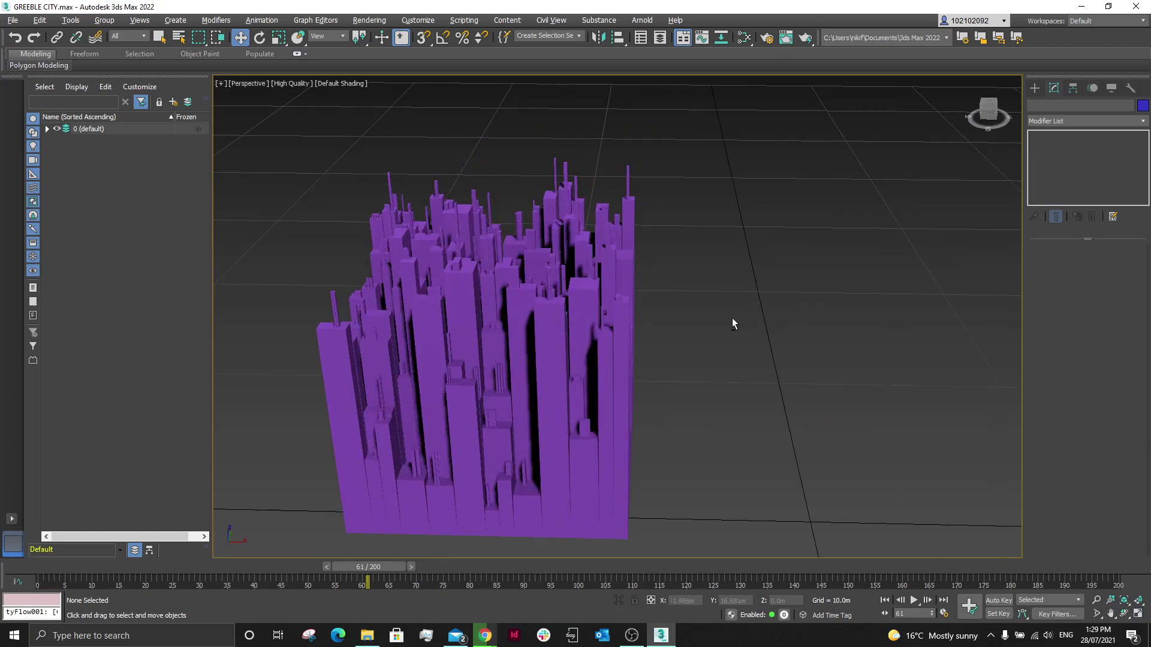
pyautogui.scroll(5, 731, 324)
pyautogui.scroll(-8, 749, 274)
pyautogui.press('z')
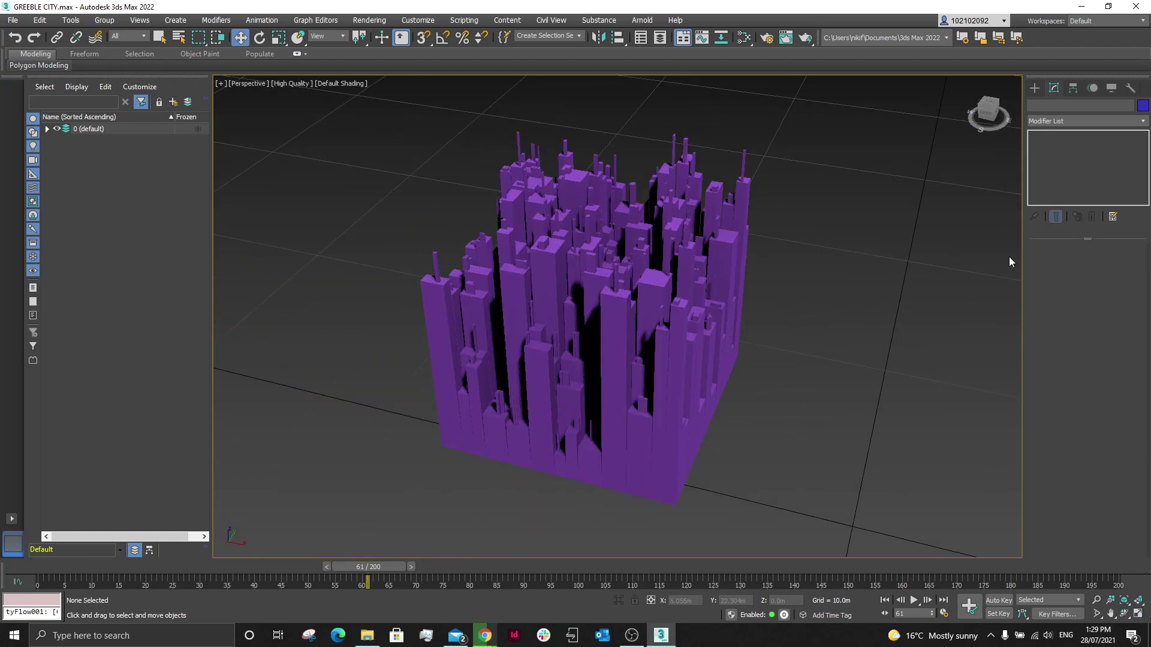
# Step: Select the greebled plane and set its base length to 100 m, increasing its width to match
pyautogui.hotkey('ctrl', 'a')
pyautogui.click(1048, 147)
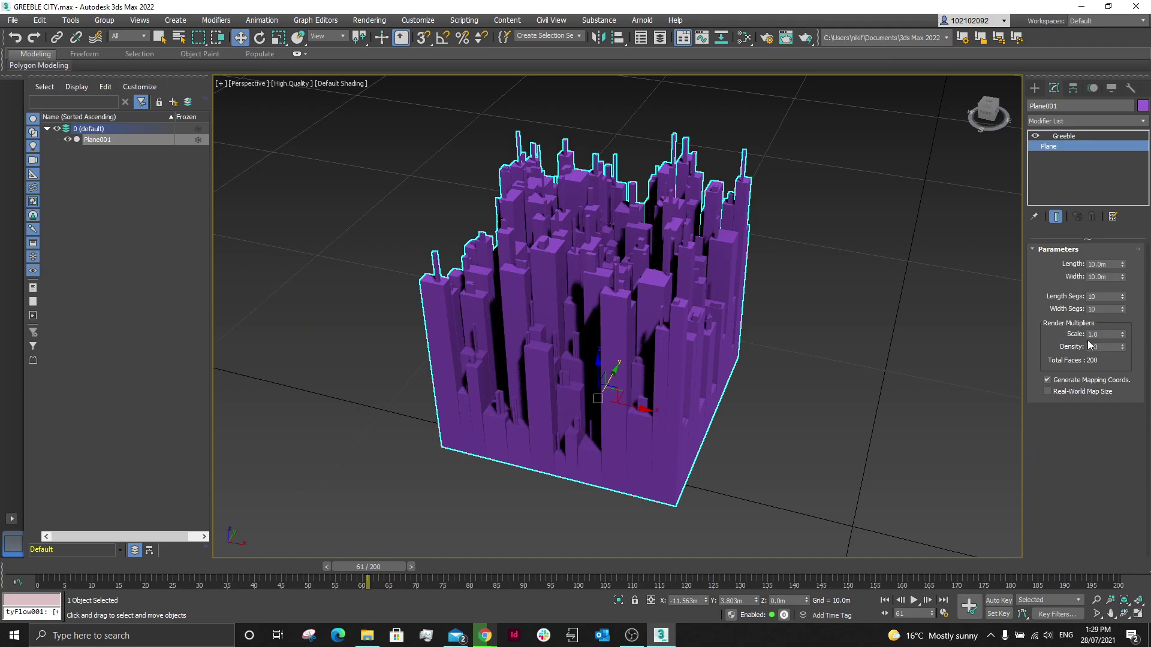
pyautogui.click(1107, 265)
pyautogui.write('1')
pyautogui.press('Tab')
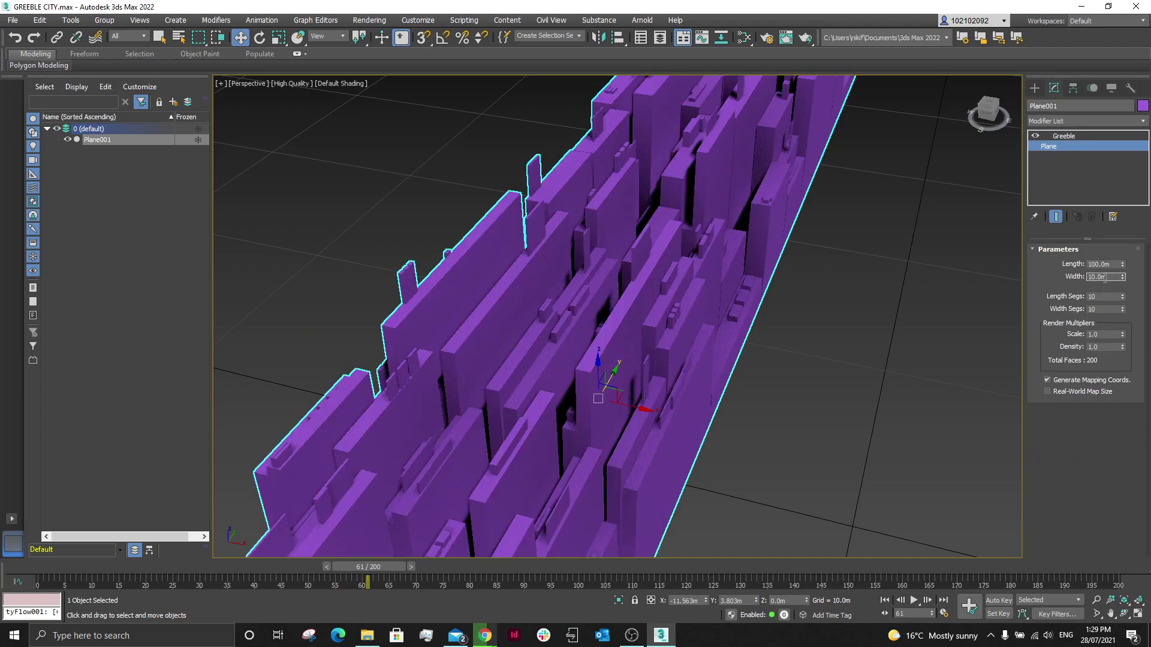
pyautogui.write('1')
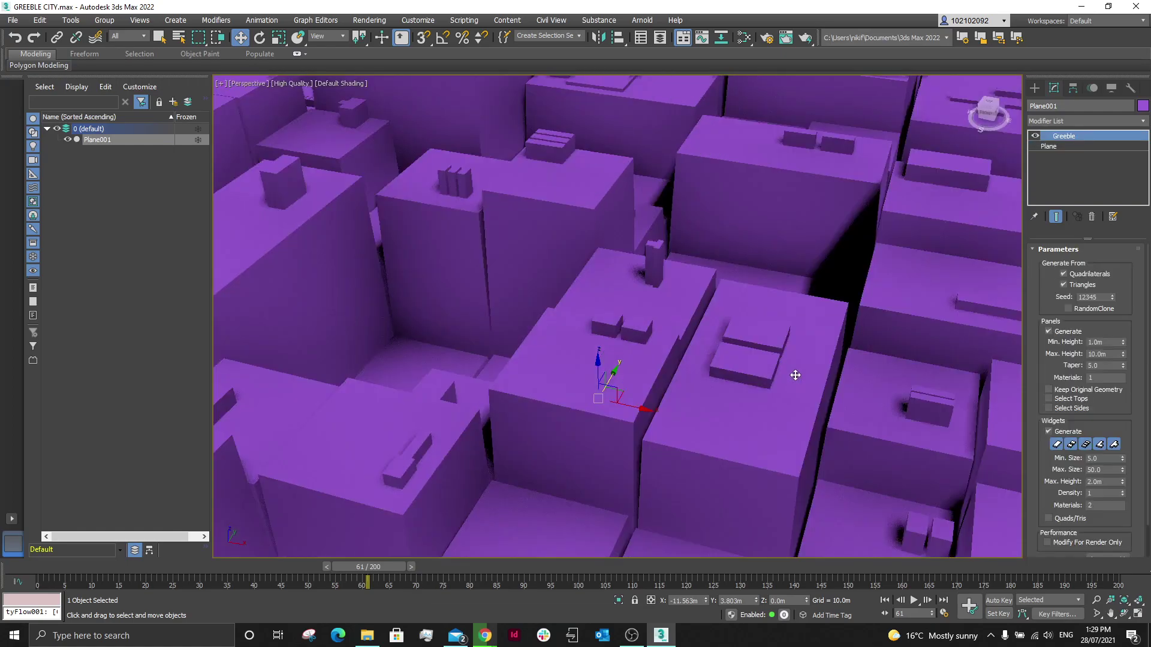
# Step: Switch off the Greeble widget shapes one by one, keeping only the first widget type enabled
pyautogui.scroll(-5, 779, 354)
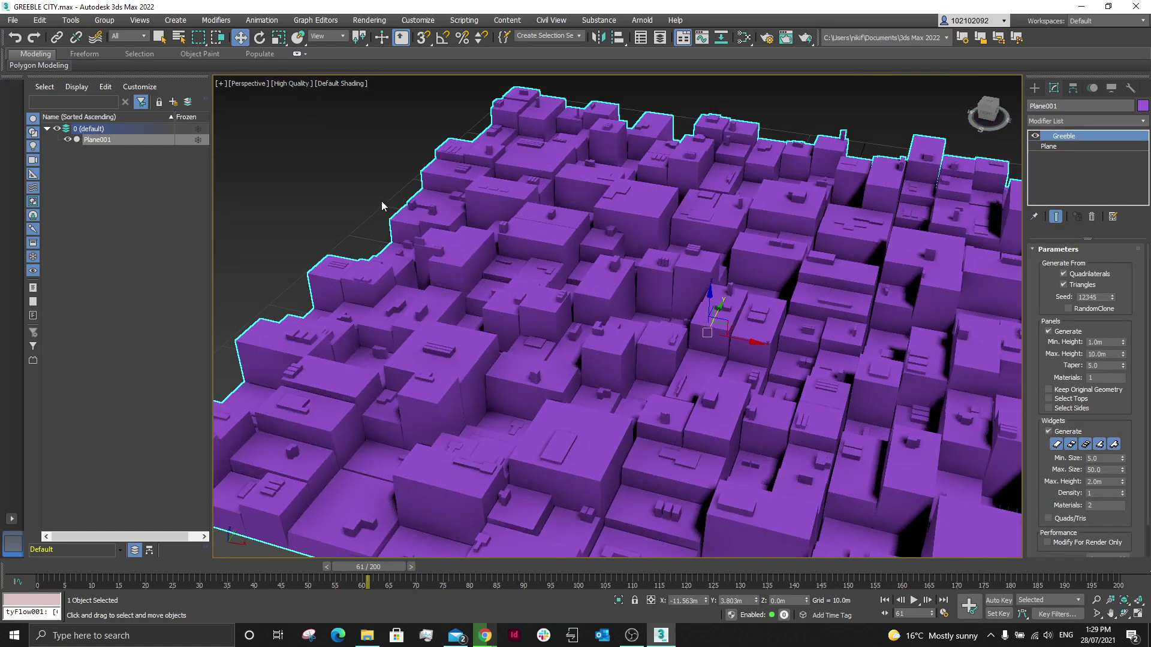
pyautogui.scroll(-3, 390, 222)
pyautogui.scroll(4, 408, 255)
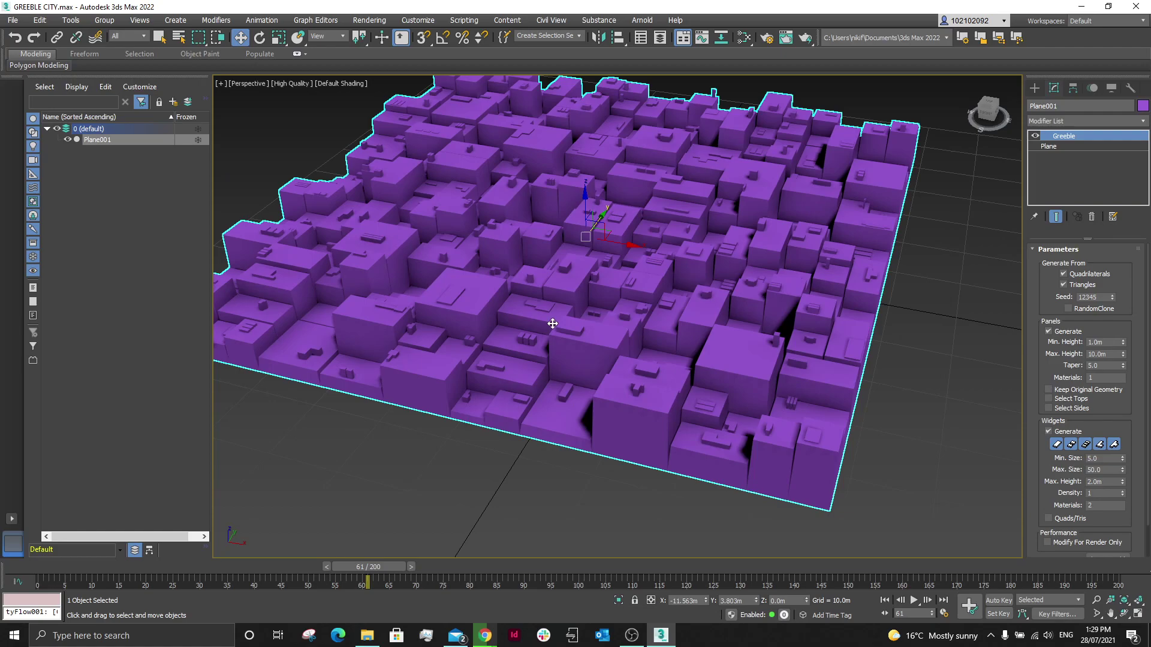
pyautogui.click(1057, 444)
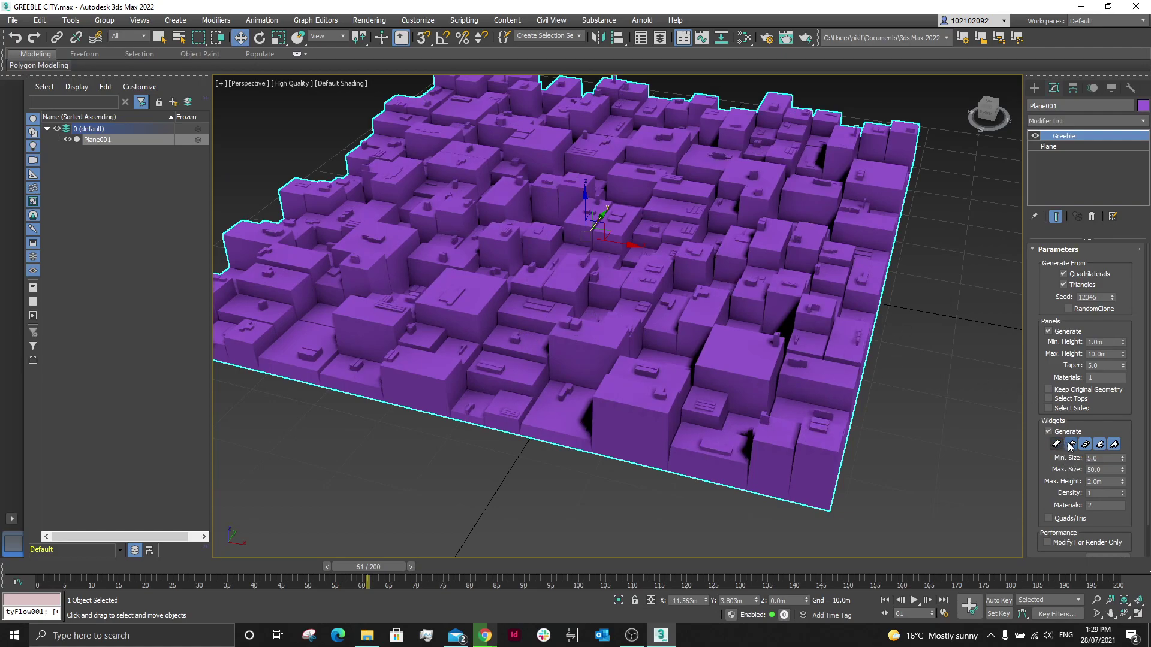
pyautogui.click(1071, 444)
pyautogui.click(1085, 444)
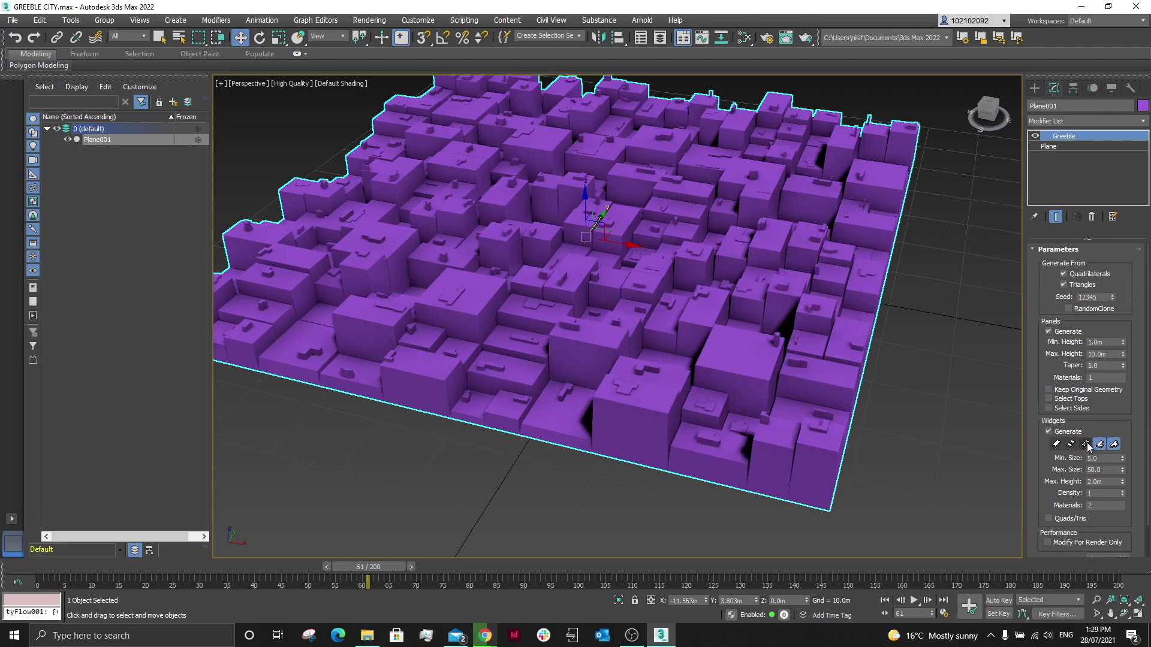
pyautogui.click(1099, 445)
pyautogui.click(1114, 445)
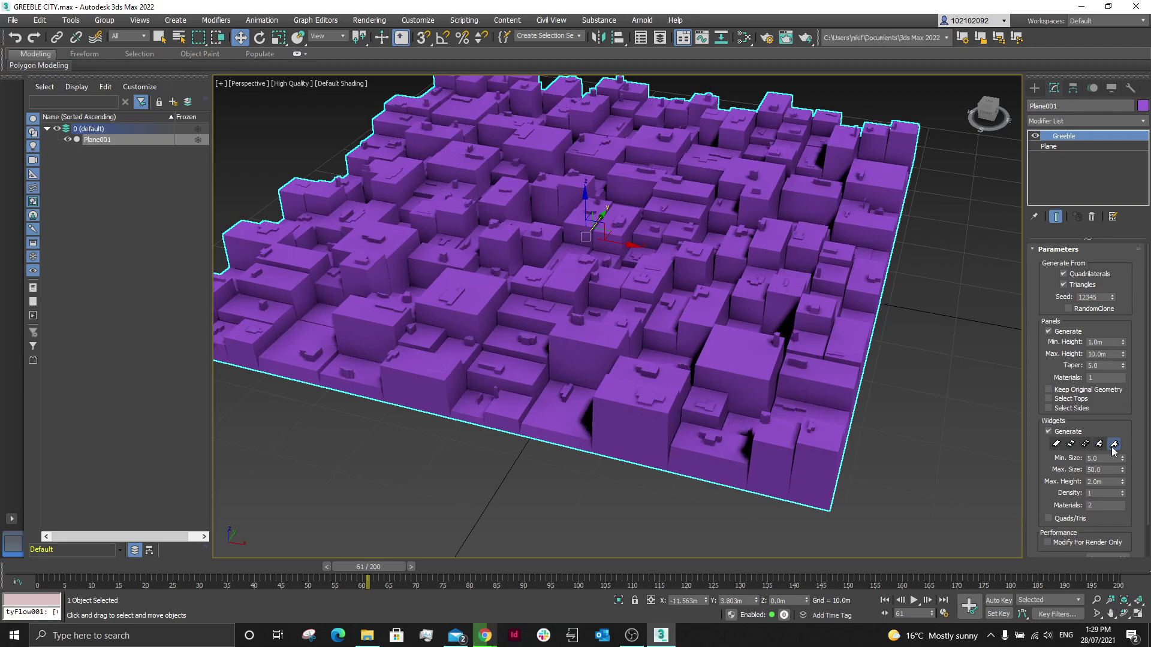
pyautogui.click(1057, 444)
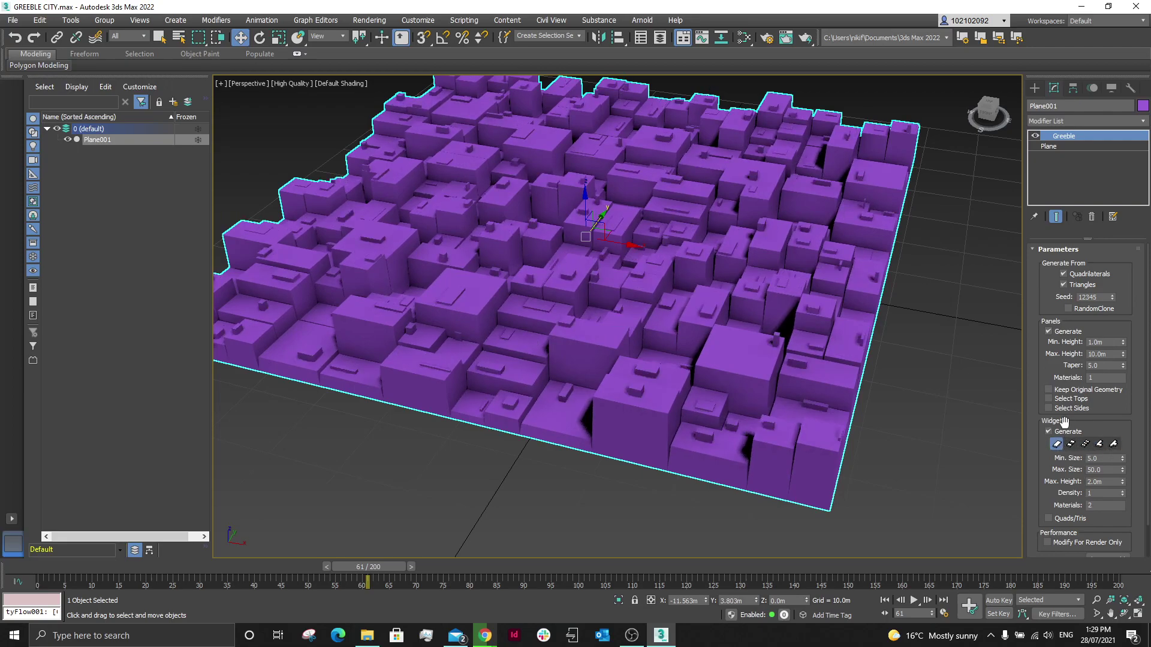
# Step: Toggle Greeble widget generation off and back on to compare, and enable the second widget type as well
pyautogui.click(1049, 432)
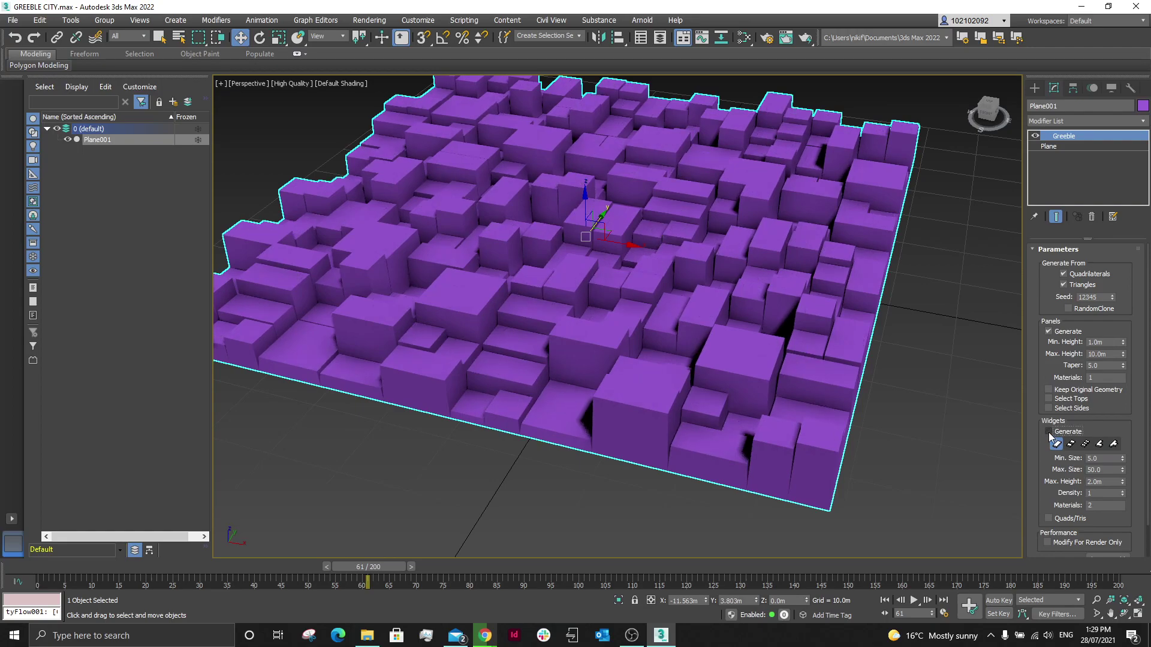
pyautogui.click(1049, 432)
pyautogui.click(1049, 432)
pyautogui.click(1049, 432)
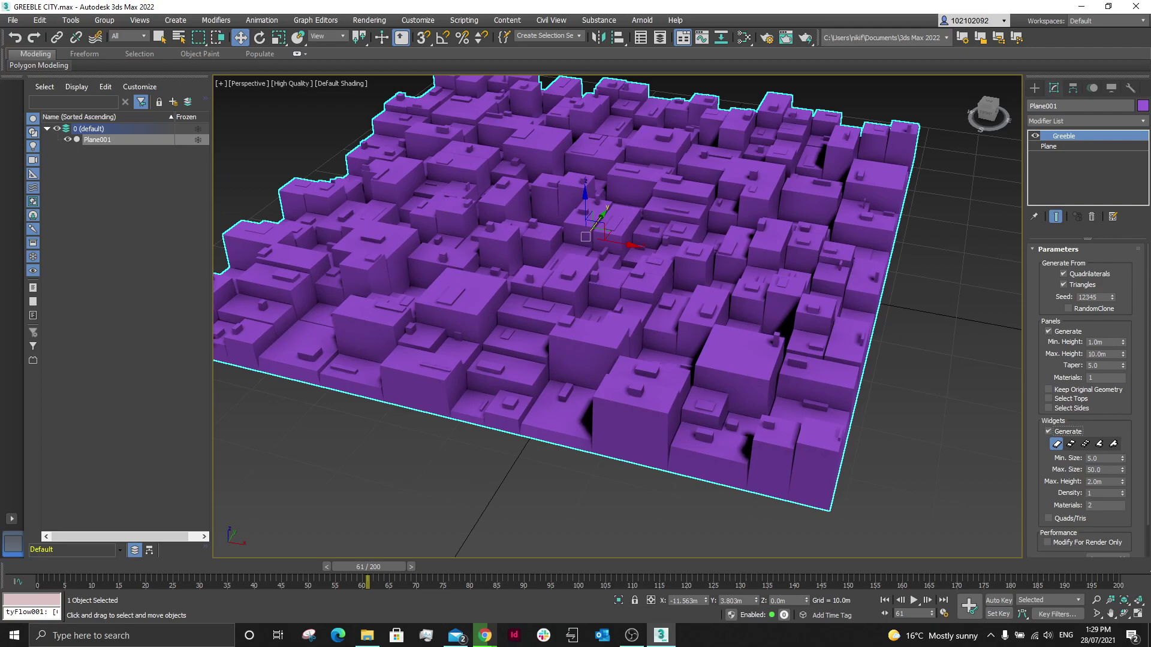
pyautogui.click(1070, 443)
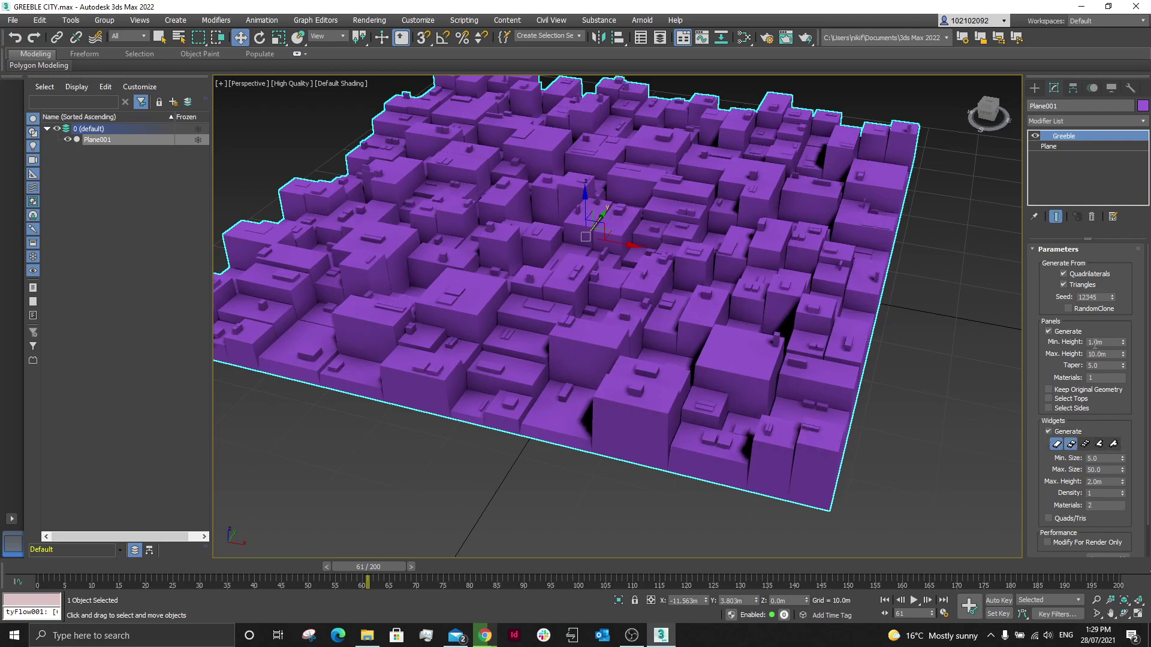
# Step: Raise the Greeble panels' minimum height to 9.1 m and maximum height to 31.8 m
pyautogui.moveTo(1123, 343); pyautogui.dragTo(1121, 310)
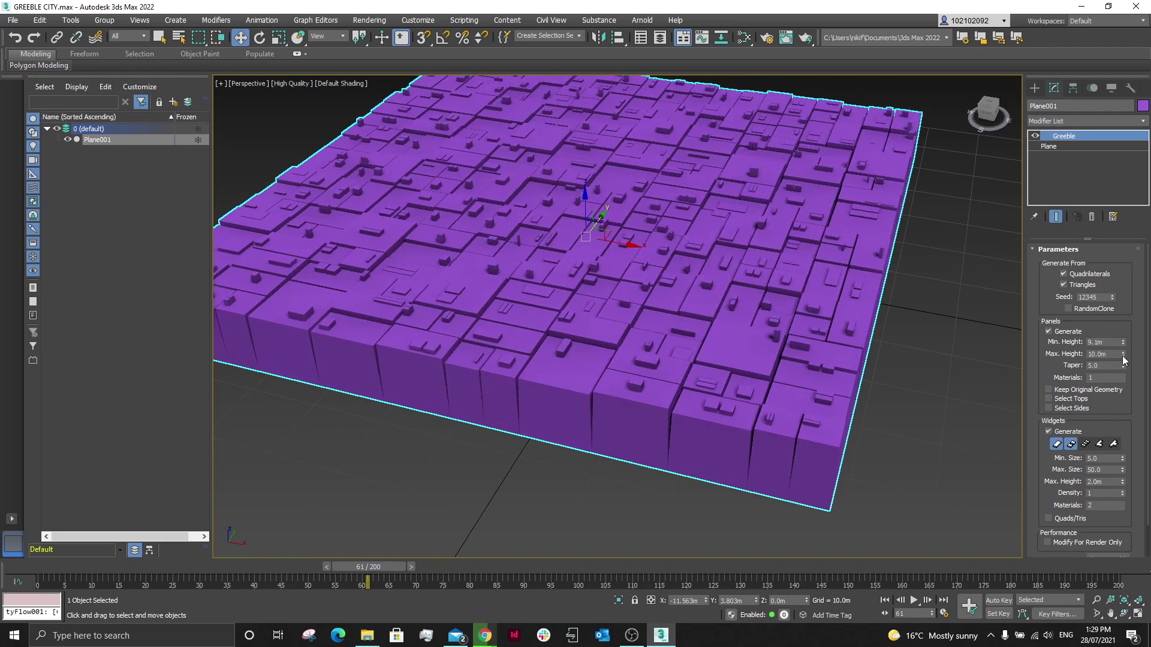
pyautogui.moveTo(1122, 354); pyautogui.dragTo(1111, 225)
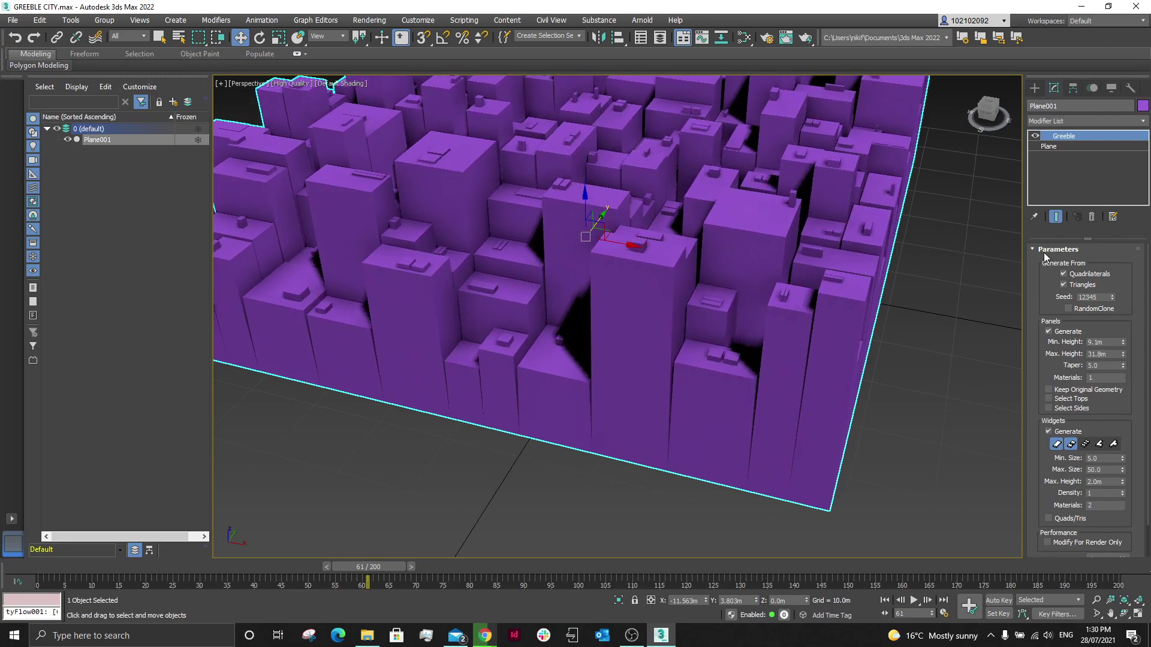
pyautogui.scroll(-5, 837, 381)
pyautogui.scroll(-3, 732, 295)
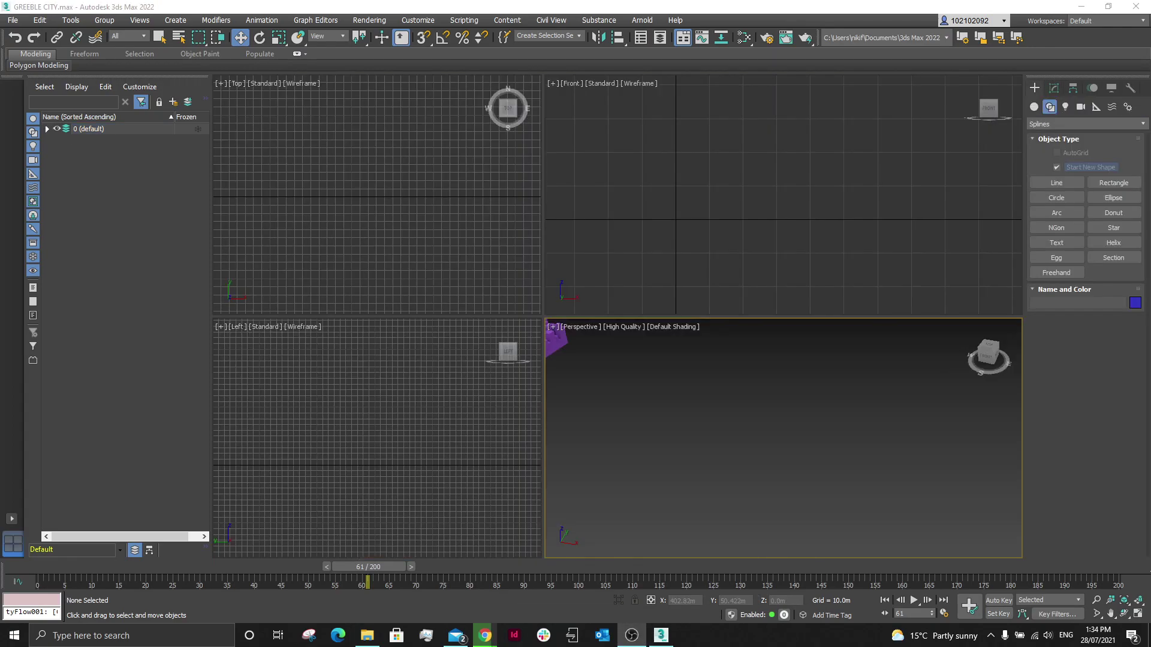
# Step: Draw a rectangle spline about 214 m long and 139 m wide in an empty area of the Perspective viewport
pyautogui.click(1112, 183)
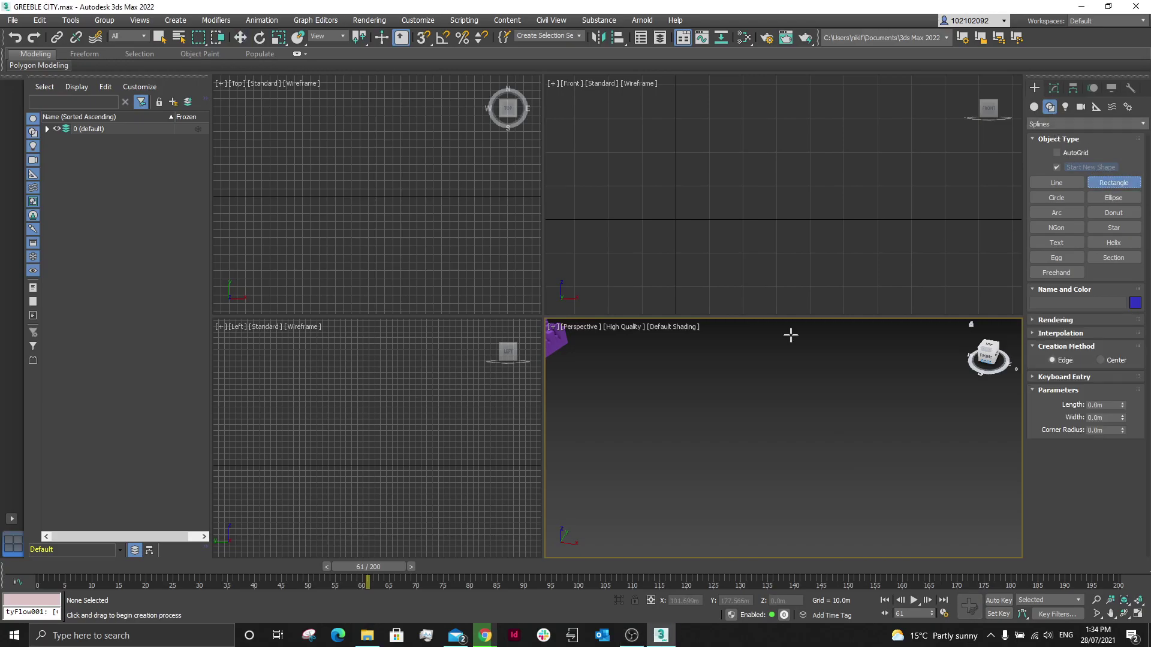
pyautogui.moveTo(642, 459); pyautogui.dragTo(837, 380)
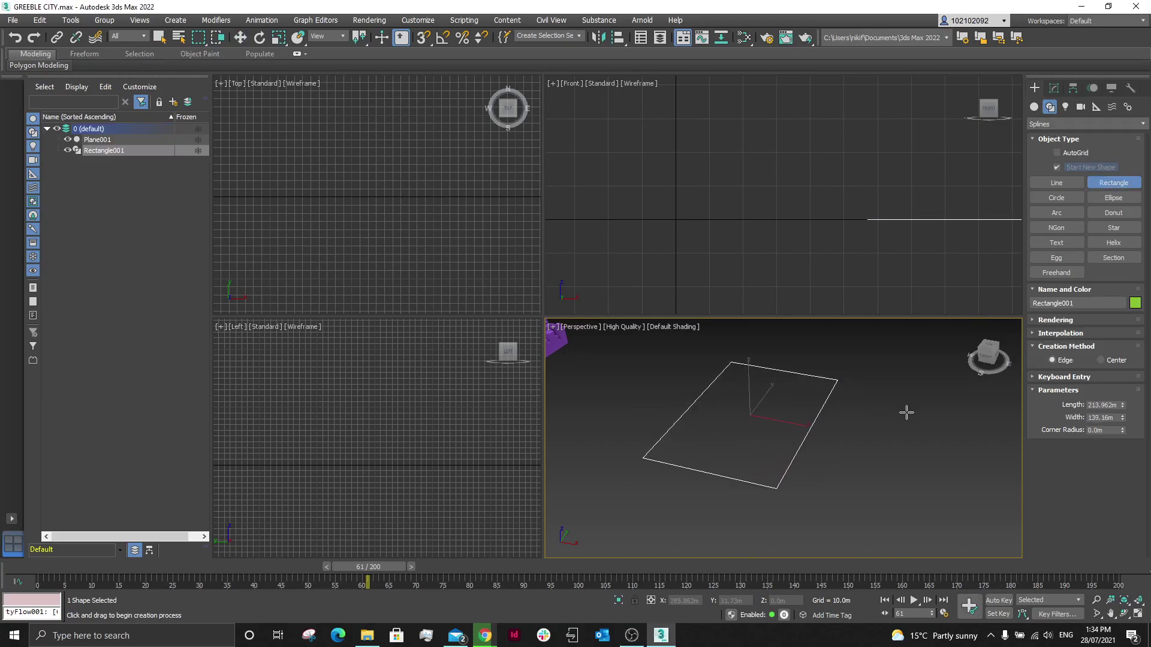
# Step: Set the rectangle spline's length and width to 500 m each
pyautogui.click(1117, 406)
pyautogui.write('500')
pyautogui.press('Tab')
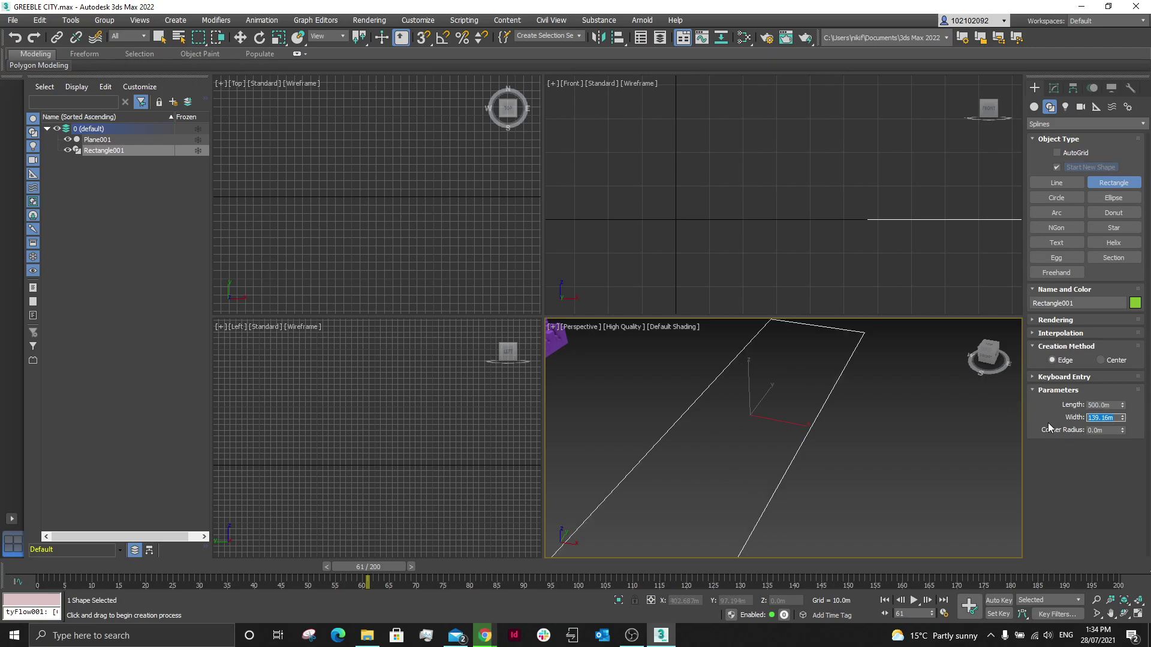
pyautogui.write('500')
pyautogui.press('Return')
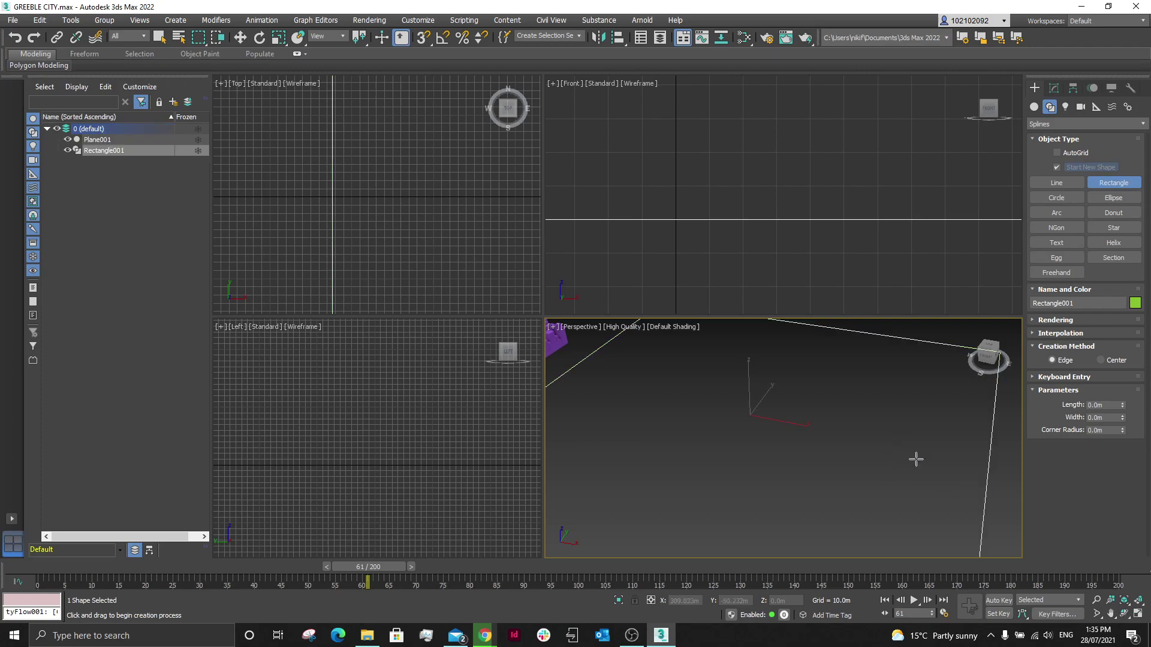
# Step: Draw a line spline in the Top viewport sloping diagonally across the rectangle from beyond its upper-left edge to beyond its right edge
pyautogui.scroll(-5, 925, 452)
pyautogui.scroll(3, 935, 455)
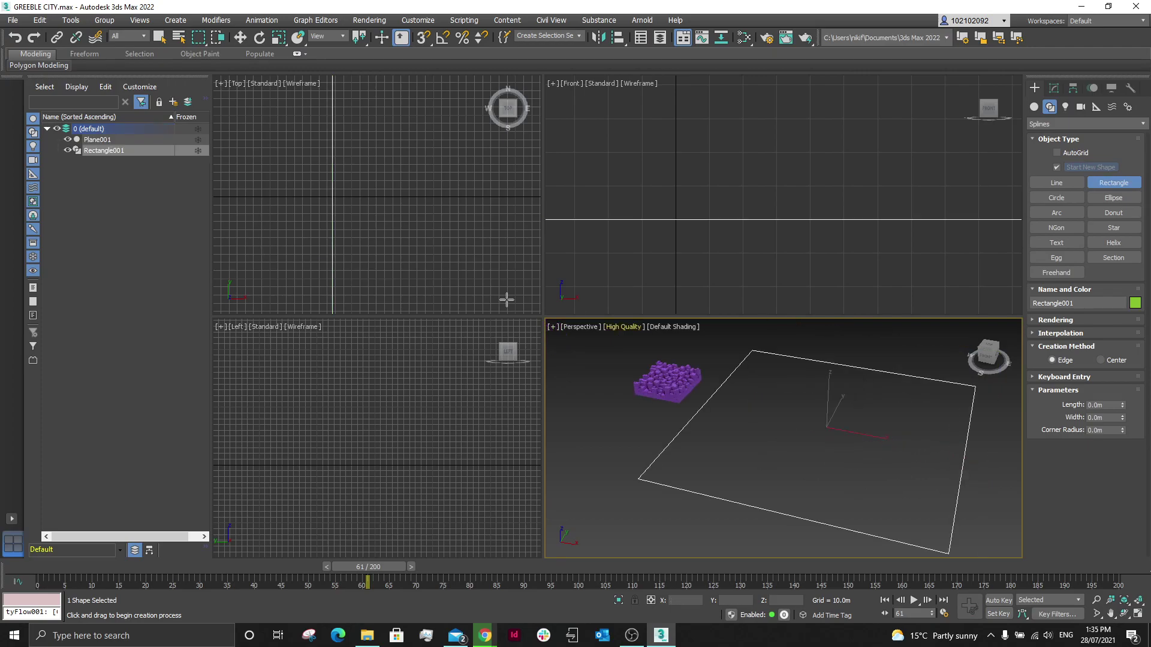
pyautogui.scroll(-3, 393, 252)
pyautogui.scroll(-2, 397, 255)
pyautogui.scroll(2, 294, 256)
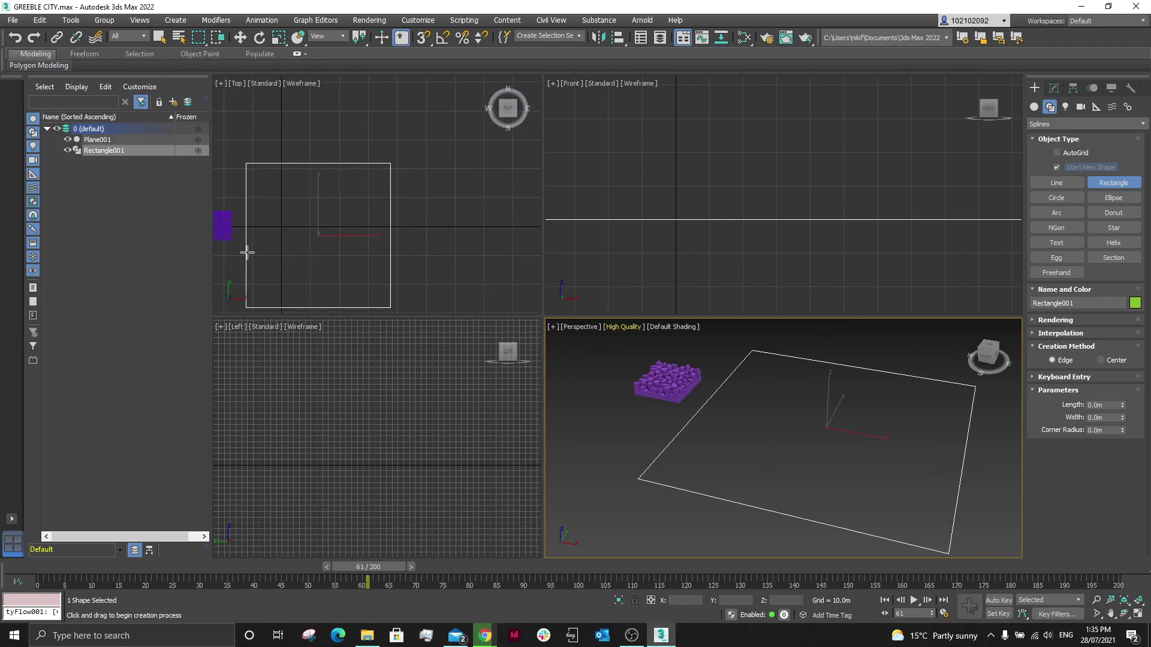
pyautogui.scroll(-1, 338, 191)
pyautogui.scroll(3, 266, 255)
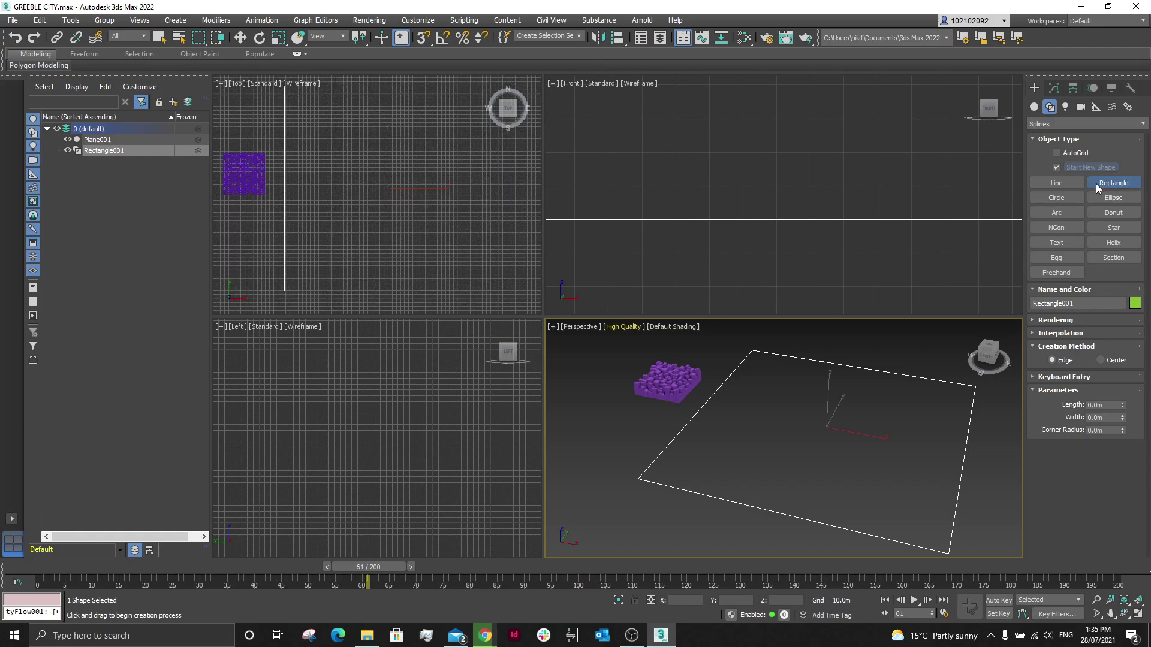
pyautogui.click(1056, 183)
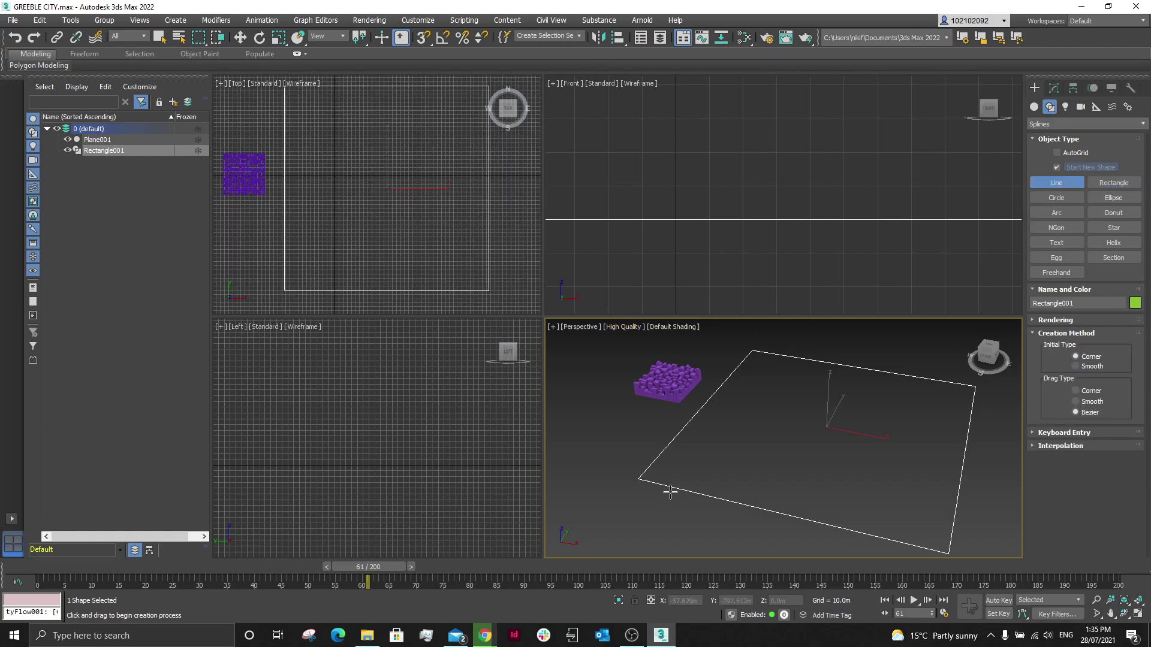
pyautogui.click(256, 100)
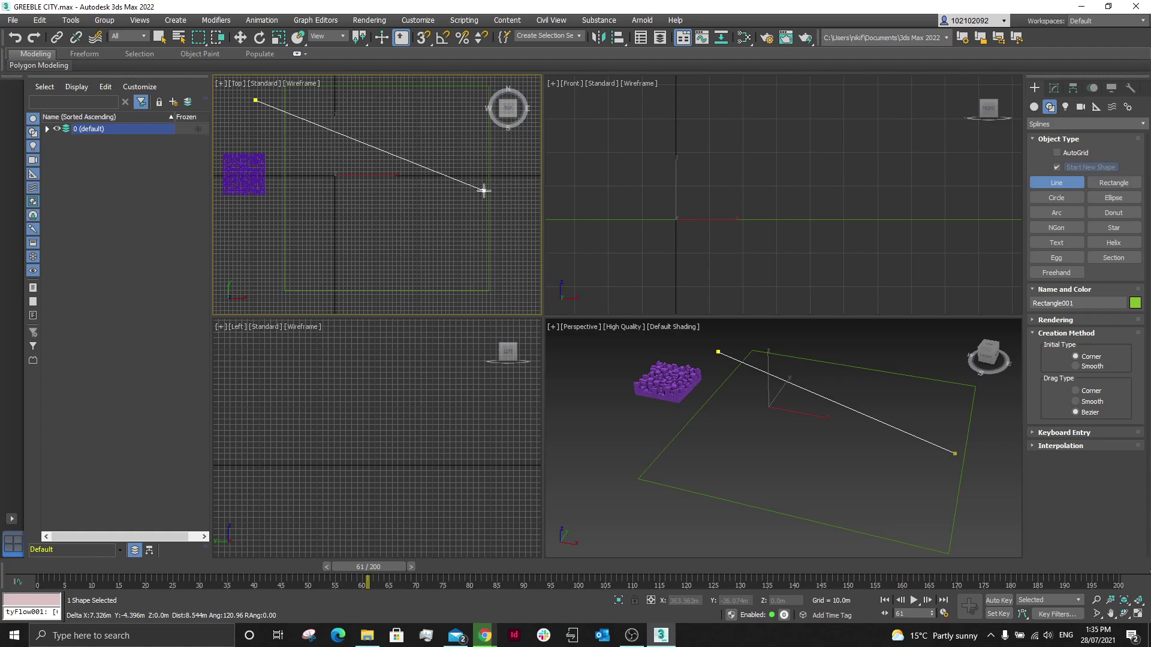
pyautogui.click(504, 189)
pyautogui.click(508, 200)
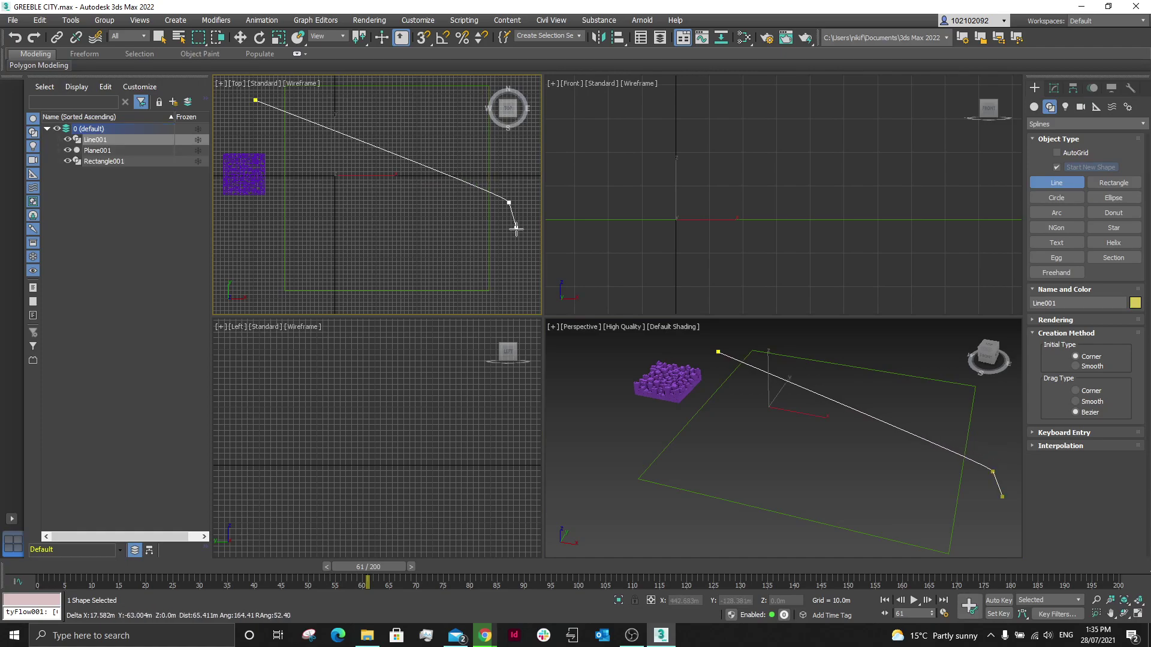
pyautogui.rightClick(500, 238)
# Step: Draw a second, nearly vertical line spline crossing the rectangle from below its lower edge to above its upper edge in the Top viewport
pyautogui.click(366, 306)
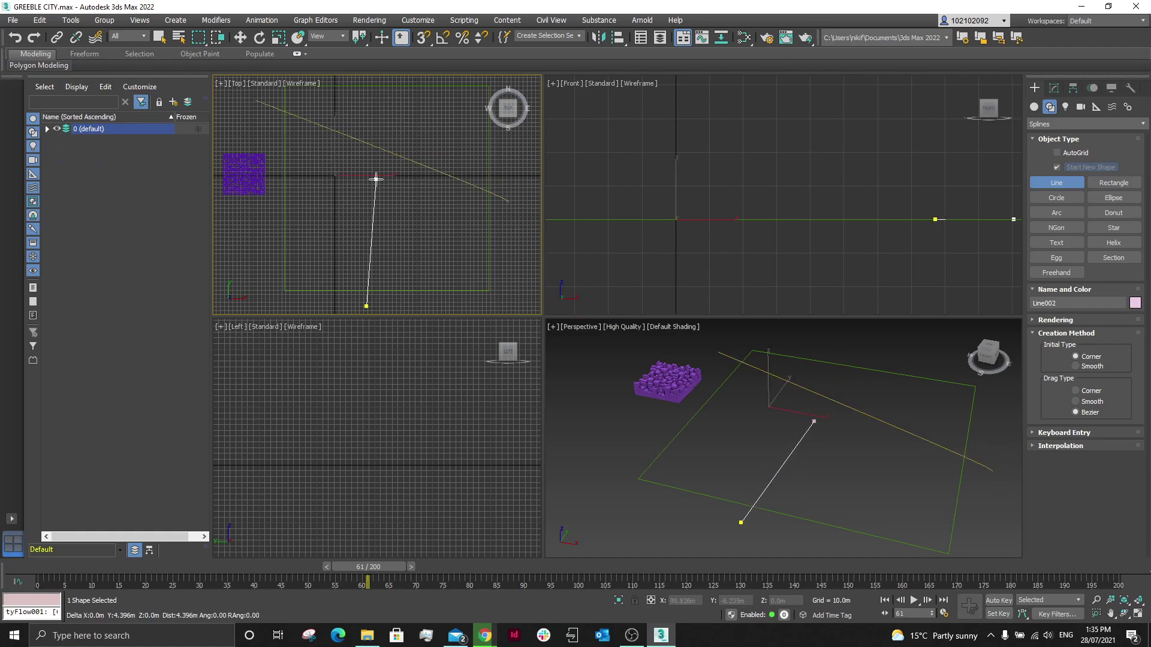
pyautogui.click(363, 77)
pyautogui.rightClick(399, 90)
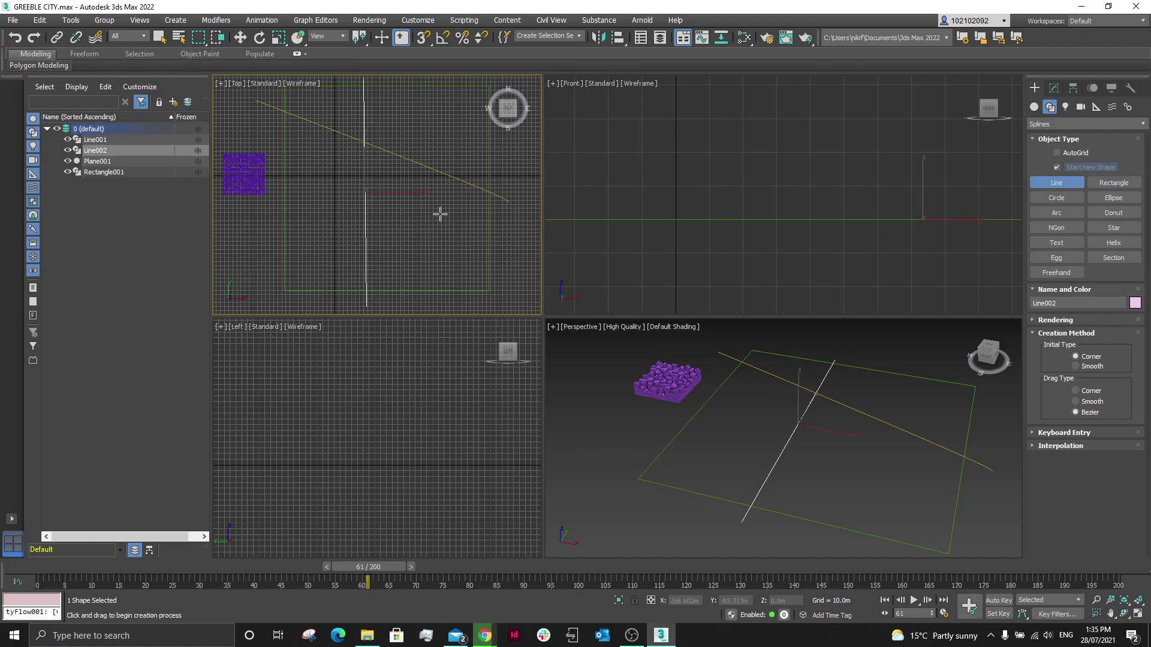
# Step: Draw a third, nearly horizontal line spline across the lower part of the rectangle in the Top viewport, extending past both sides, and deselect it
pyautogui.click(262, 272)
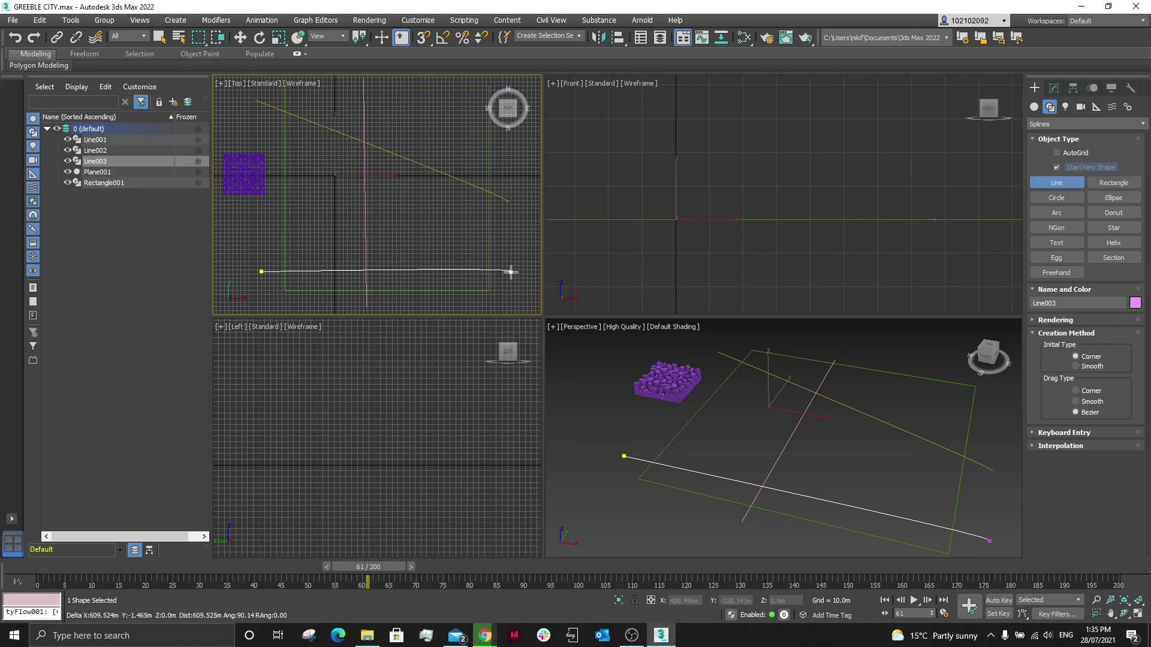
pyautogui.rightClick(507, 268)
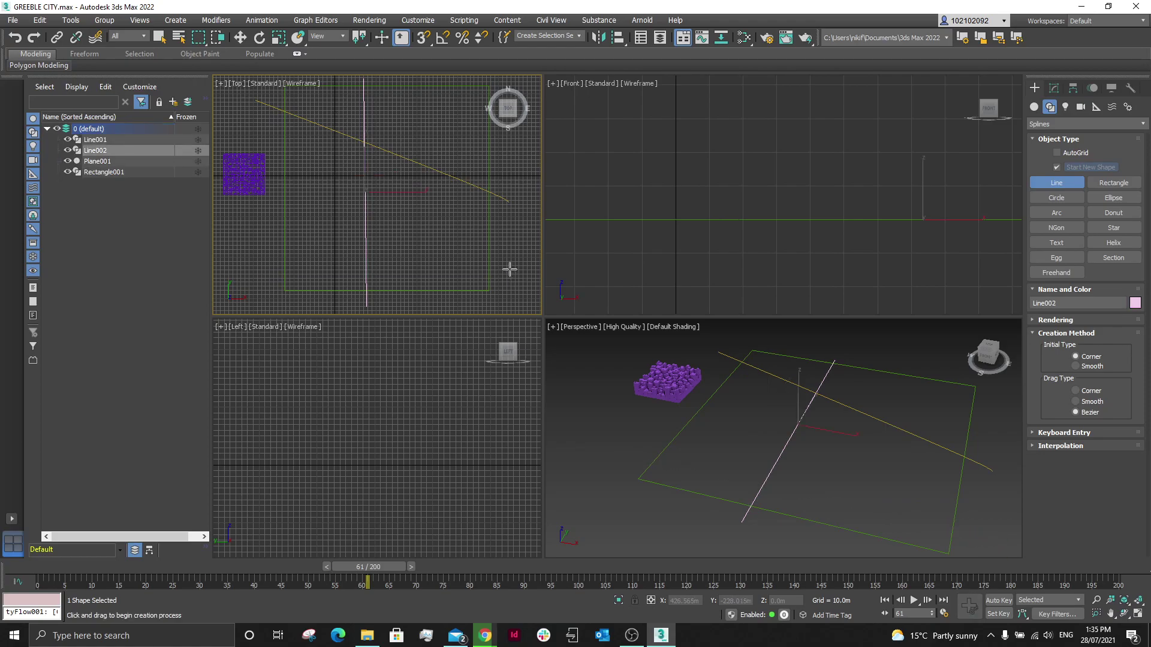
pyautogui.click(508, 269)
pyautogui.click(259, 270)
pyautogui.rightClick(258, 274)
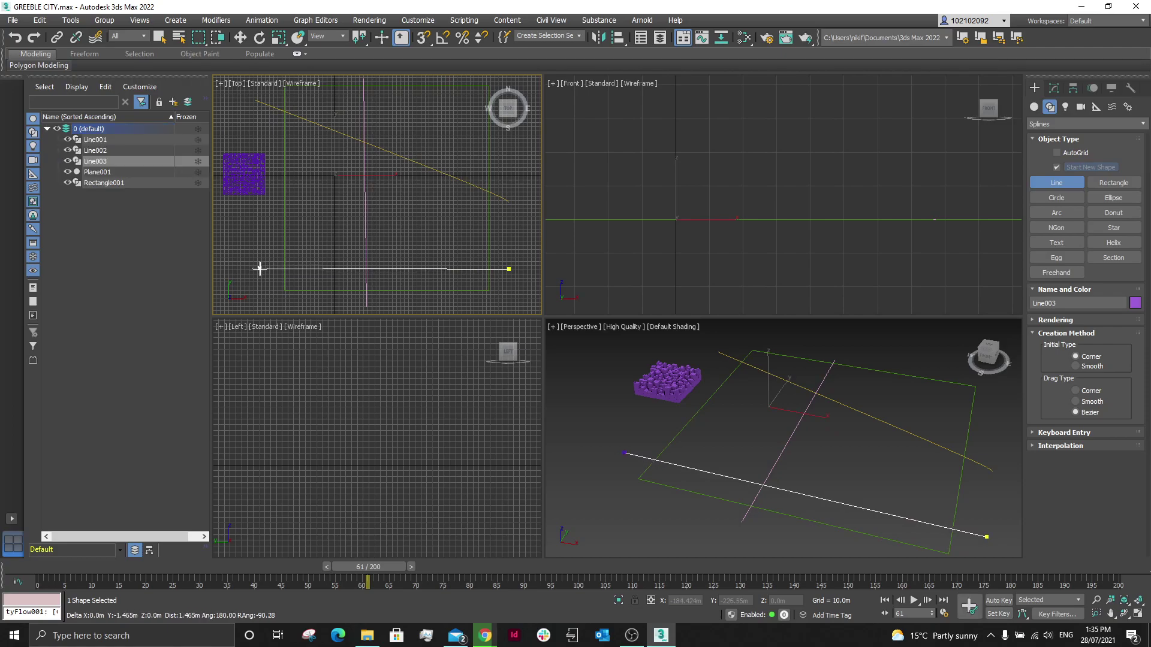
pyautogui.scroll(-2, 334, 275)
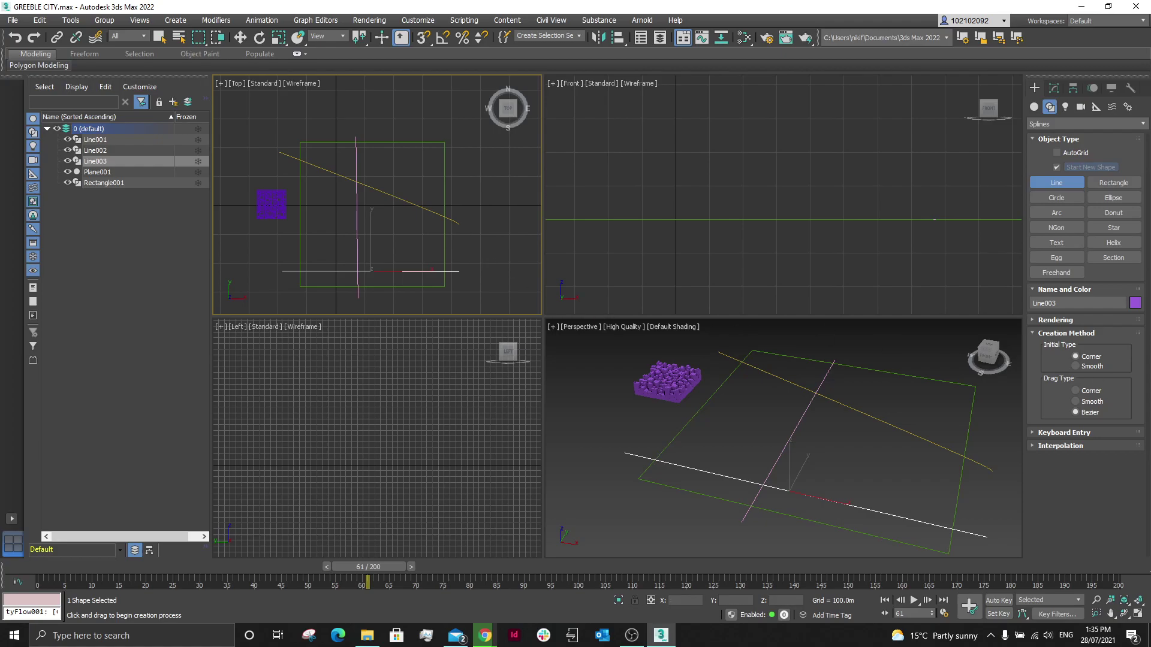
pyautogui.press('w')
pyautogui.click(347, 285)
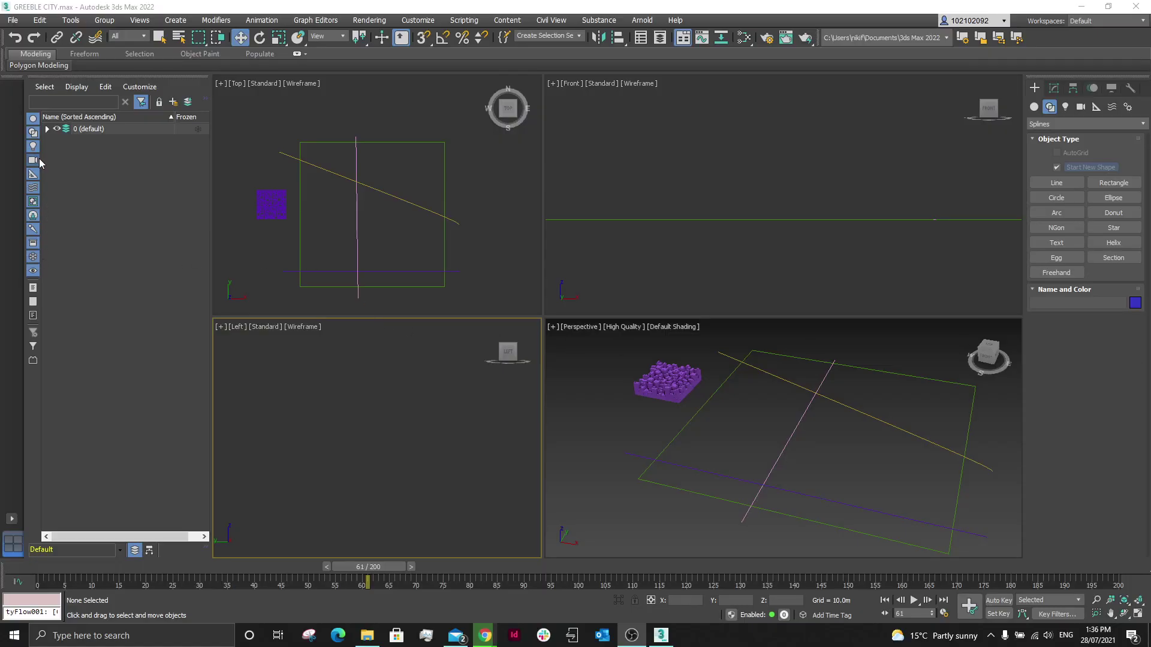
# Step: Create a new layer named CENTER LINES
pyautogui.click(48, 129)
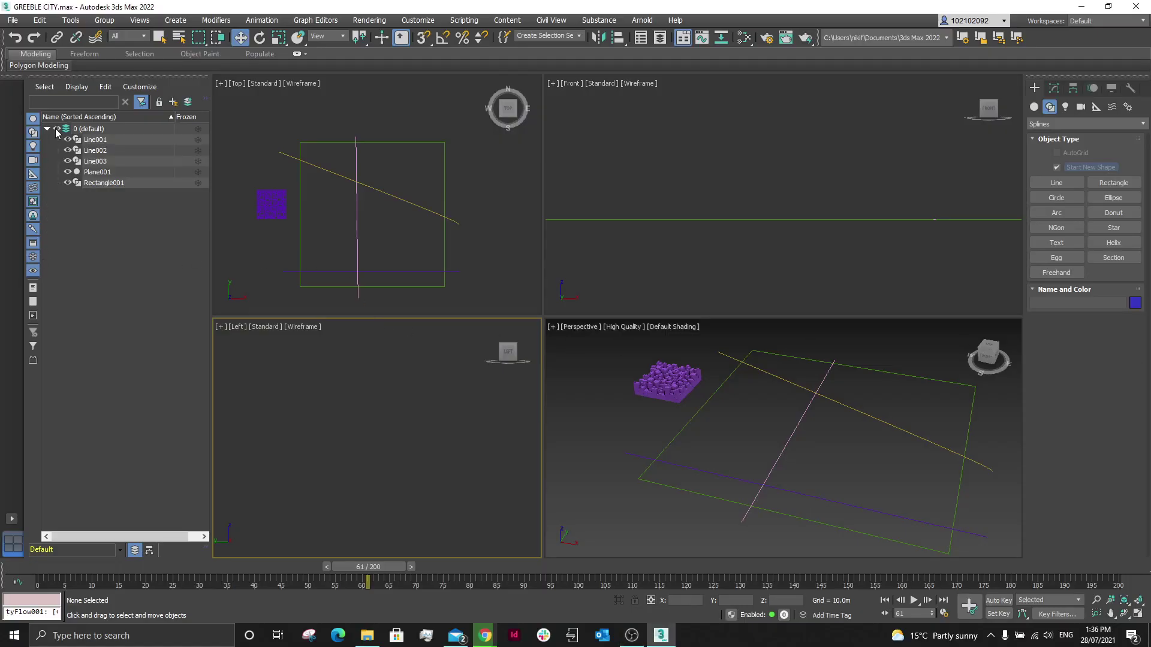
pyautogui.click(173, 102)
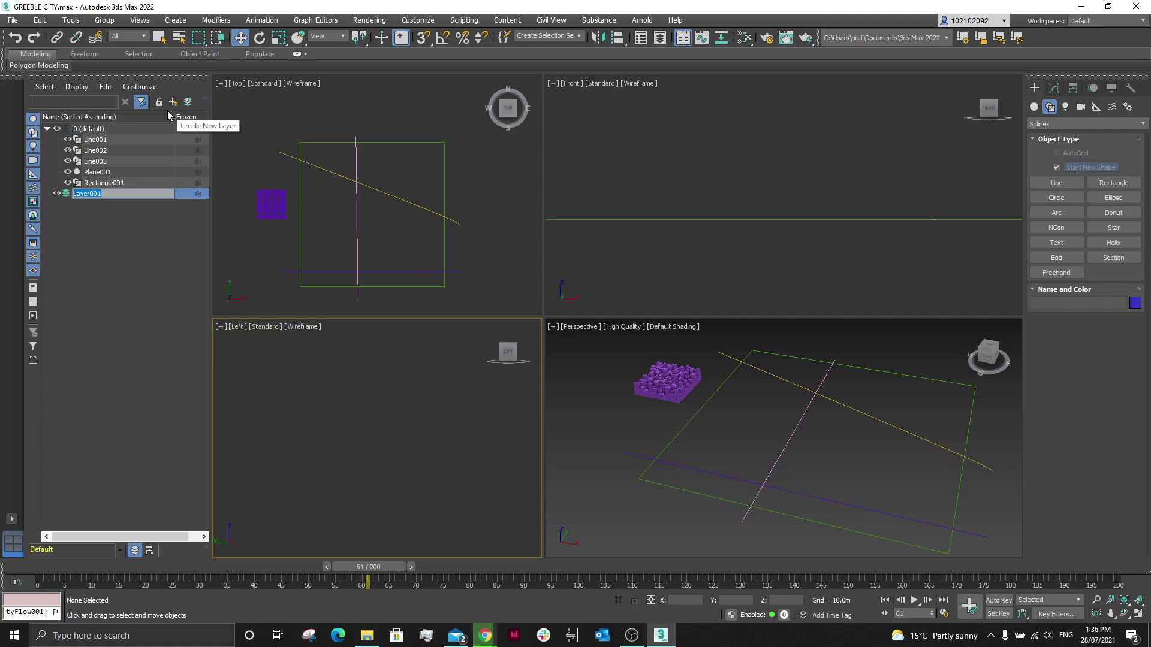
pyautogui.write('CENTER LINES')
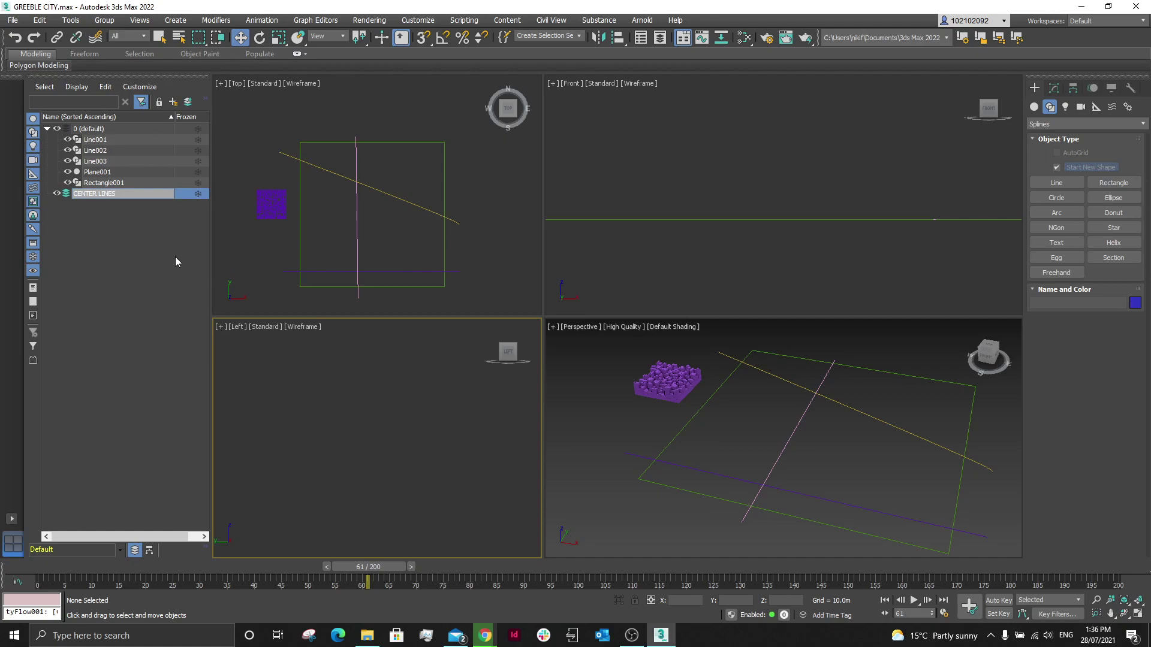
pyautogui.click(175, 261)
# Step: Move Line001, Line002 and Line003 into the CENTER LINES layer
pyautogui.click(116, 164)
pyautogui.keyDown('shift'); pyautogui.click(109, 140); pyautogui.keyUp('shift')
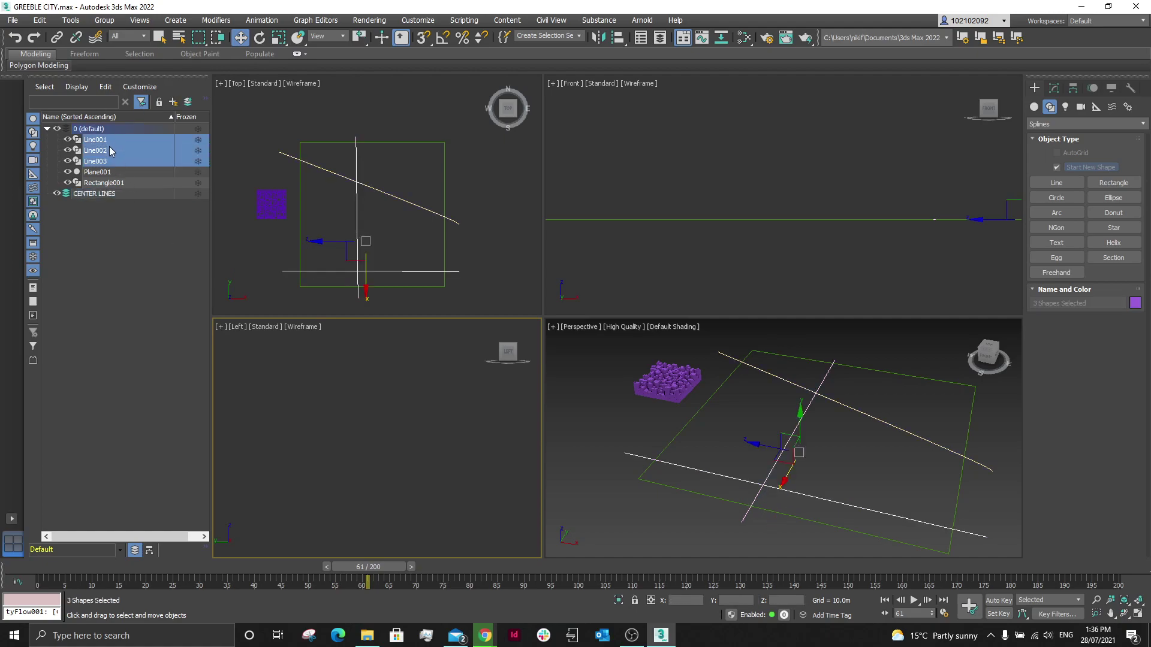
pyautogui.moveTo(110, 151); pyautogui.dragTo(84, 200)
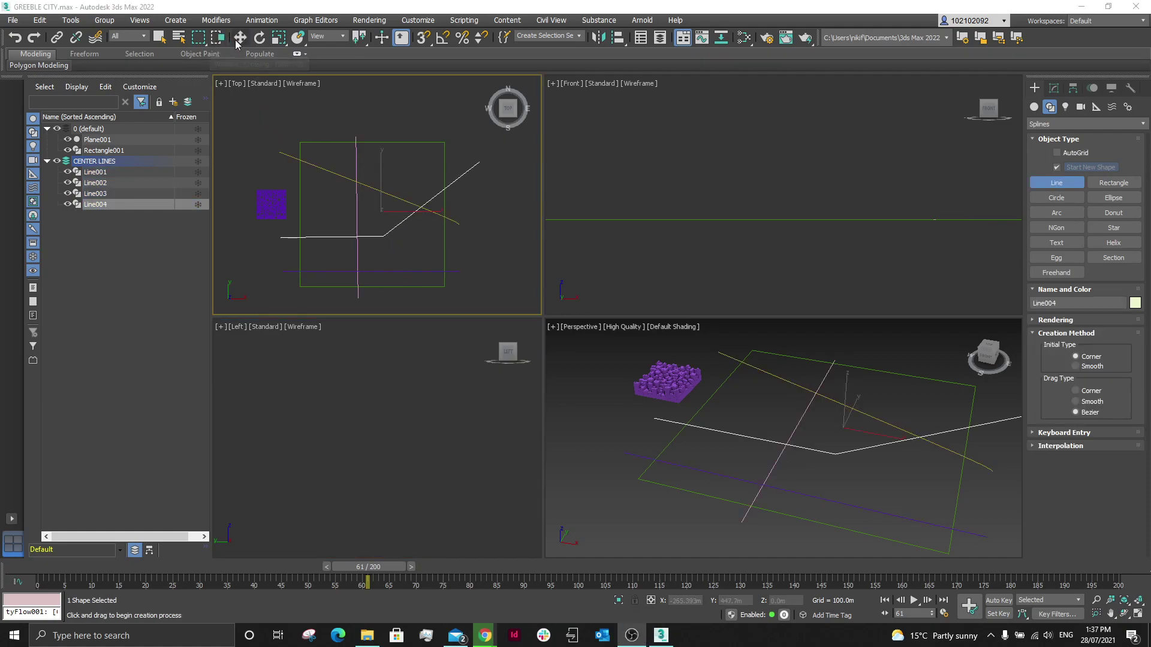
# Step: Select all four center line splines in the Top viewport and clone them in place as references
pyautogui.click(239, 38)
pyautogui.click(347, 102)
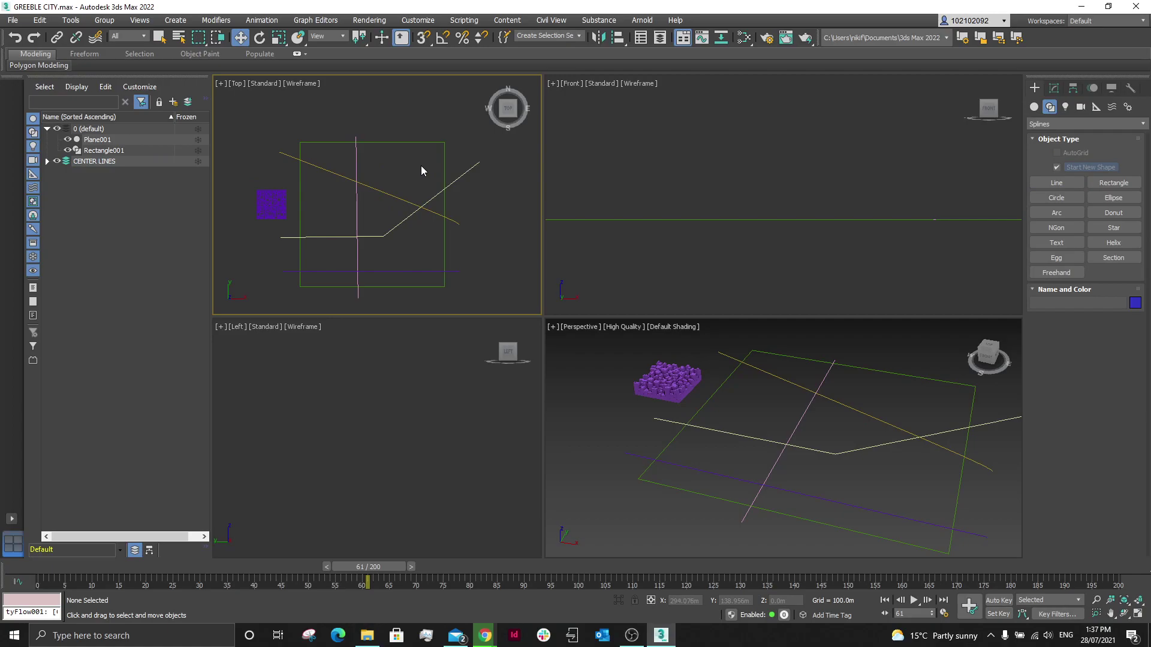
pyautogui.moveTo(421, 171); pyautogui.dragTo(344, 278)
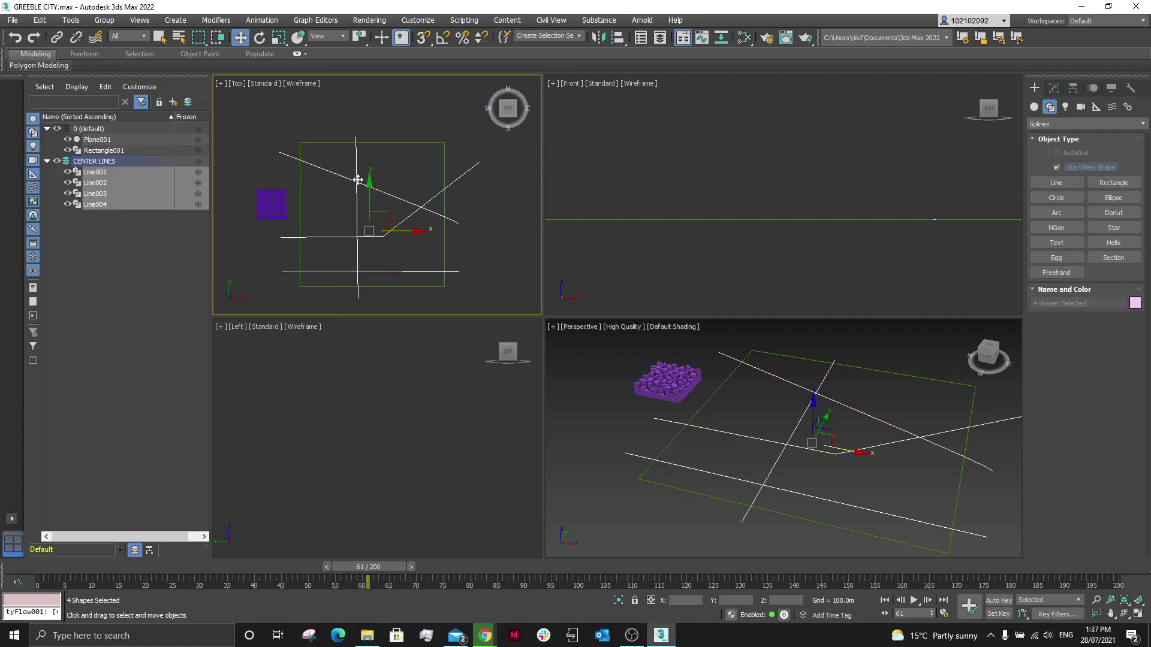
pyautogui.click(41, 19)
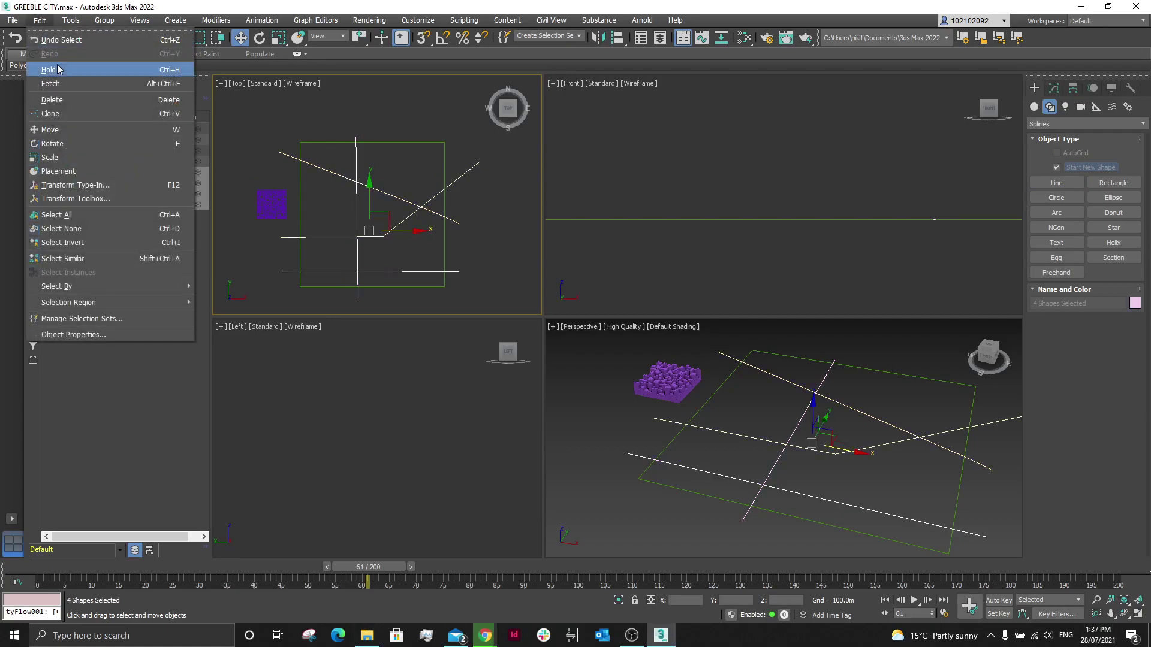
pyautogui.click(66, 122)
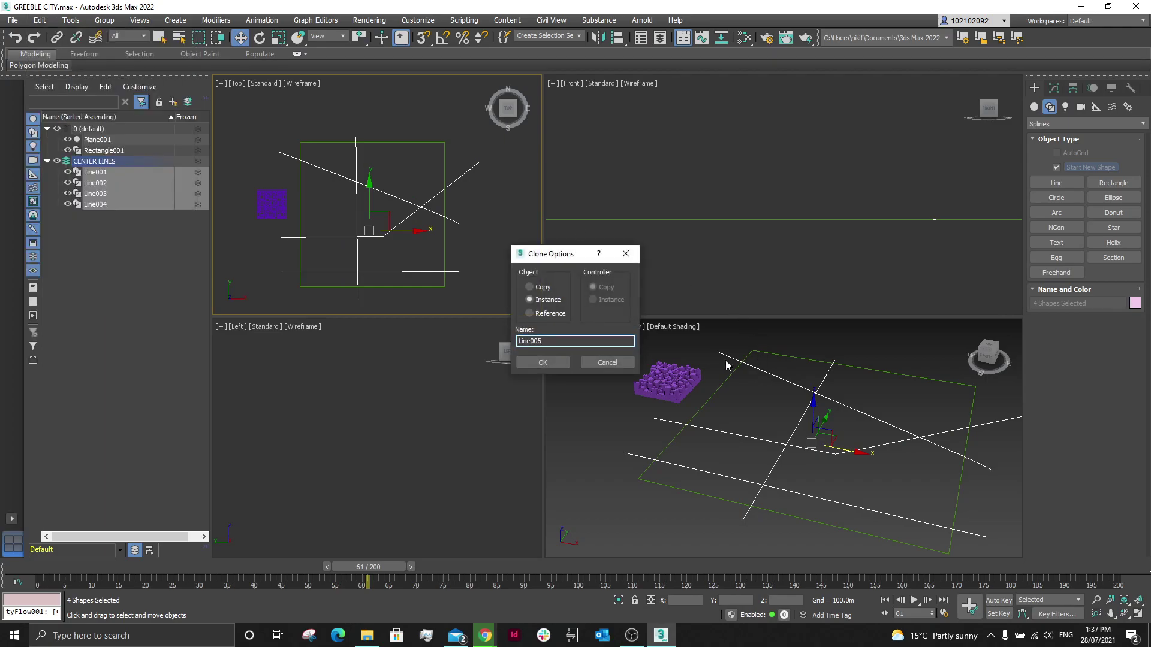
pyautogui.click(529, 314)
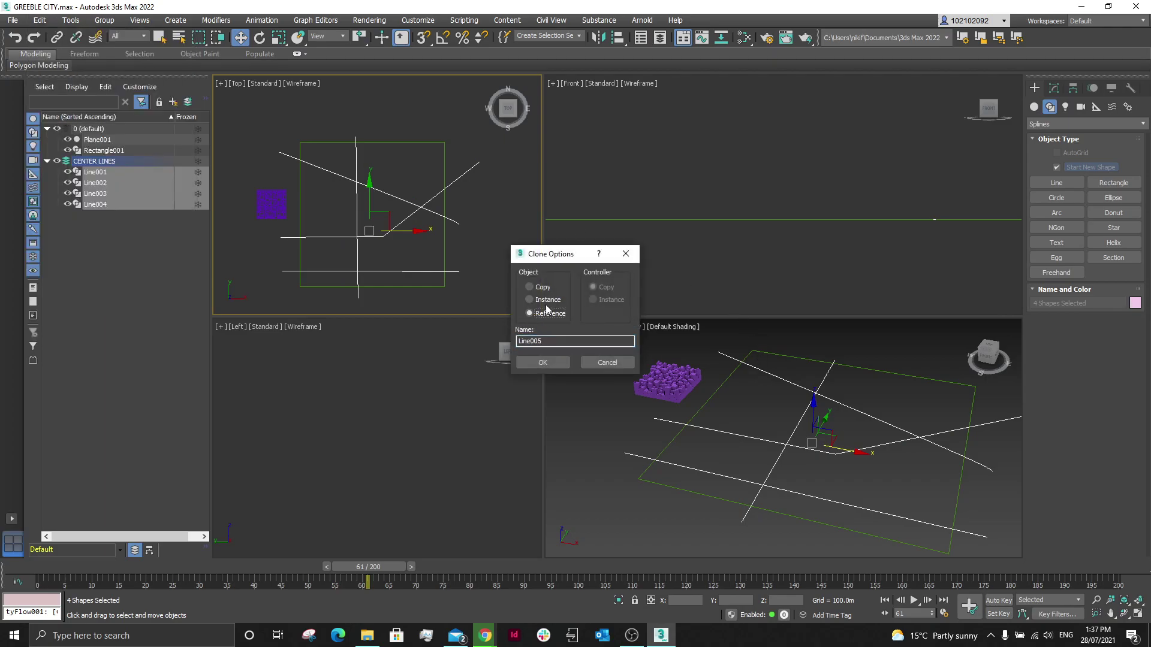
pyautogui.click(542, 363)
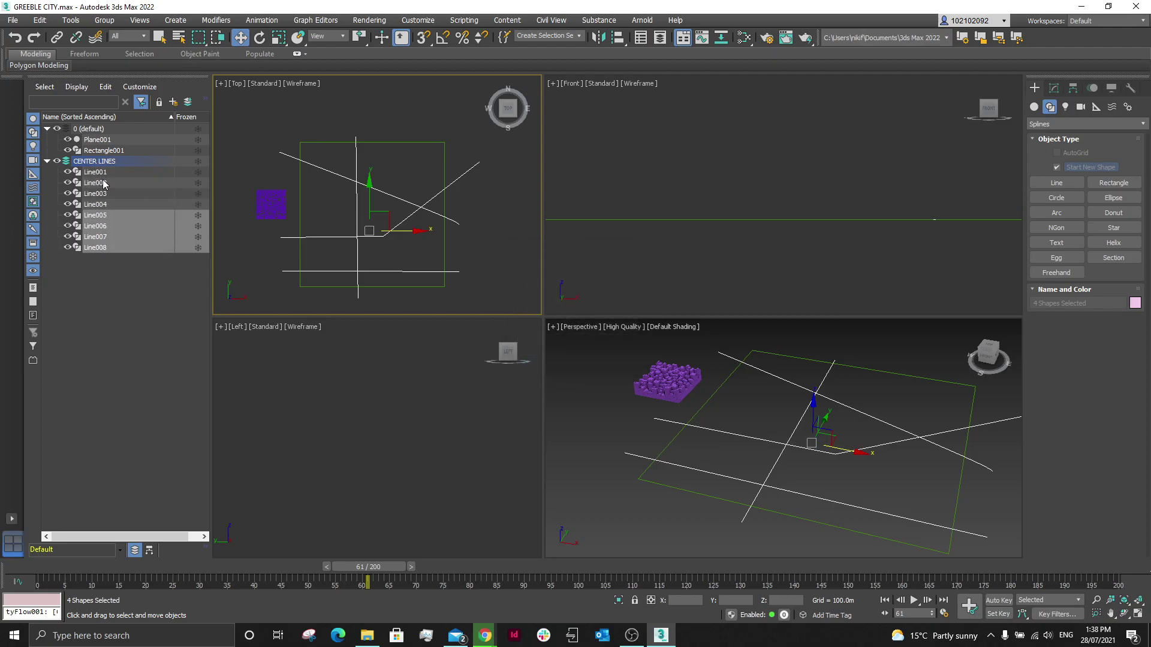
# Step: Create a new layer containing the four cloned lines and expand it together with the CENTER LINES layer
pyautogui.click(173, 102)
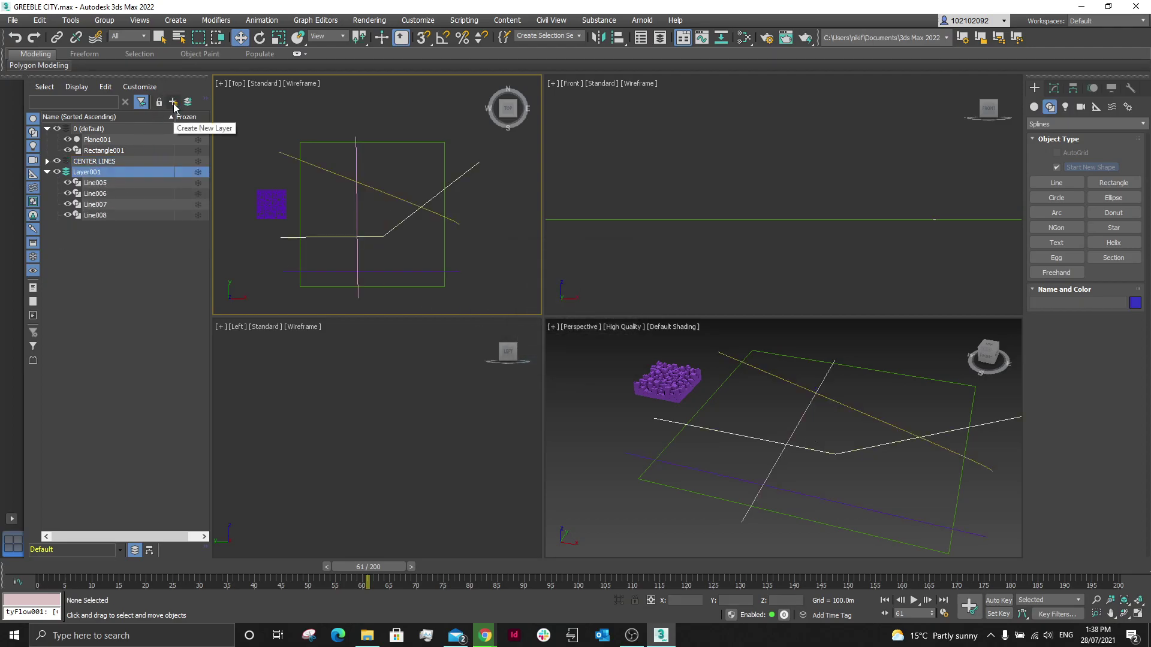
pyautogui.click(47, 172)
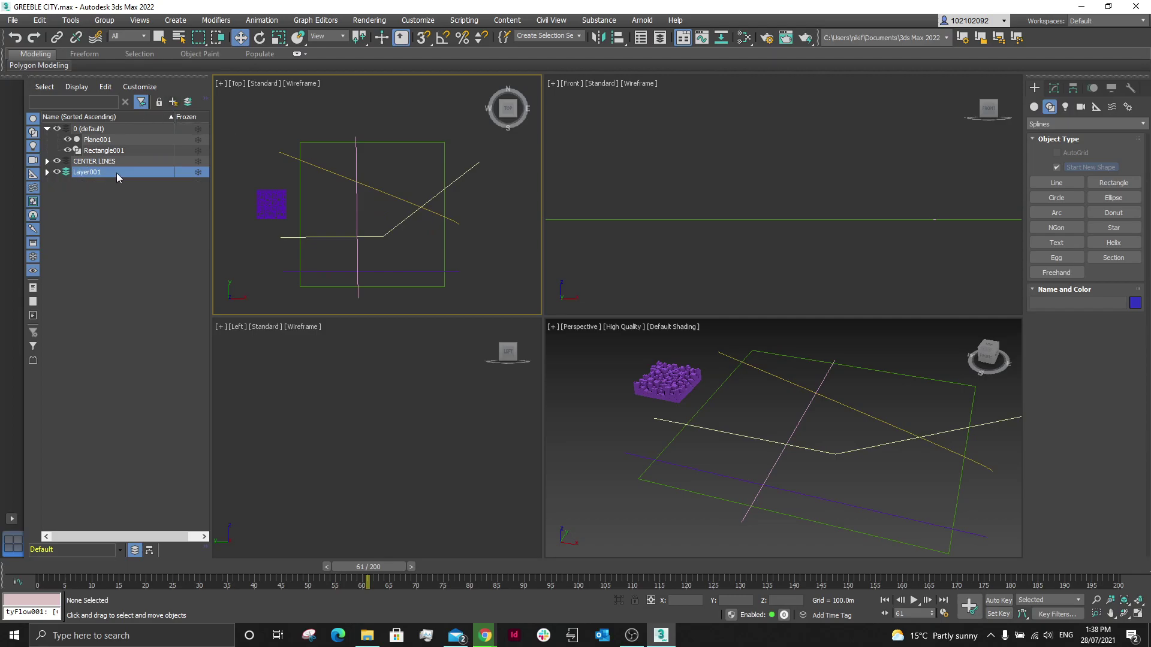
pyautogui.click(47, 173)
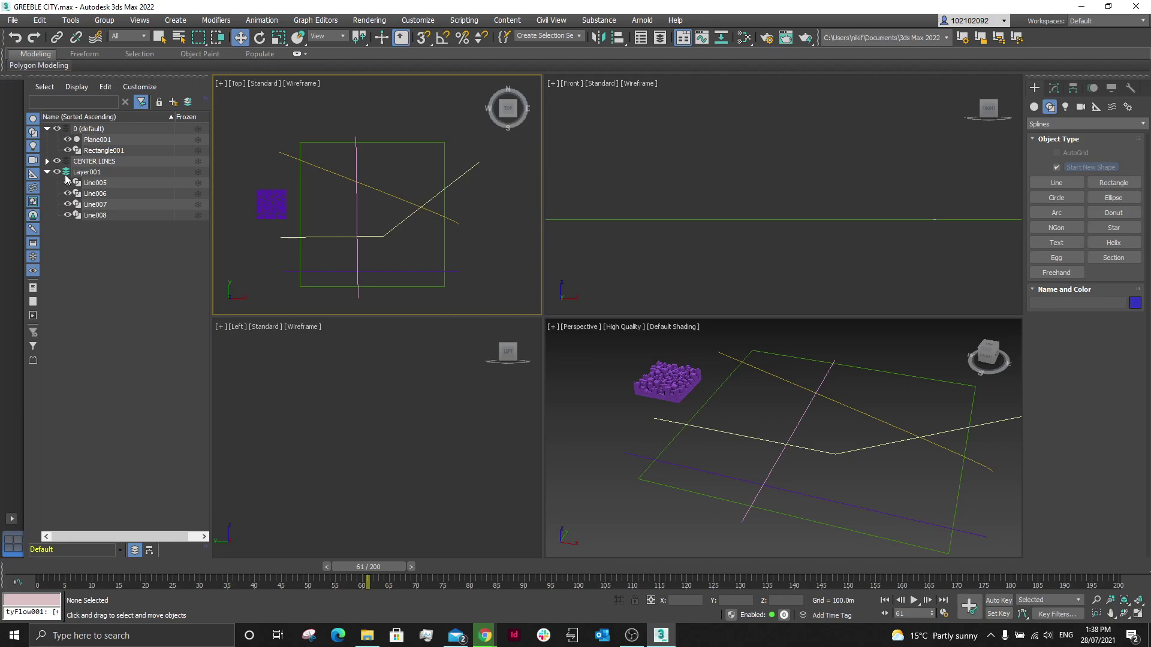
pyautogui.click(47, 161)
# Step: Rename the cloned lines' layer to STREET OOPS
pyautogui.doubleClick(102, 214)
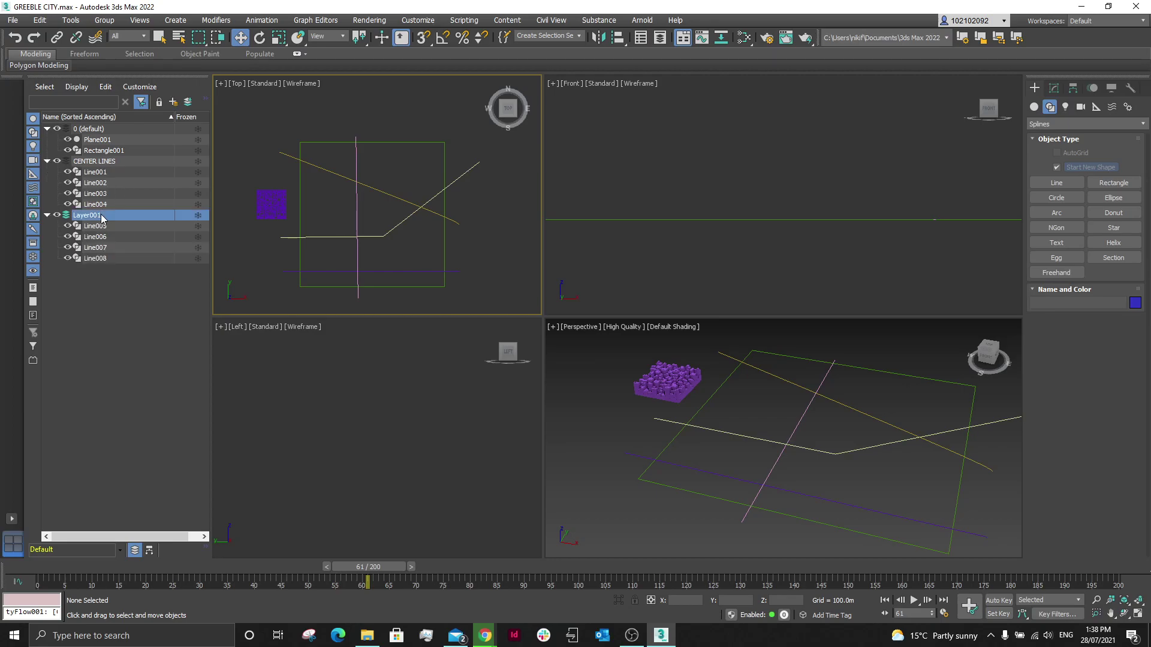
pyautogui.rightClick(96, 218)
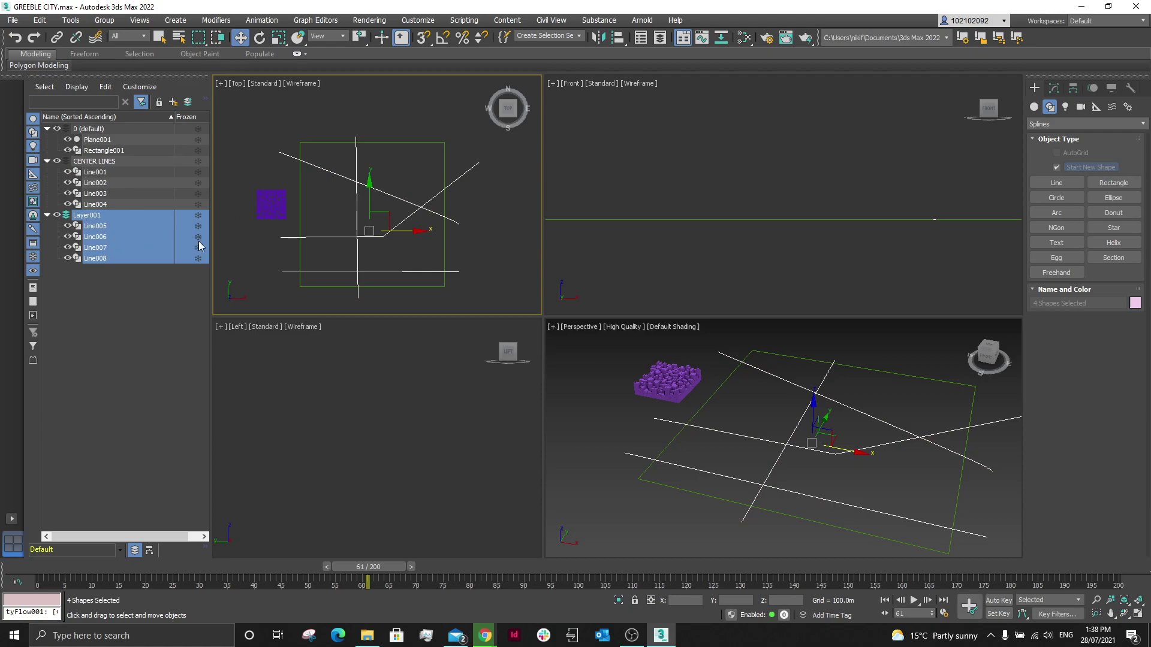
pyautogui.click(250, 231)
pyautogui.rightClick(123, 214)
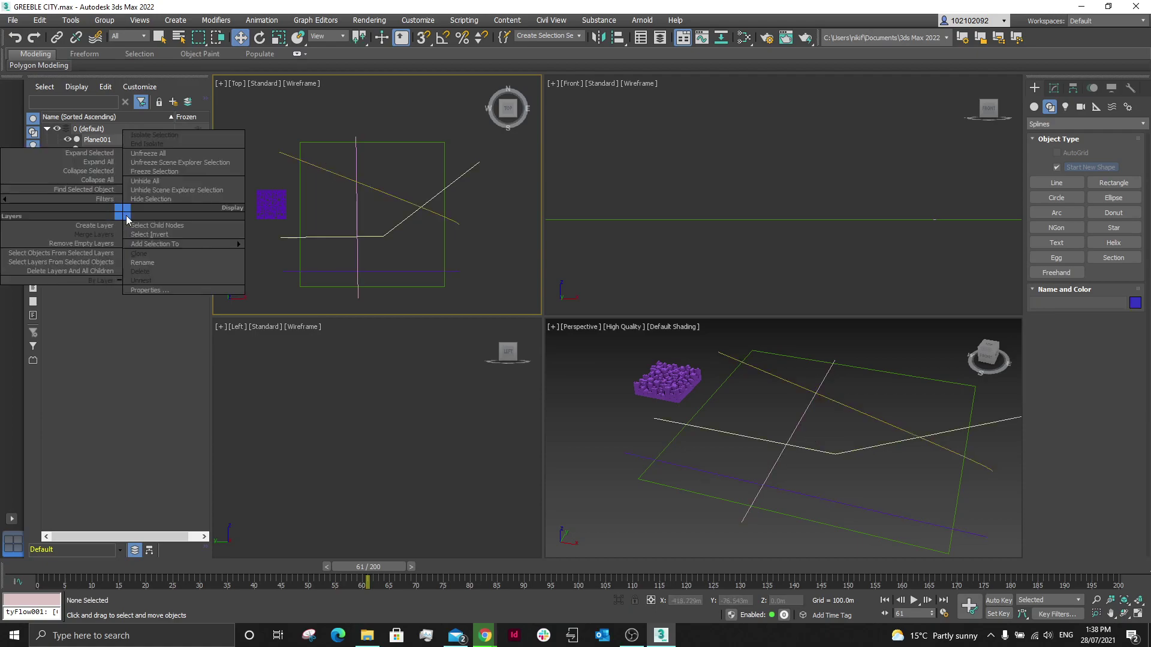
pyautogui.click(127, 264)
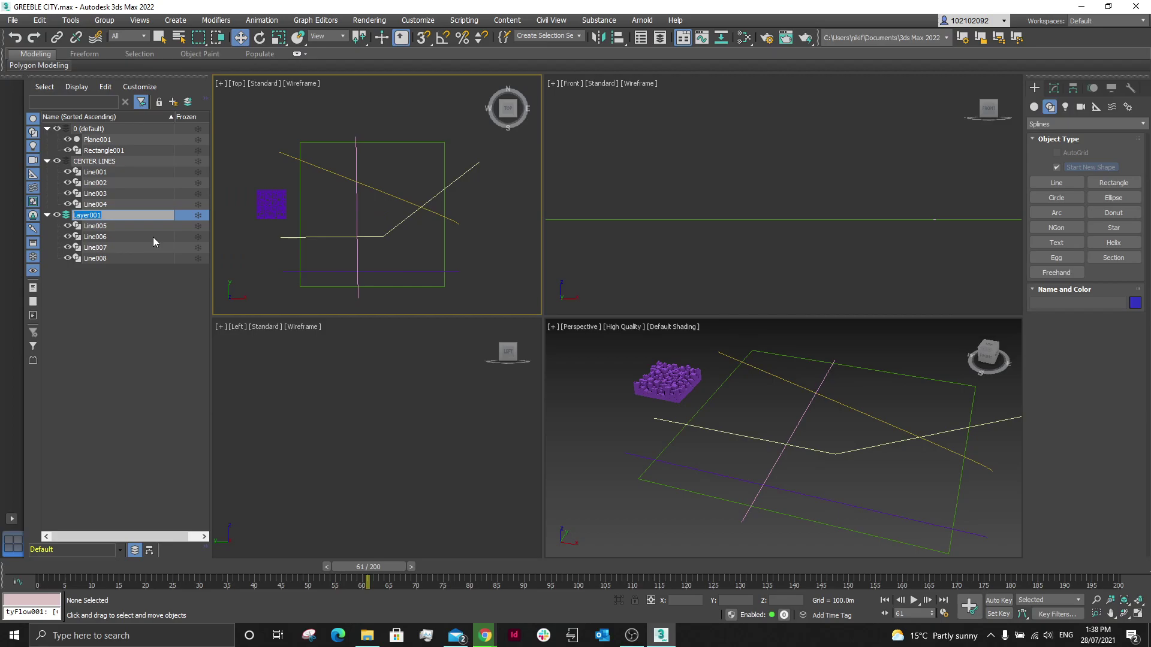
pyautogui.write('STREET OOPS')
pyautogui.press('Return')
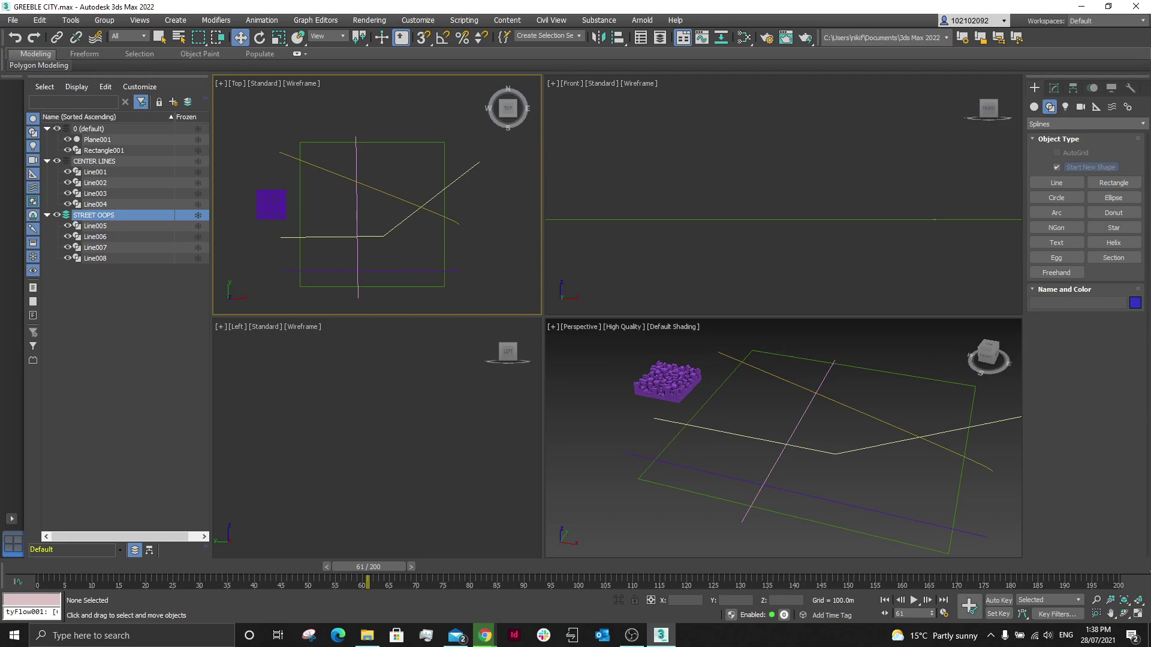
pyautogui.hotkey('alt', 'Tab')
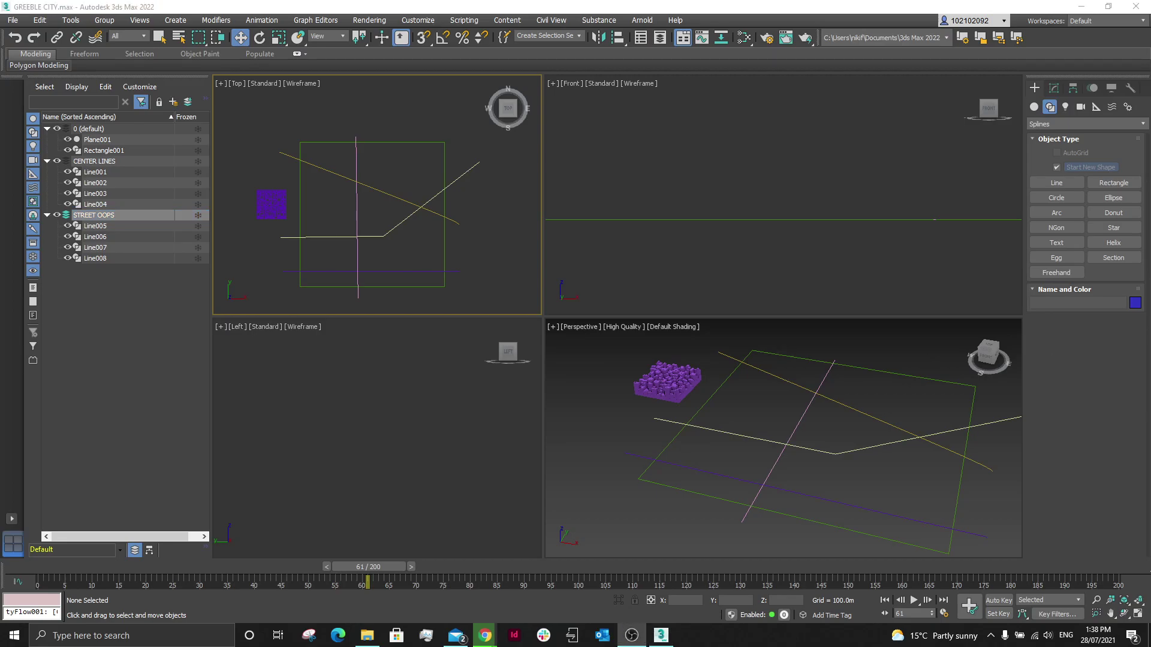
# Step: Hide and collapse the CENTER LINES layer and apply a SplineOffset modifier to all four STREET OOPS lines
pyautogui.click(57, 162)
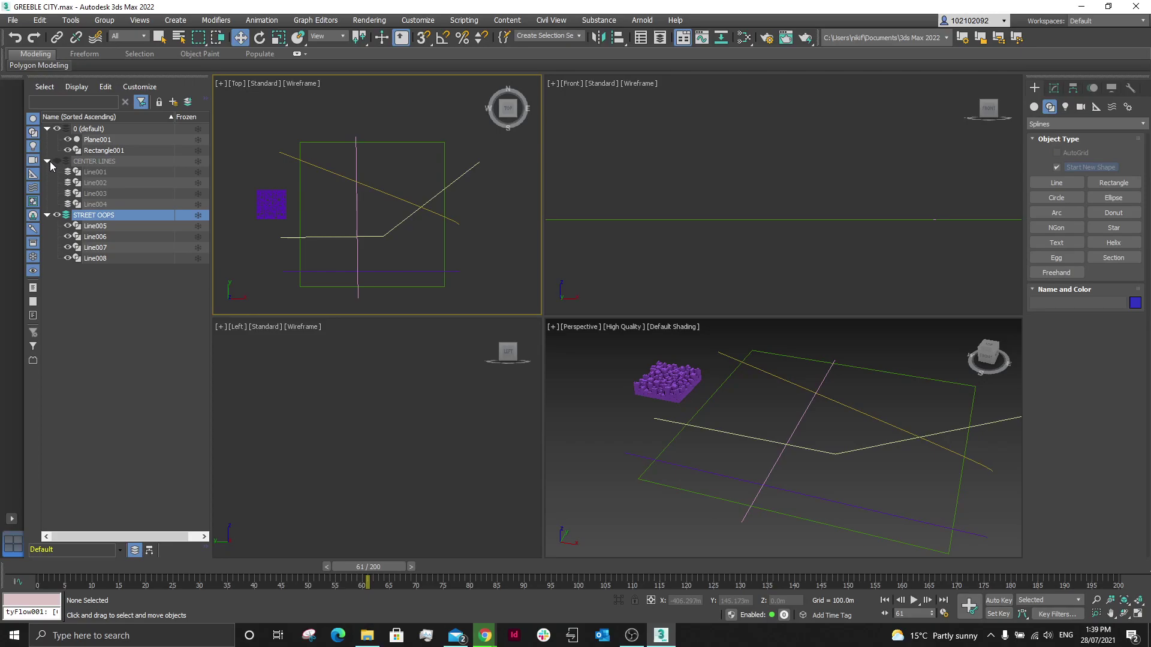
pyautogui.click(48, 162)
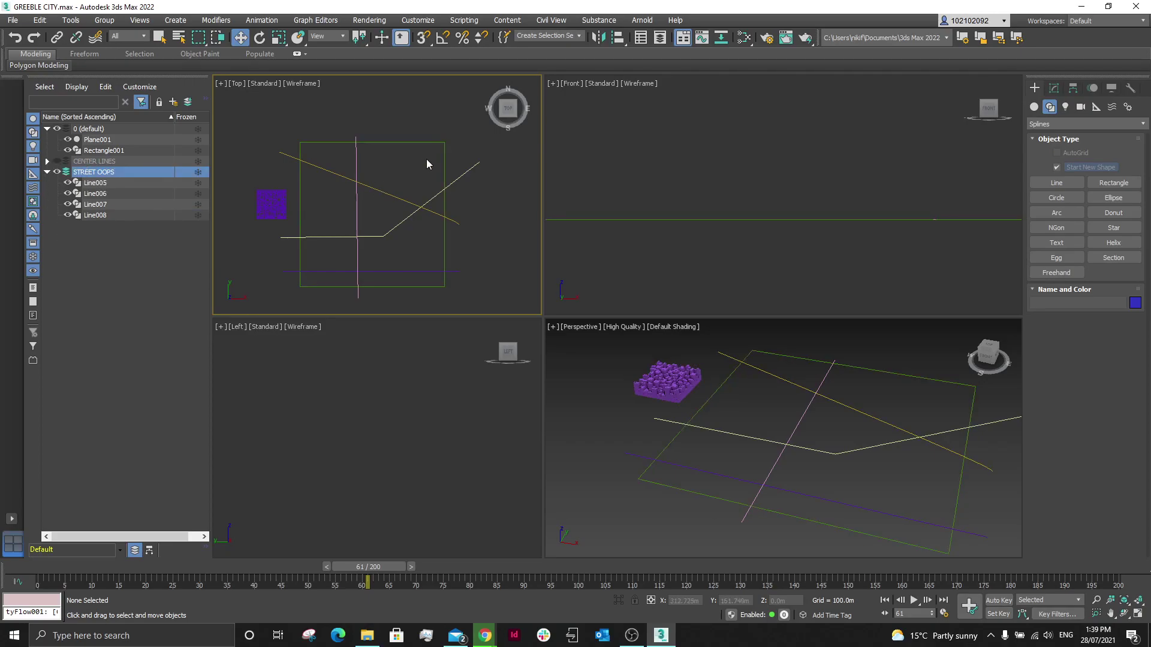
pyautogui.moveTo(426, 159); pyautogui.dragTo(351, 281)
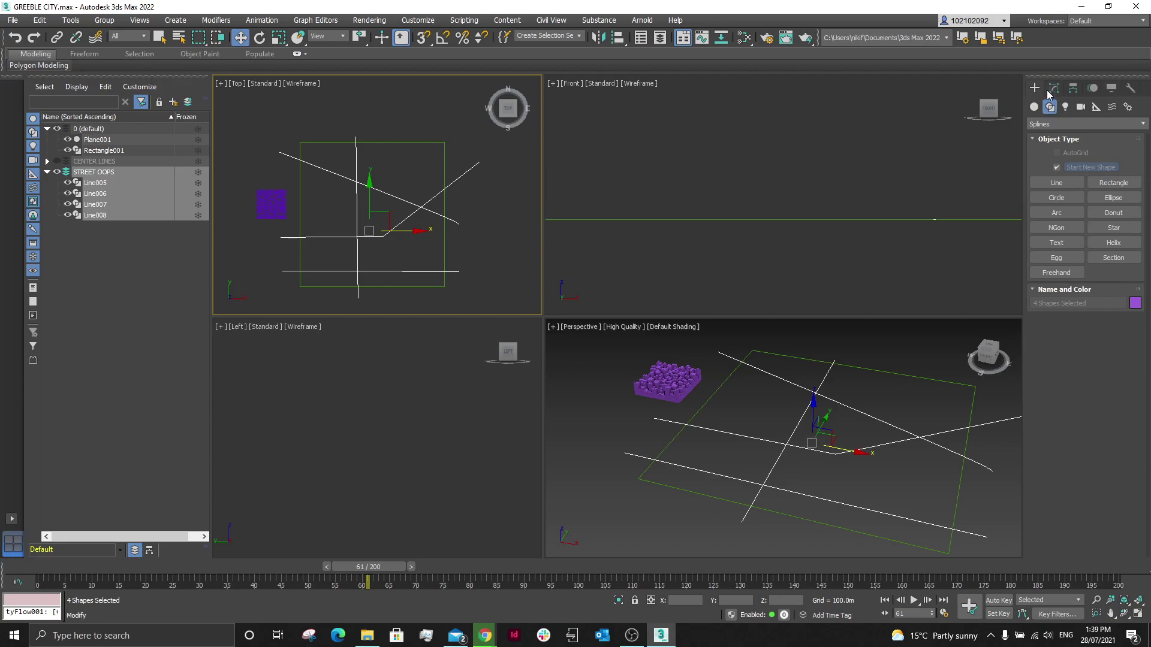
pyautogui.click(1053, 88)
pyautogui.click(1070, 121)
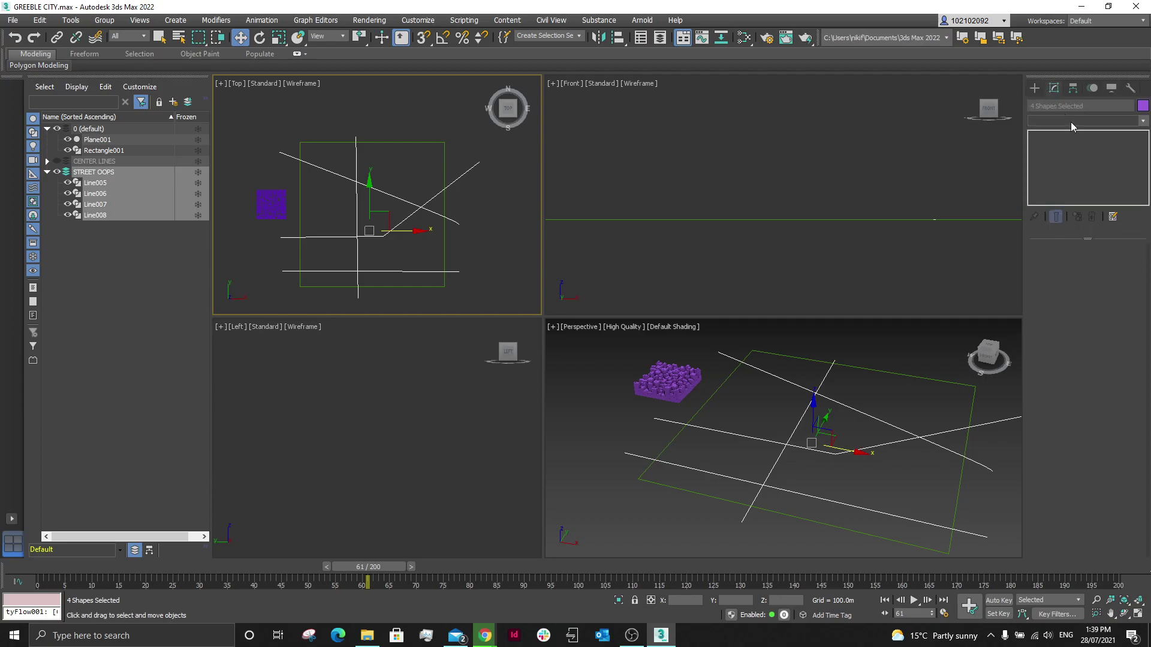
pyautogui.scroll(-10, 1089, 515)
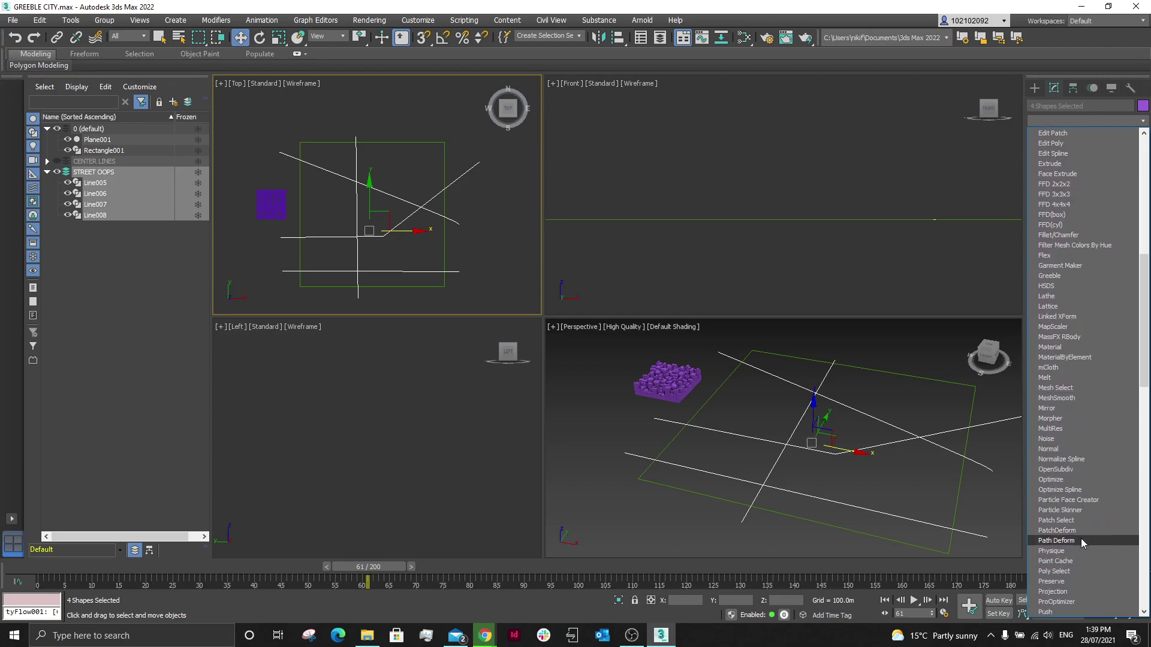
pyautogui.scroll(-5, 1081, 521)
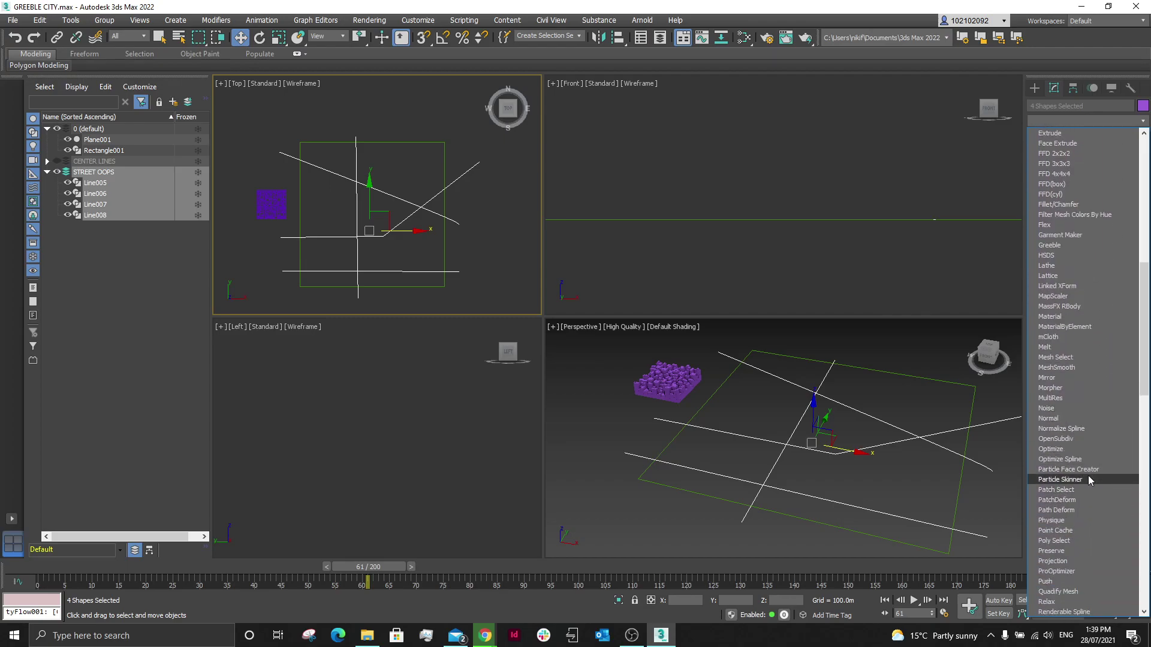
pyautogui.scroll(-8, 1072, 415)
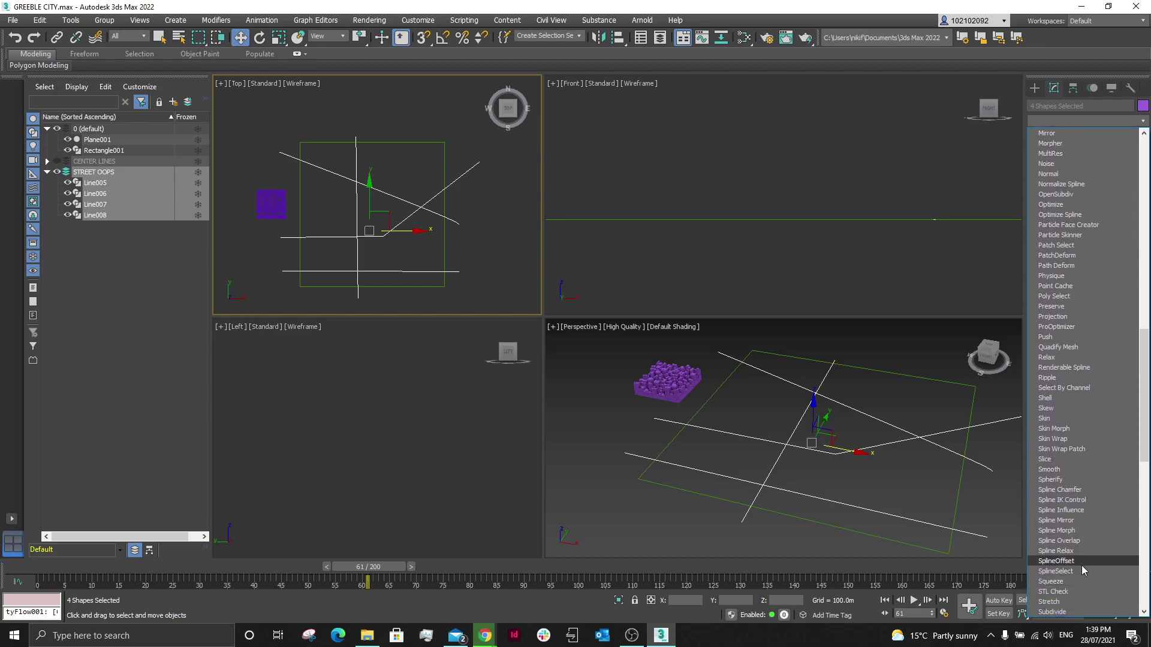
pyautogui.click(1074, 562)
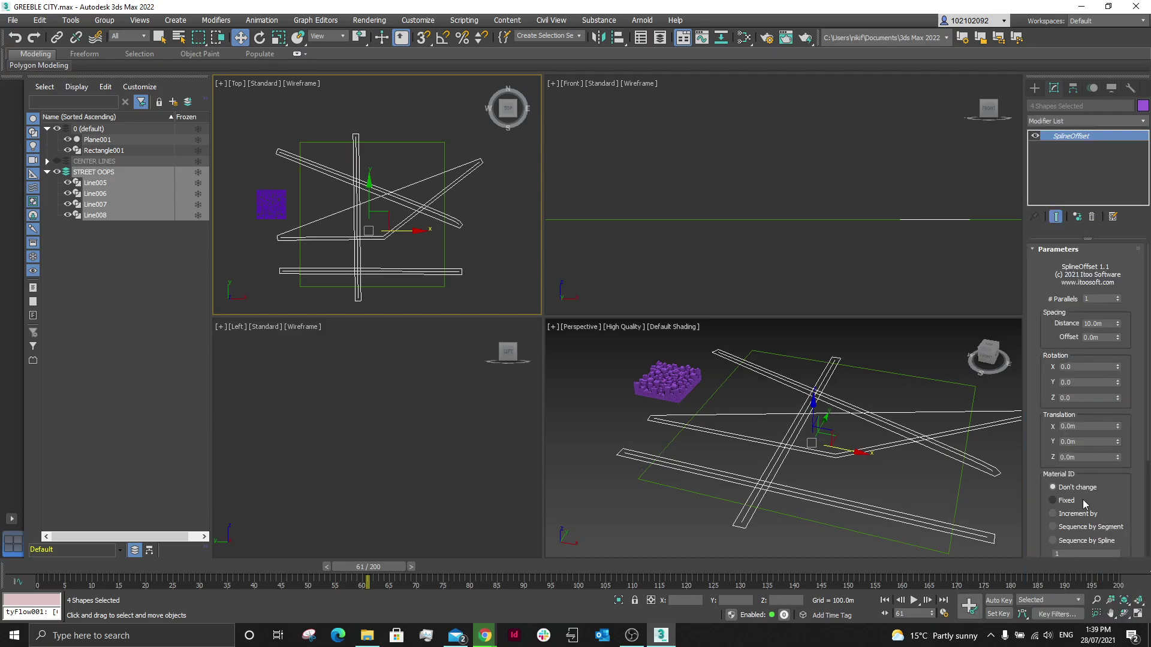
# Step: Set the SplineOffset end type to Open Butt and turn off Keep original spline
pyautogui.scroll(-4, 1083, 499)
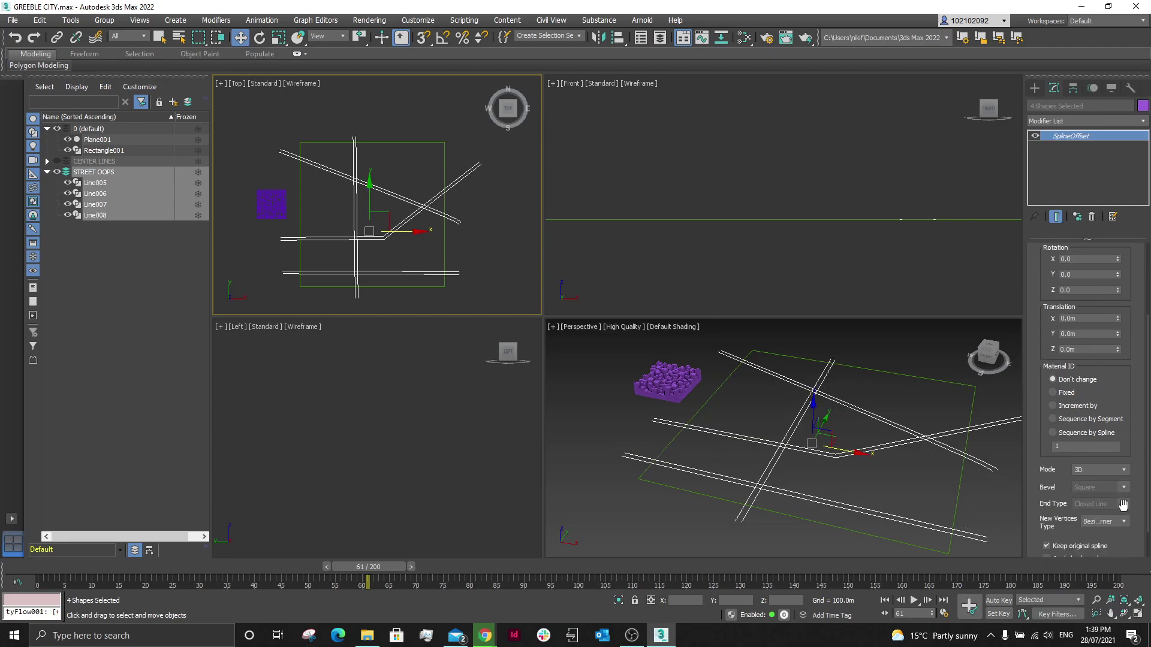
pyautogui.scroll(1, 1108, 477)
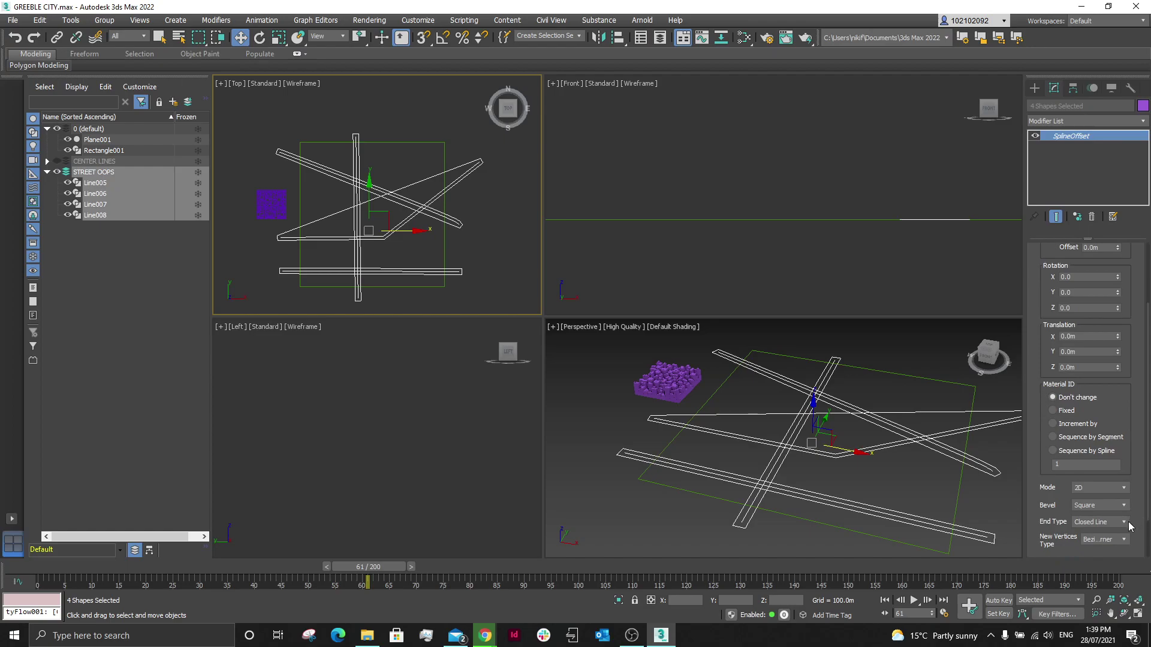
pyautogui.click(1123, 522)
pyautogui.click(1096, 545)
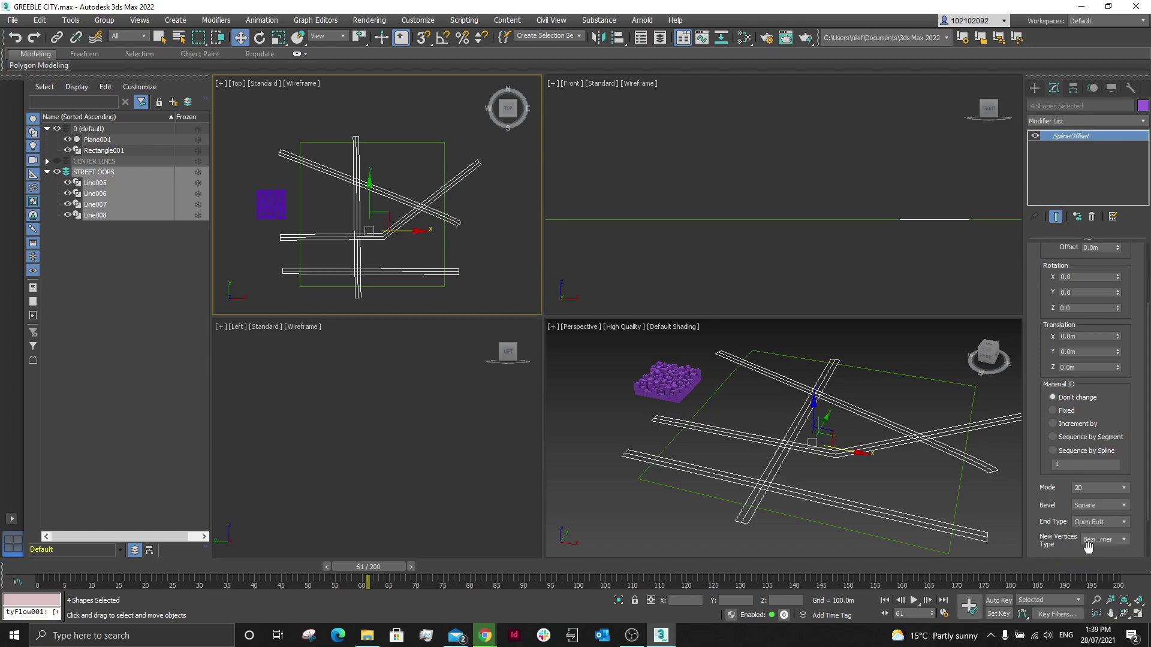
pyautogui.scroll(-2, 1041, 507)
pyautogui.click(1047, 509)
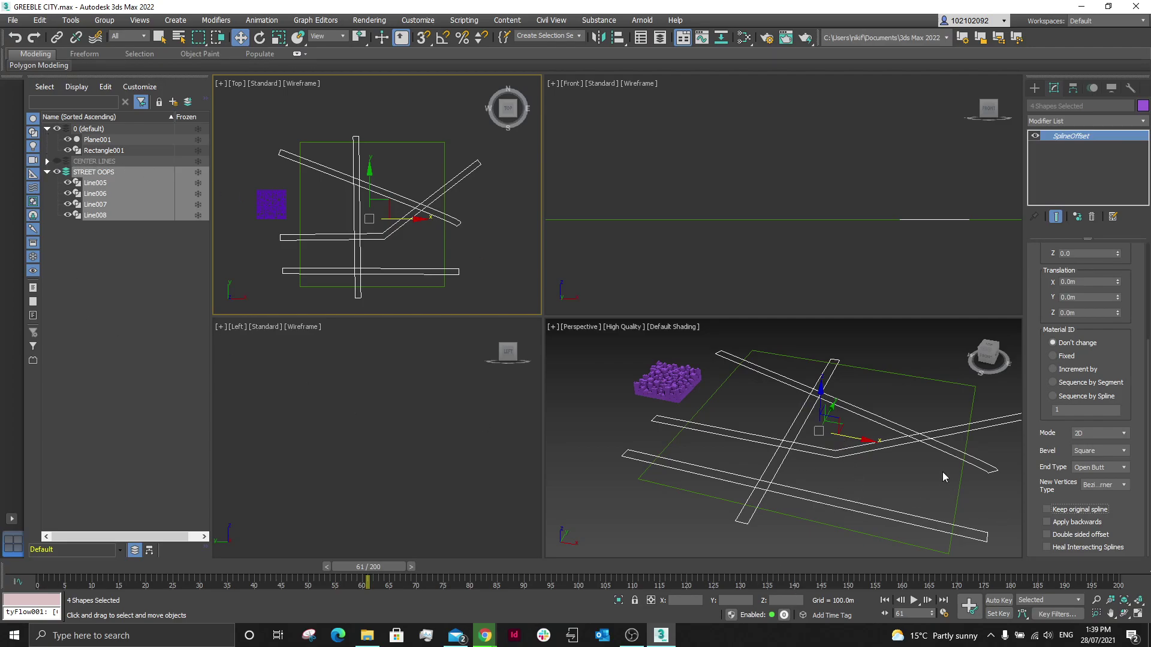
# Step: Review the spacing distance in the SplineOffset parameters of the street lines
pyautogui.scroll(3, 1144, 367)
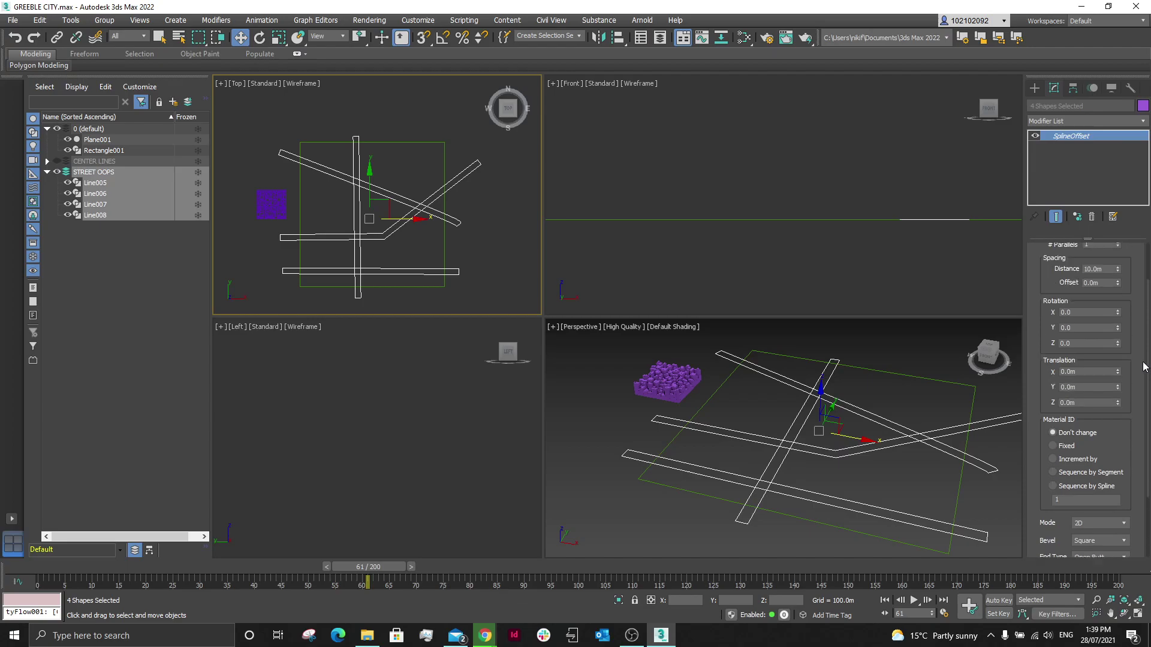
pyautogui.scroll(2, 1144, 366)
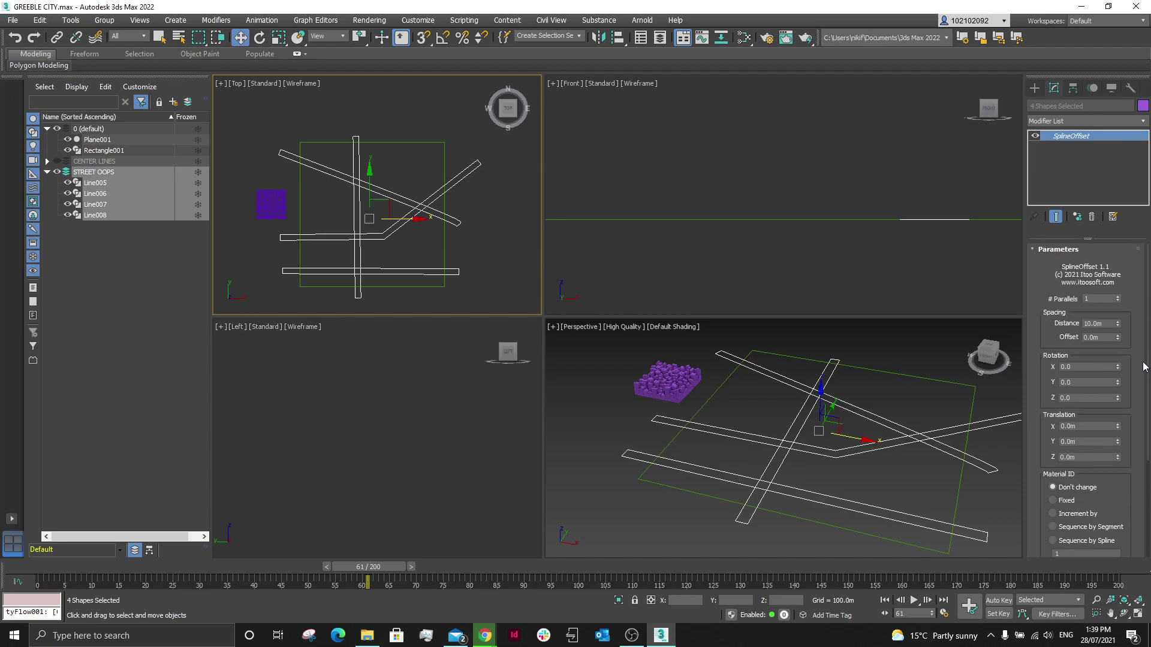
pyautogui.doubleClick(1106, 324)
pyautogui.click(1135, 360)
pyautogui.scroll(-5, 1137, 360)
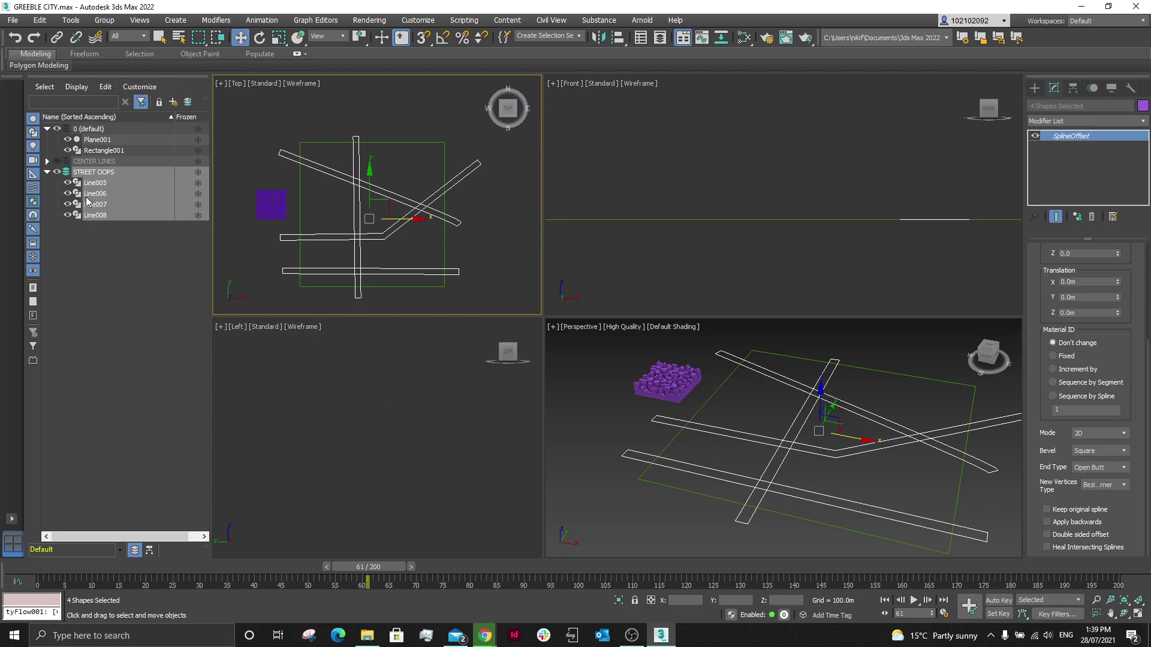
# Step: Show the CENTER LINES layer and move the bent center line's upper end vertex close to the base rectangle's upper-right corner in the Top viewport
pyautogui.click(57, 161)
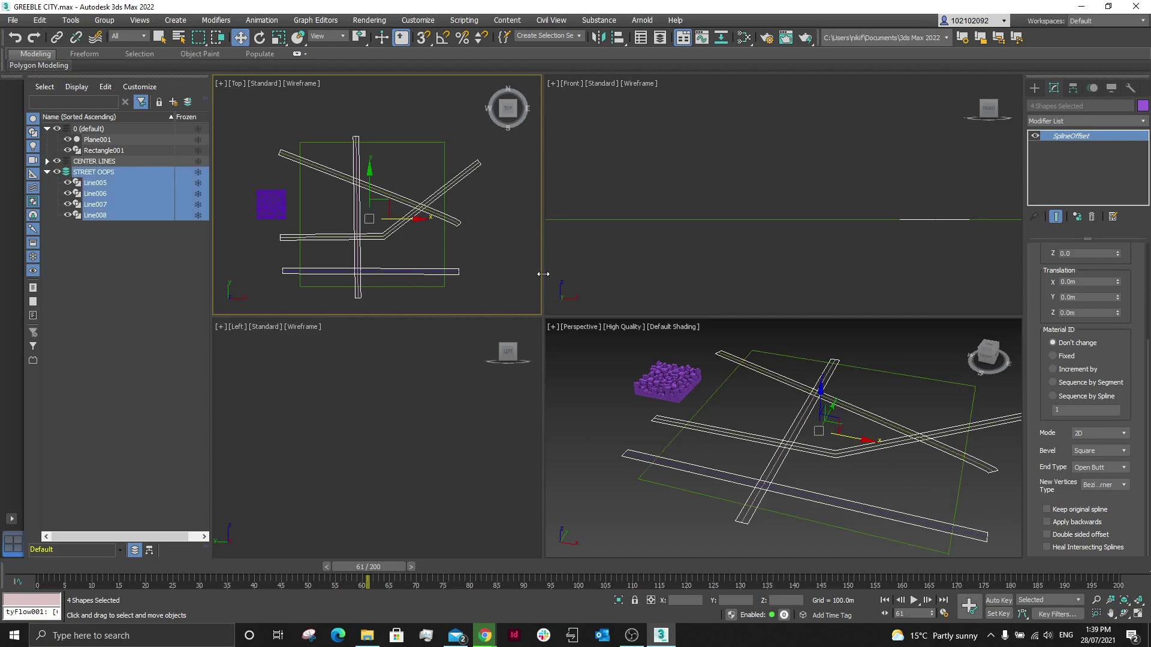
pyautogui.click(501, 250)
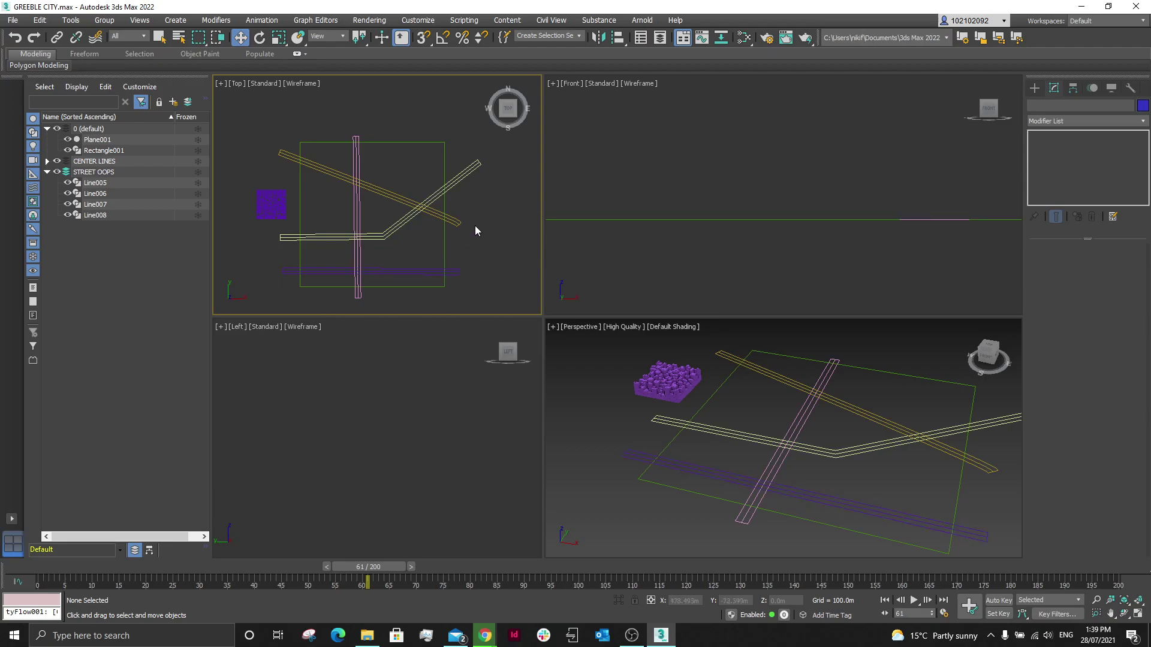
pyautogui.scroll(5, 445, 197)
pyautogui.click(415, 162)
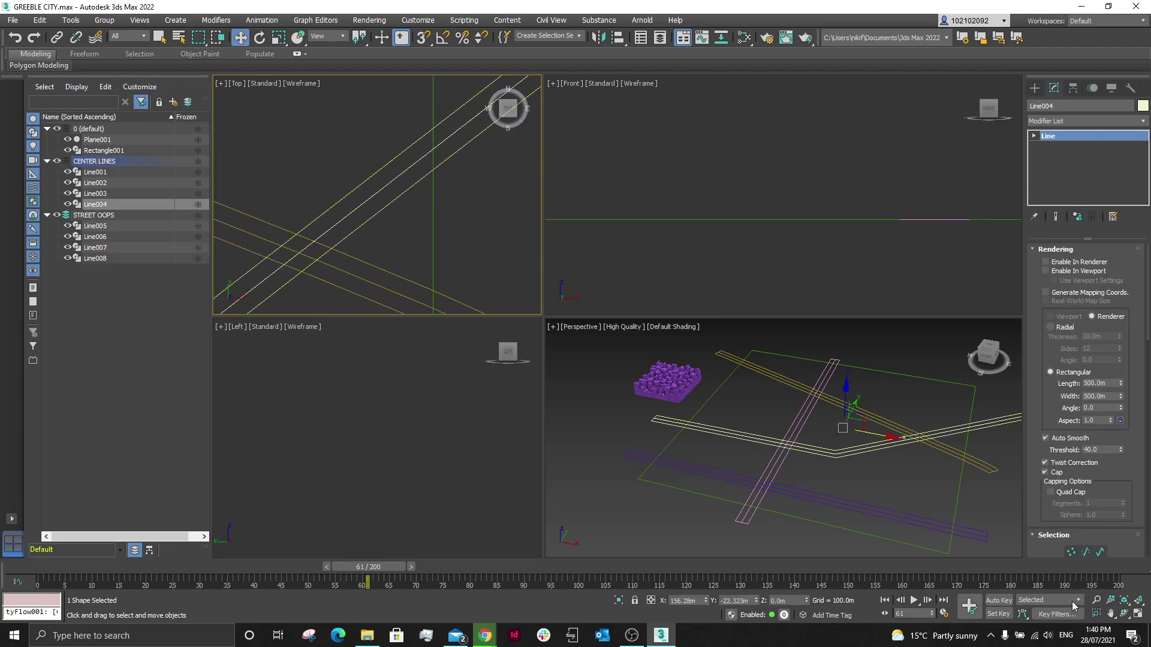
pyautogui.click(1071, 553)
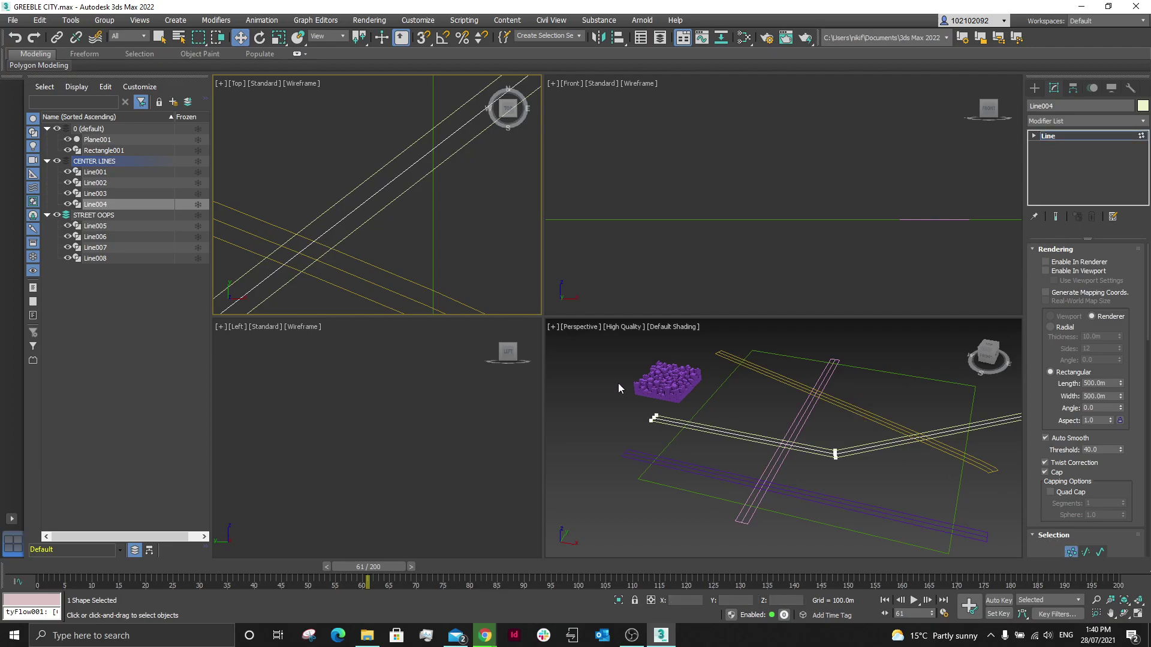
pyautogui.scroll(-3, 425, 207)
pyautogui.scroll(8, 436, 206)
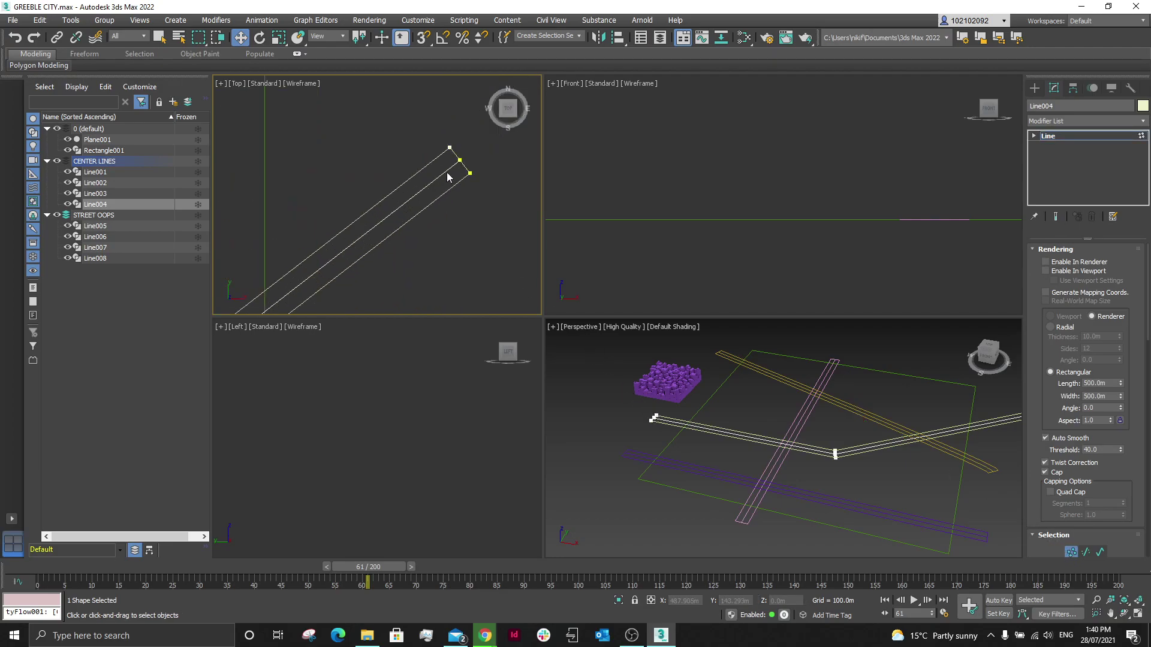
pyautogui.moveTo(462, 159); pyautogui.dragTo(305, 78)
pyautogui.scroll(-4, 496, 220)
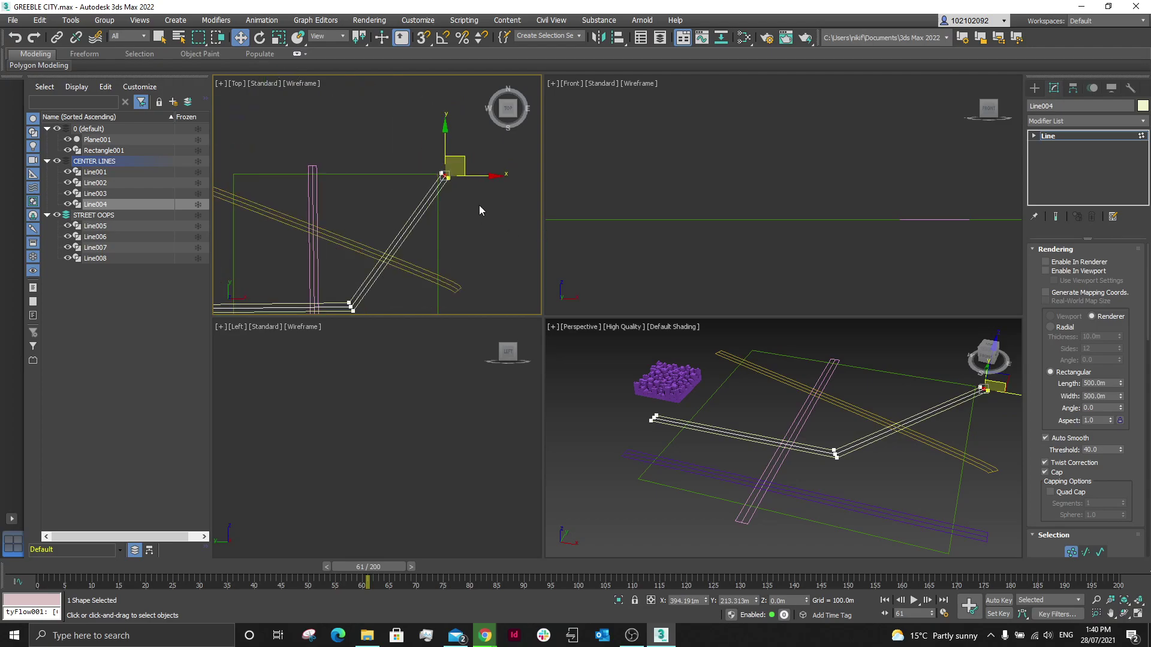
pyautogui.click(480, 205)
pyautogui.scroll(-1, 473, 198)
pyautogui.scroll(-1, 488, 205)
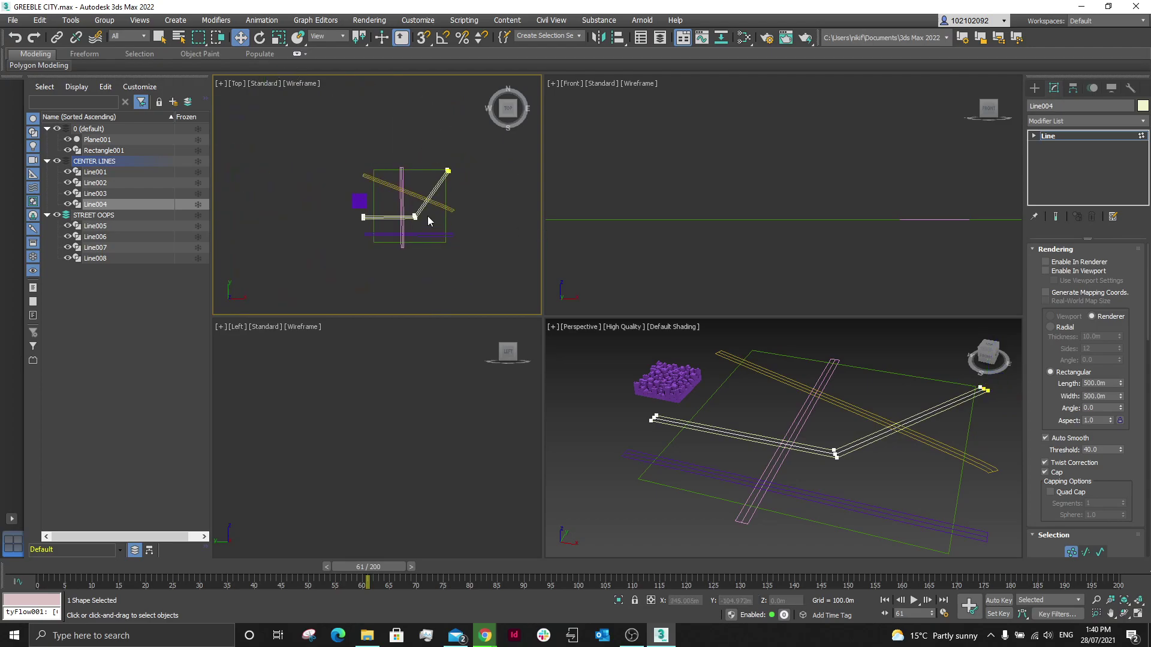
pyautogui.scroll(3, 427, 216)
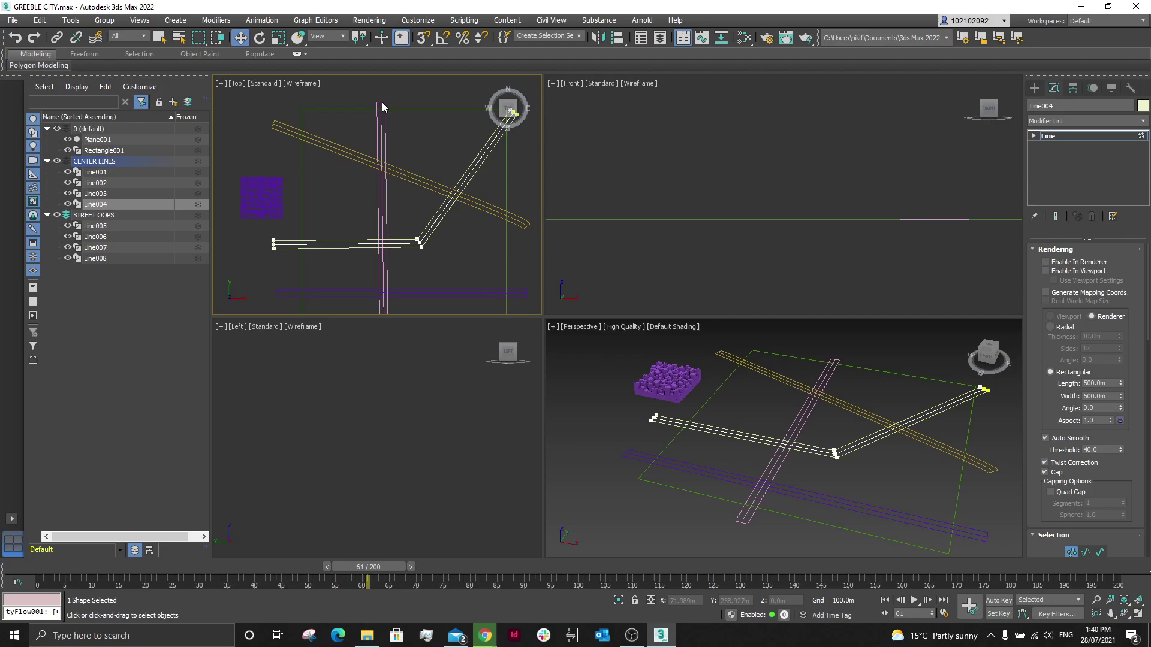
# Step: Hide the CENTER LINES layer and assign dark blue as the object color of all four STREET OOPS lines
pyautogui.click(57, 162)
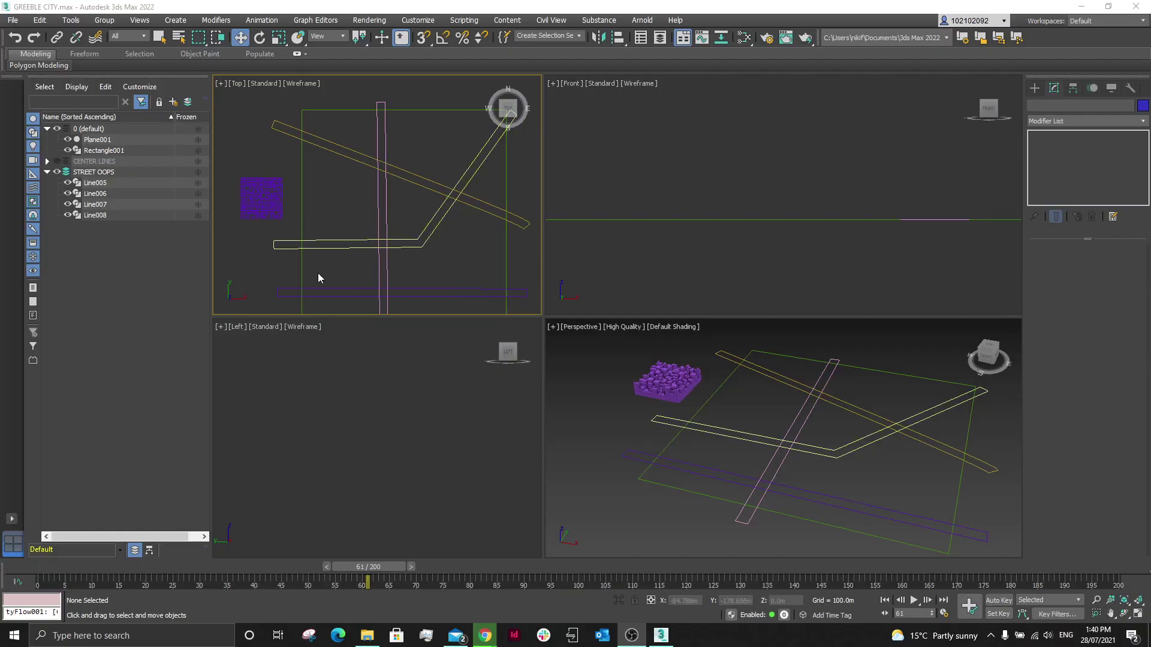
pyautogui.moveTo(453, 131); pyautogui.dragTo(364, 313)
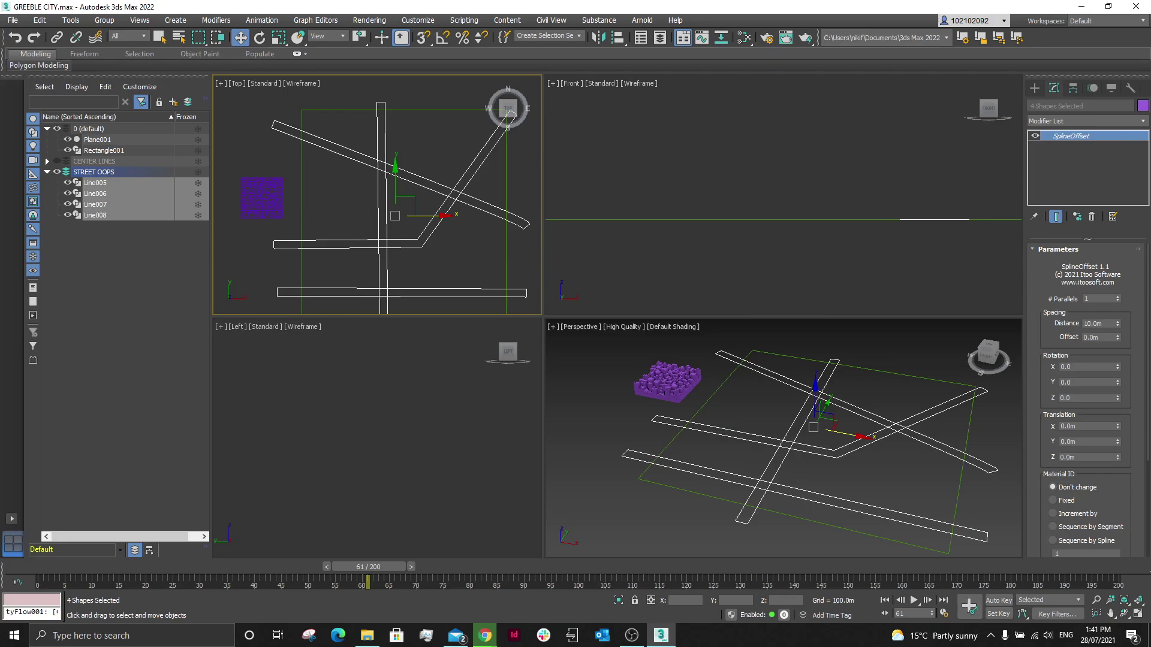
pyautogui.click(1142, 106)
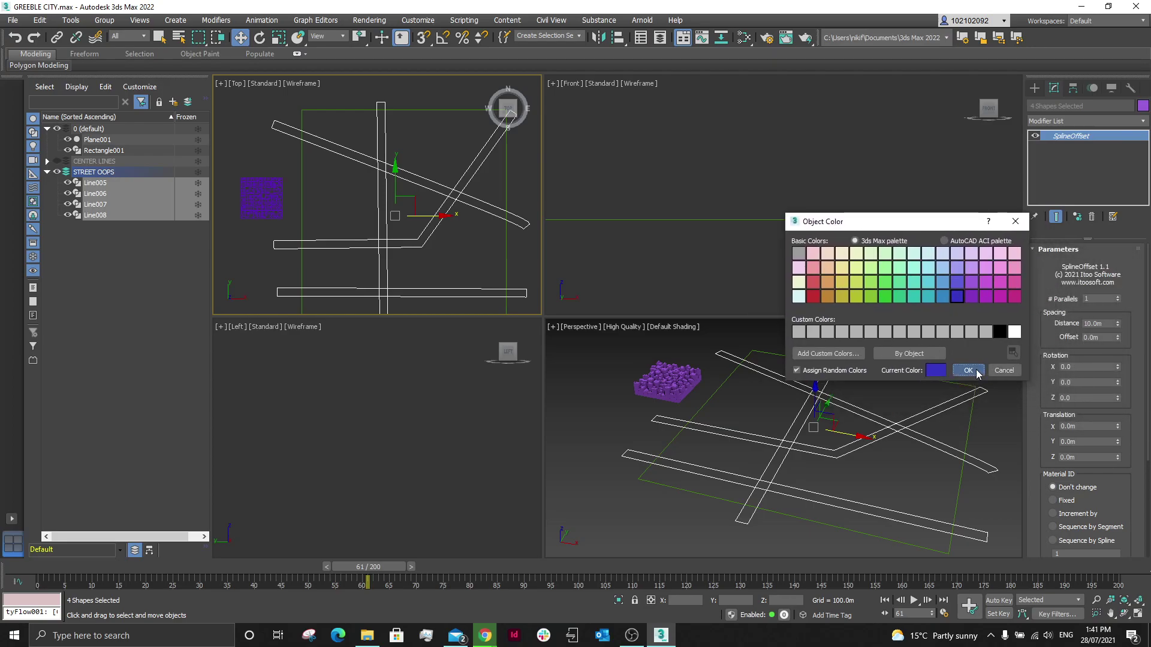
pyautogui.click(968, 371)
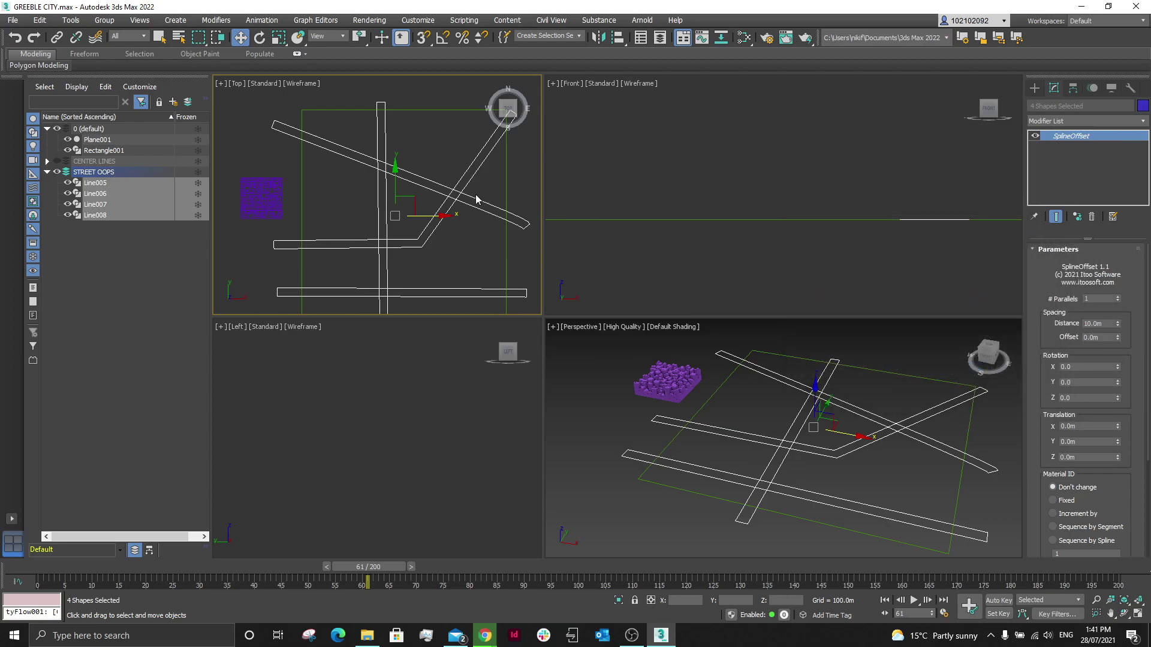
# Step: Hide the STREET OOPS layer, show CENTER LINES, and assign magenta as the object color of all four center lines
pyautogui.click(57, 172)
pyautogui.click(57, 161)
pyautogui.moveTo(477, 142); pyautogui.dragTo(410, 223)
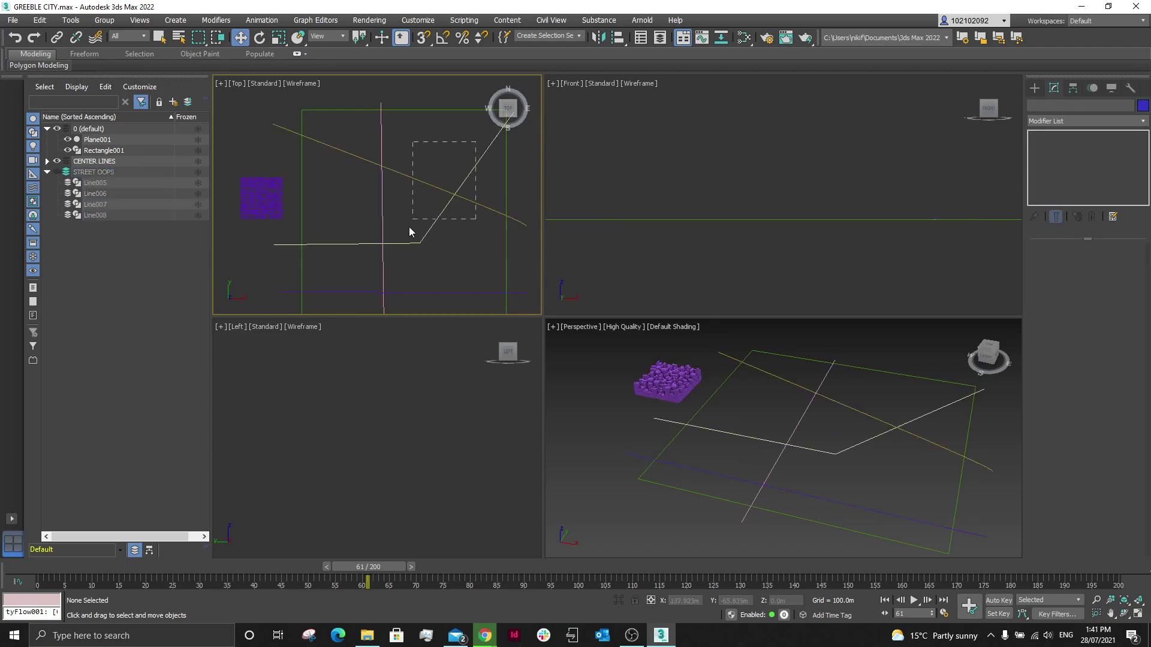
pyautogui.moveTo(355, 304); pyautogui.dragTo(355, 304)
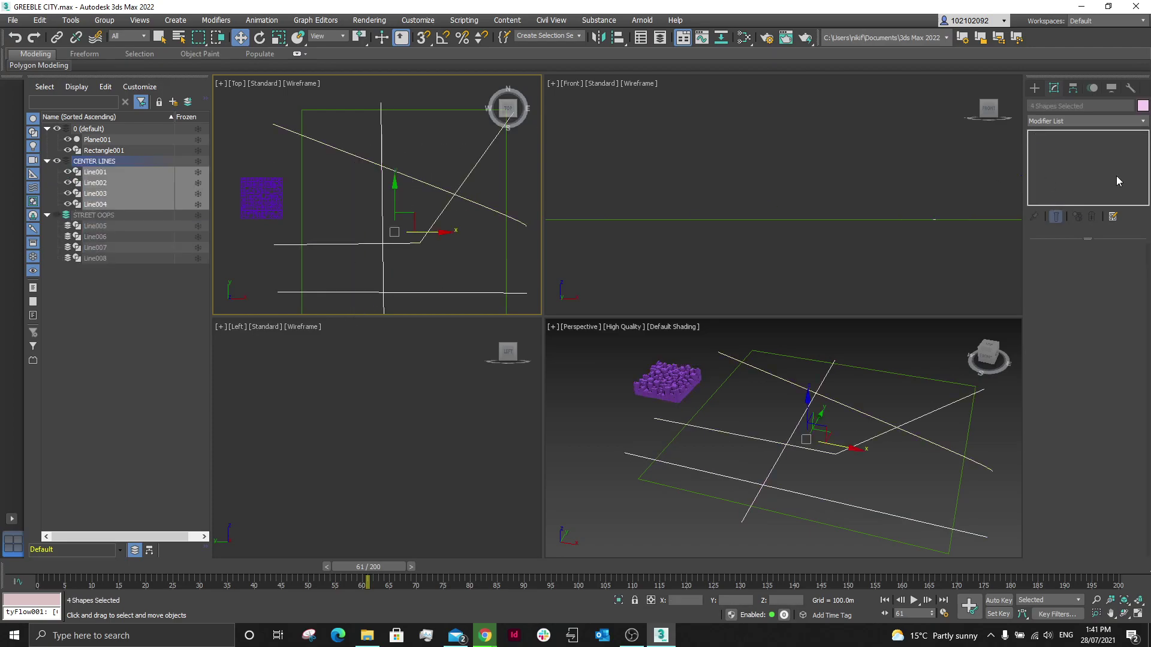
pyautogui.click(1142, 106)
pyautogui.click(1004, 295)
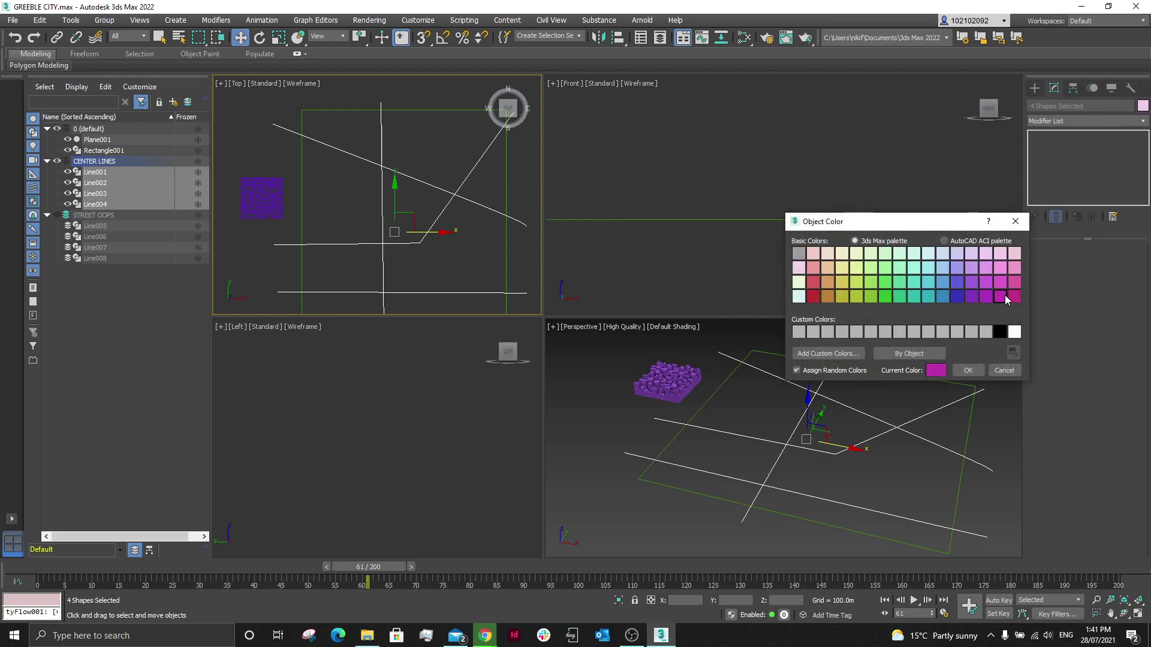
pyautogui.click(968, 370)
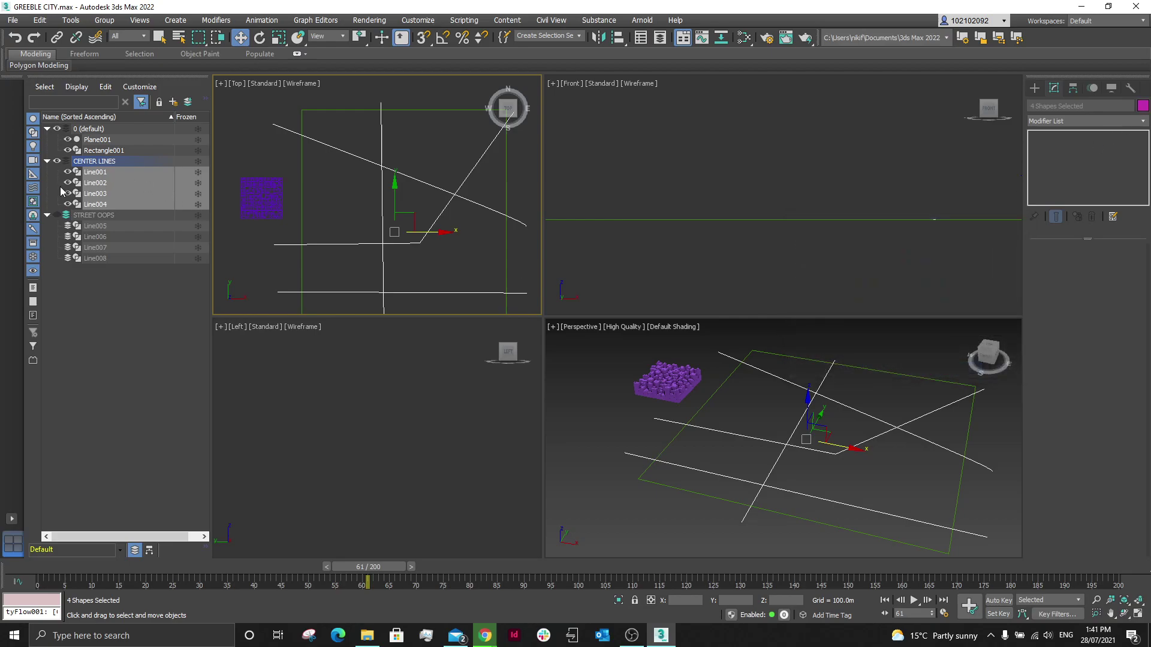
# Step: Show the STREET OOPS layer together with the center lines and clear the selection
pyautogui.click(57, 214)
pyautogui.click(237, 242)
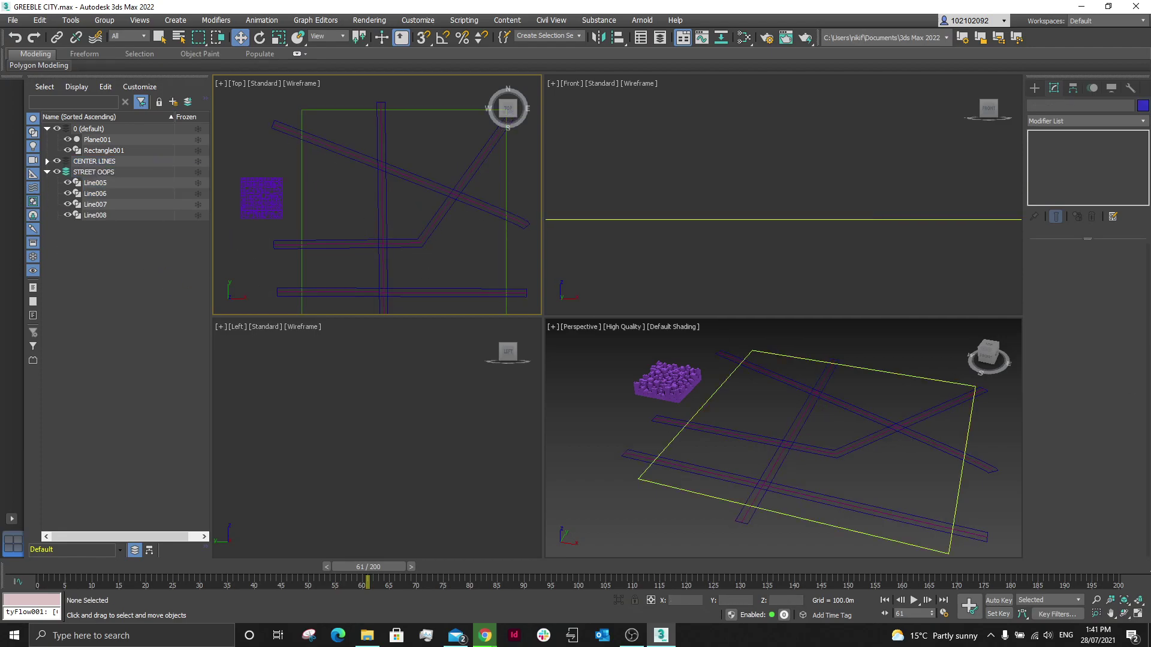
pyautogui.click(599, 527)
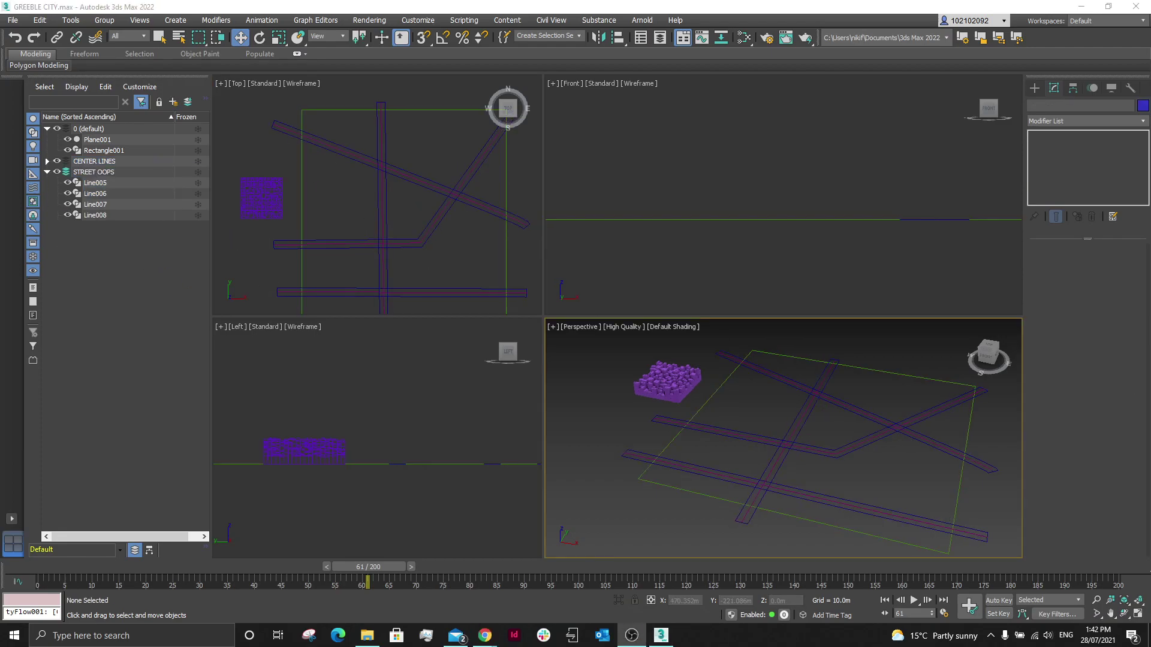
# Step: Hide the CENTER LINES layer and start a ShpBoolean compound shape on the 500 m base rectangle
pyautogui.click(57, 162)
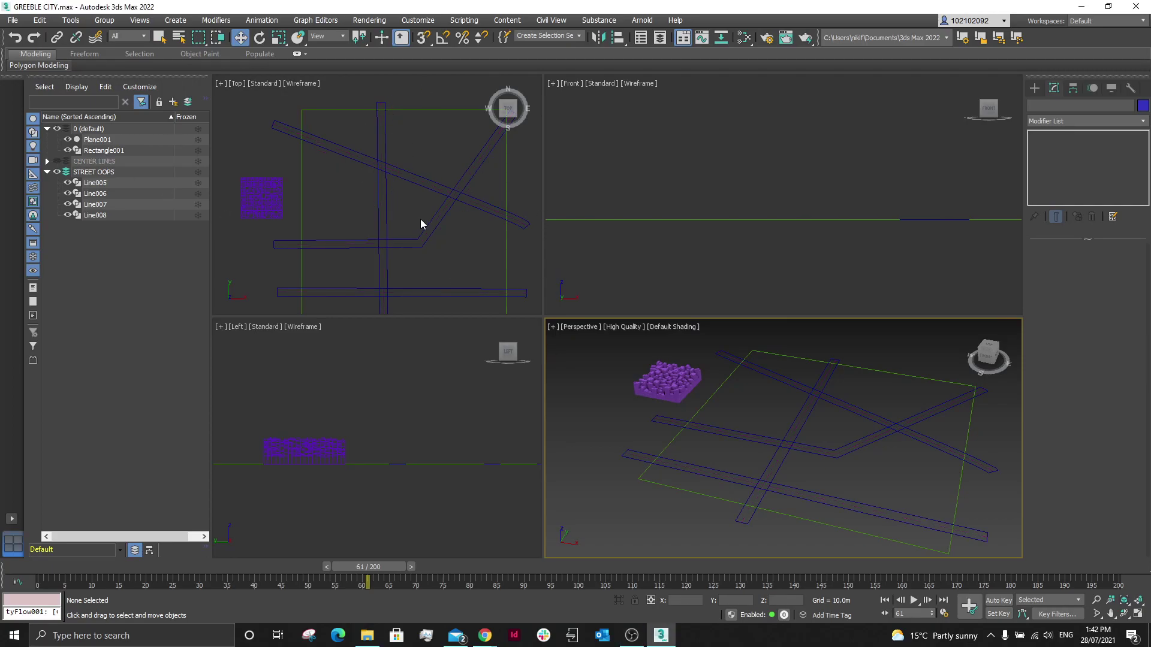
pyautogui.click(507, 174)
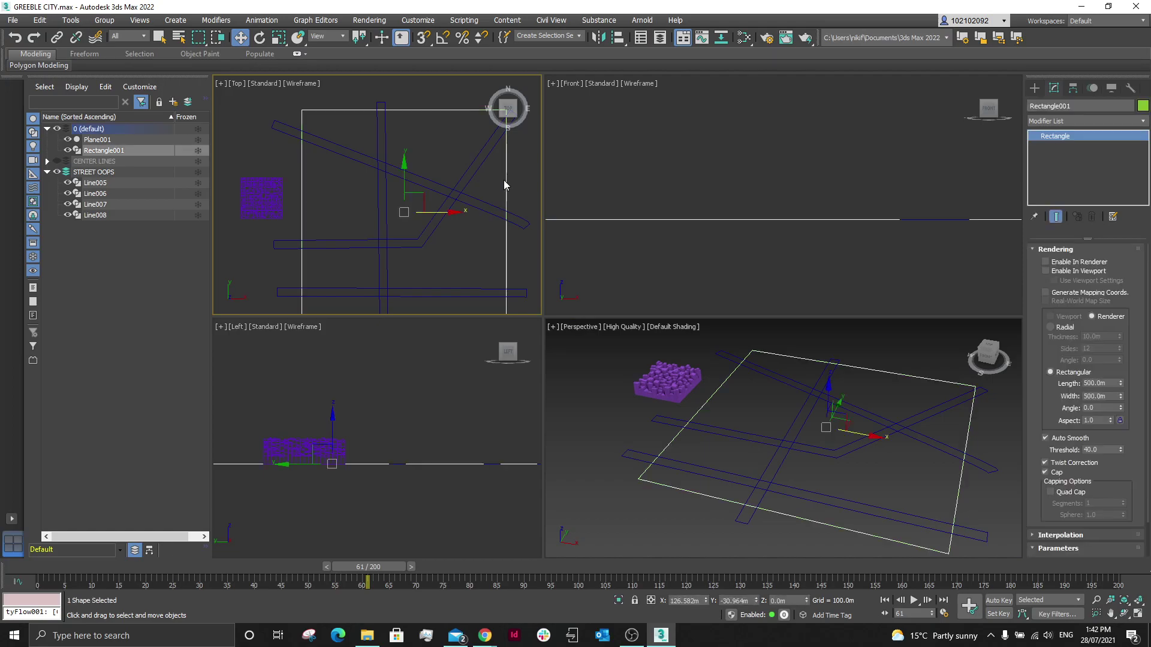
pyautogui.click(1034, 88)
pyautogui.click(1058, 123)
pyautogui.click(1050, 161)
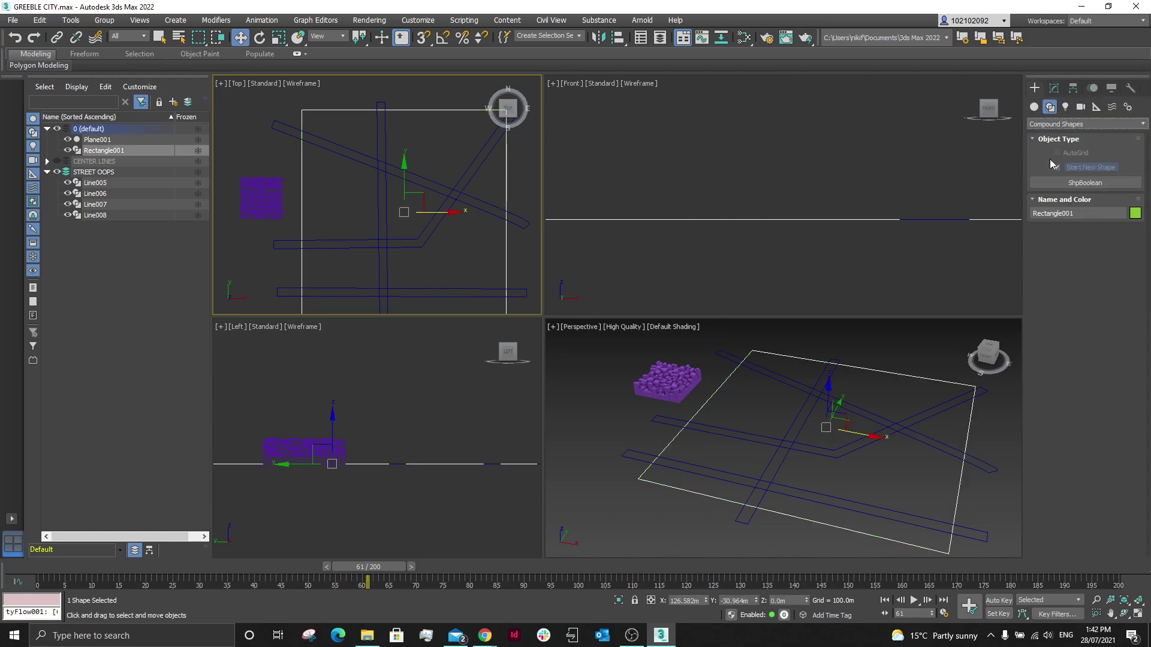
pyautogui.click(1059, 181)
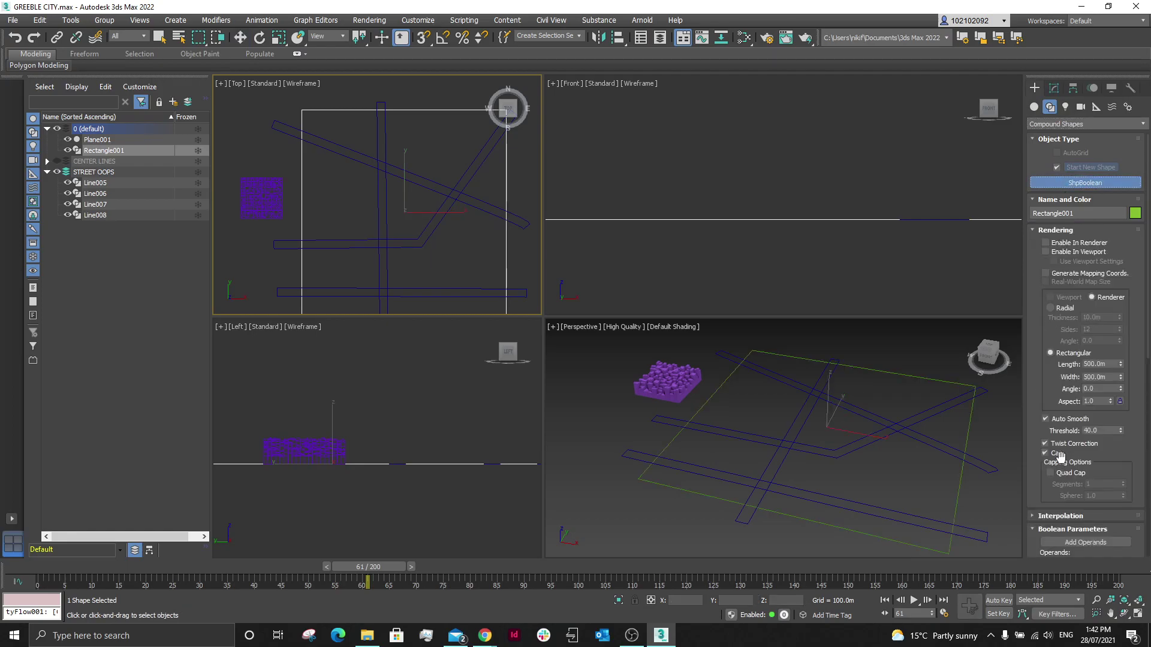
# Step: Set the boolean operation to Subtract and cut all four STREET OOPS outlines out of the base rectangle
pyautogui.scroll(-5, 1040, 374)
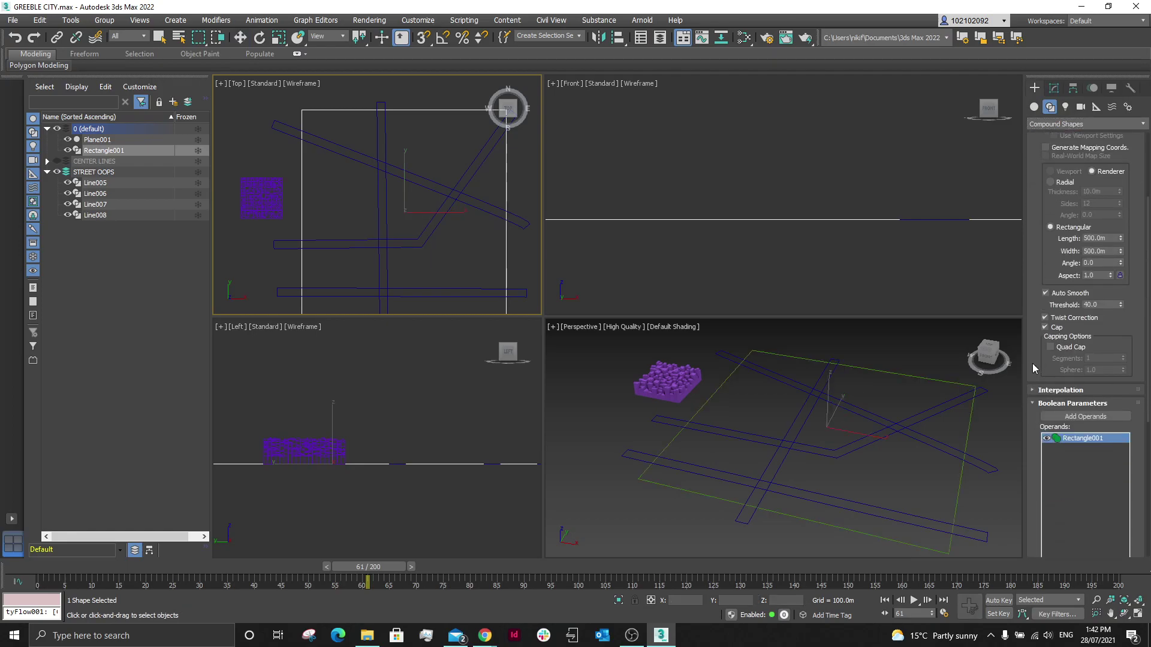
pyautogui.scroll(-2, 1032, 363)
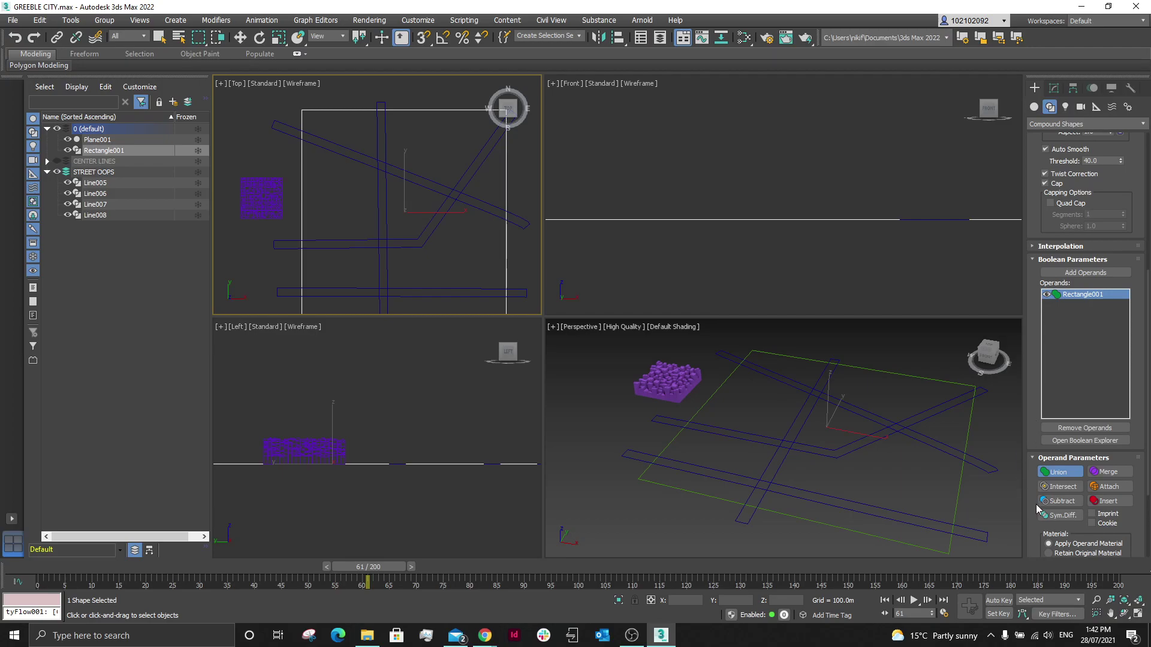
pyautogui.click(1042, 502)
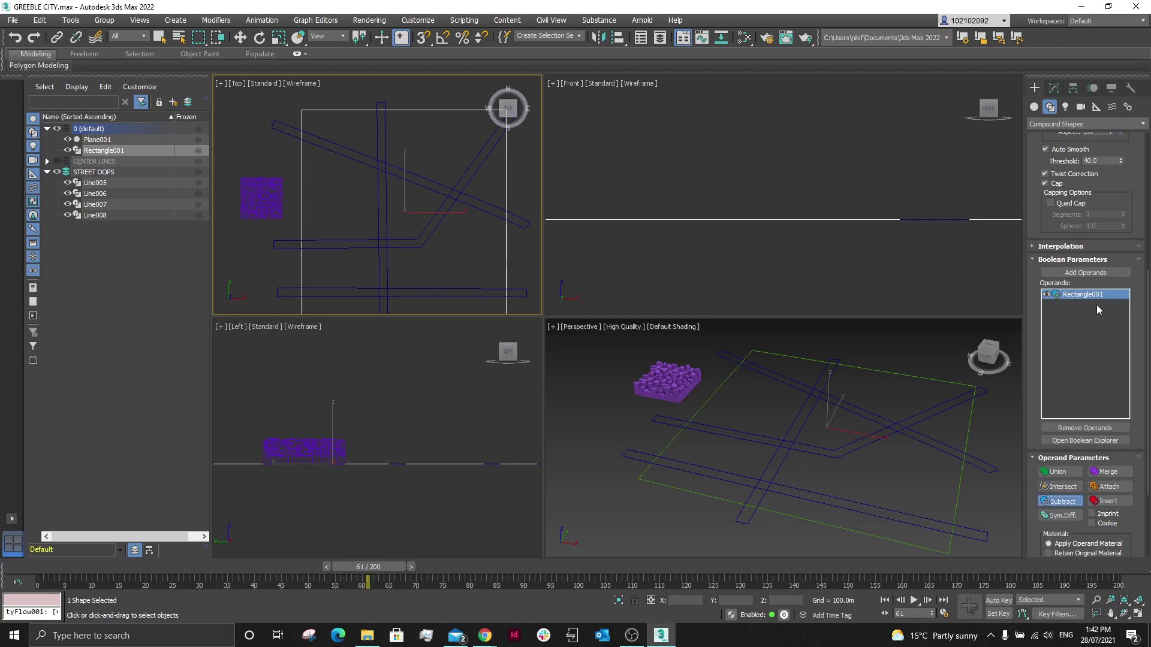
pyautogui.click(1085, 274)
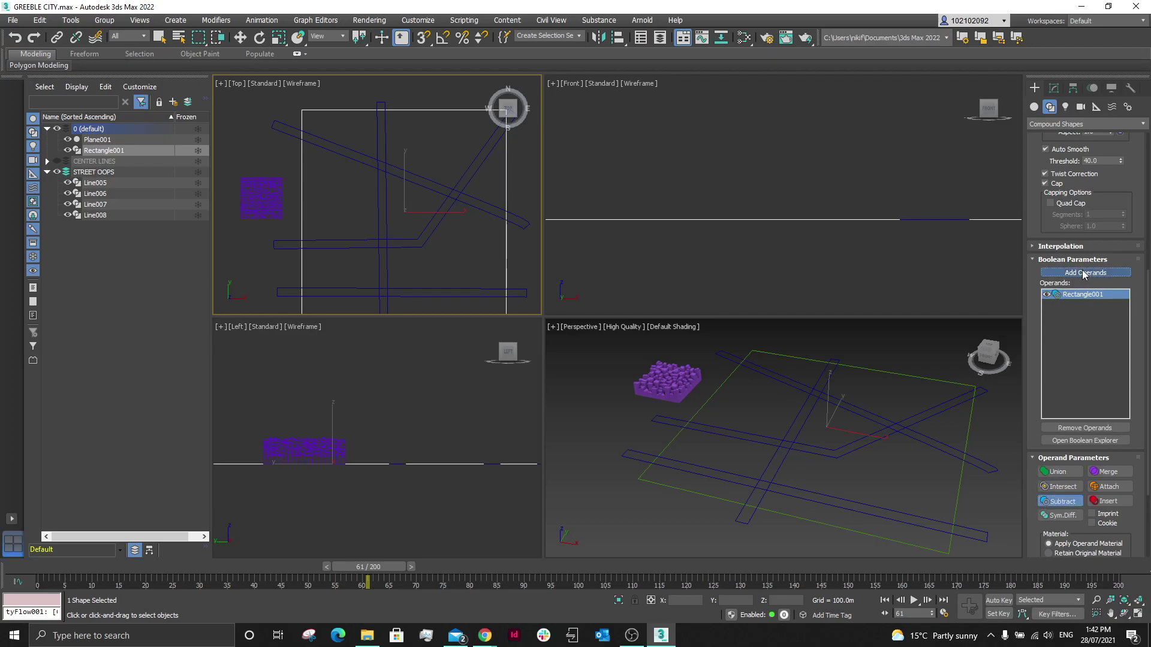
pyautogui.click(492, 209)
pyautogui.click(386, 165)
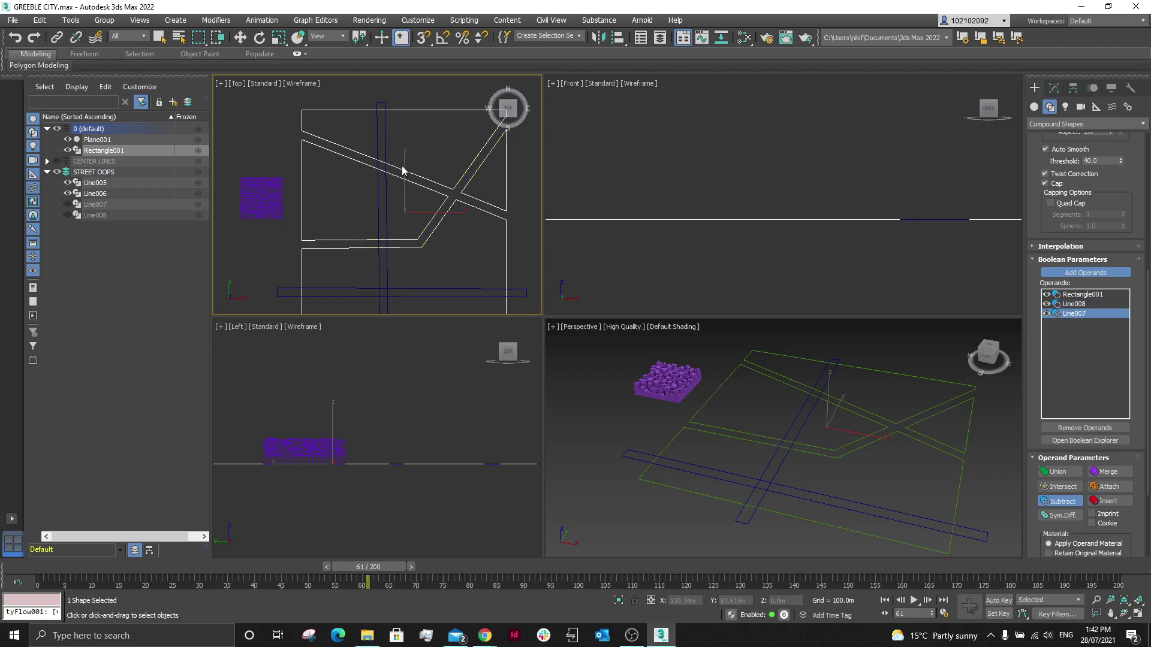
pyautogui.click(386, 144)
pyautogui.click(447, 293)
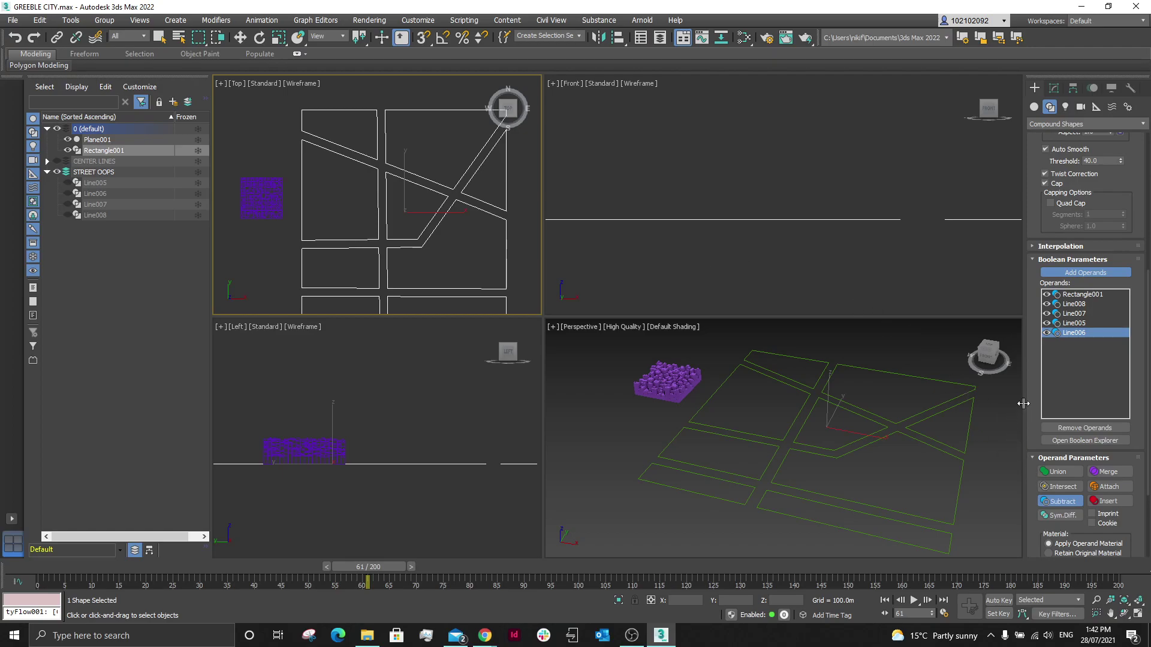
pyautogui.scroll(-5, 1031, 401)
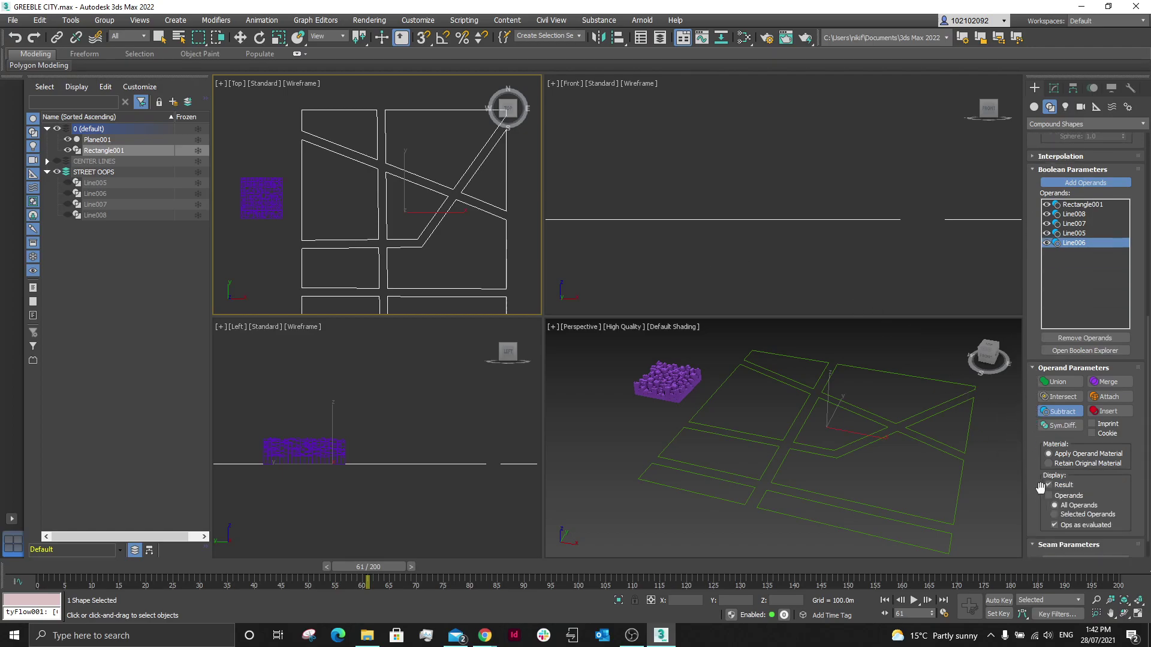
pyautogui.click(850, 251)
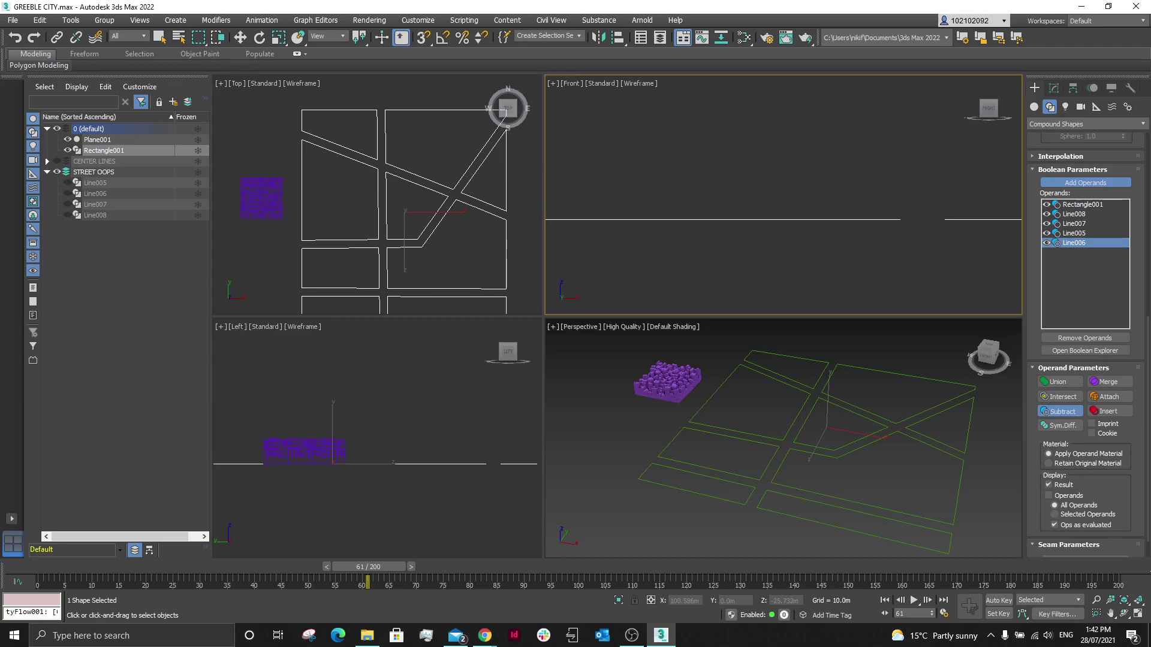
# Step: Try a Fillet seam of size 44.6 on the lower horizontal street operand, Line006
pyautogui.click(632, 635)
pyautogui.scroll(10, 790, 474)
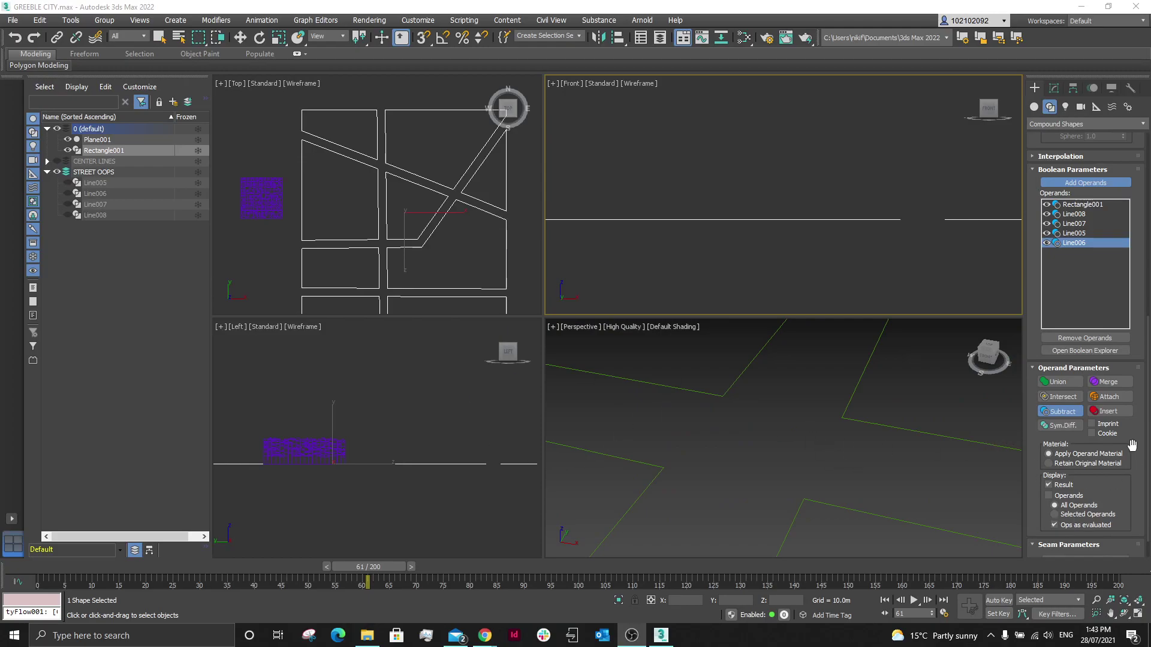
pyautogui.scroll(-1, 1131, 447)
pyautogui.click(1120, 531)
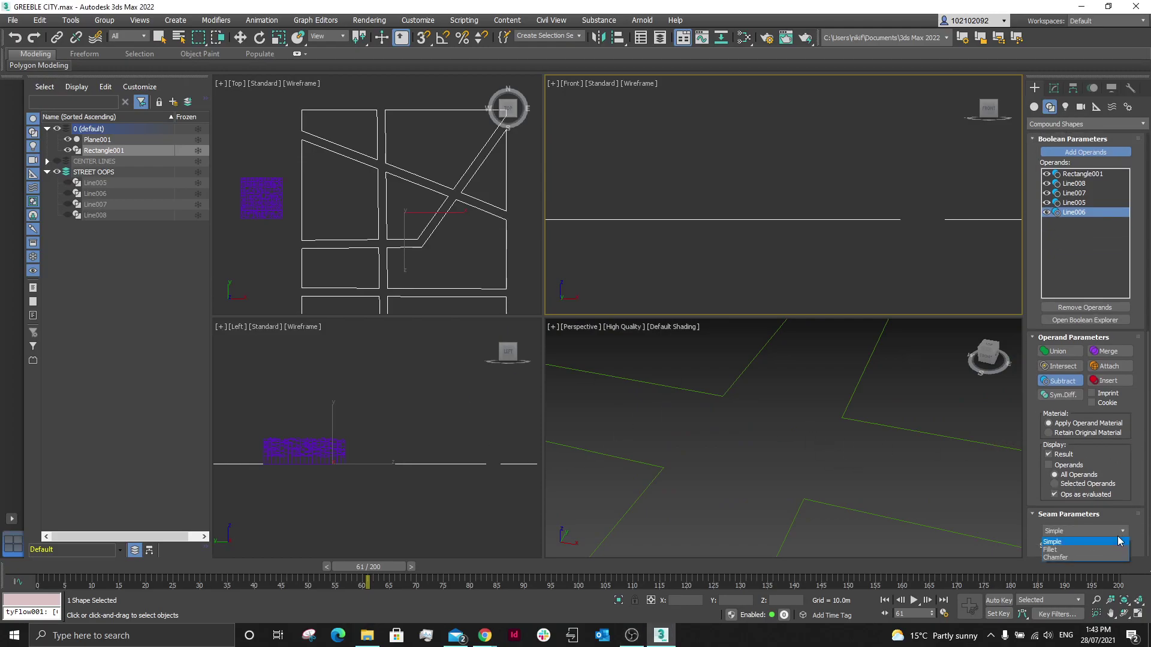
pyautogui.click(1110, 553)
pyautogui.moveTo(1126, 546); pyautogui.dragTo(1124, 300)
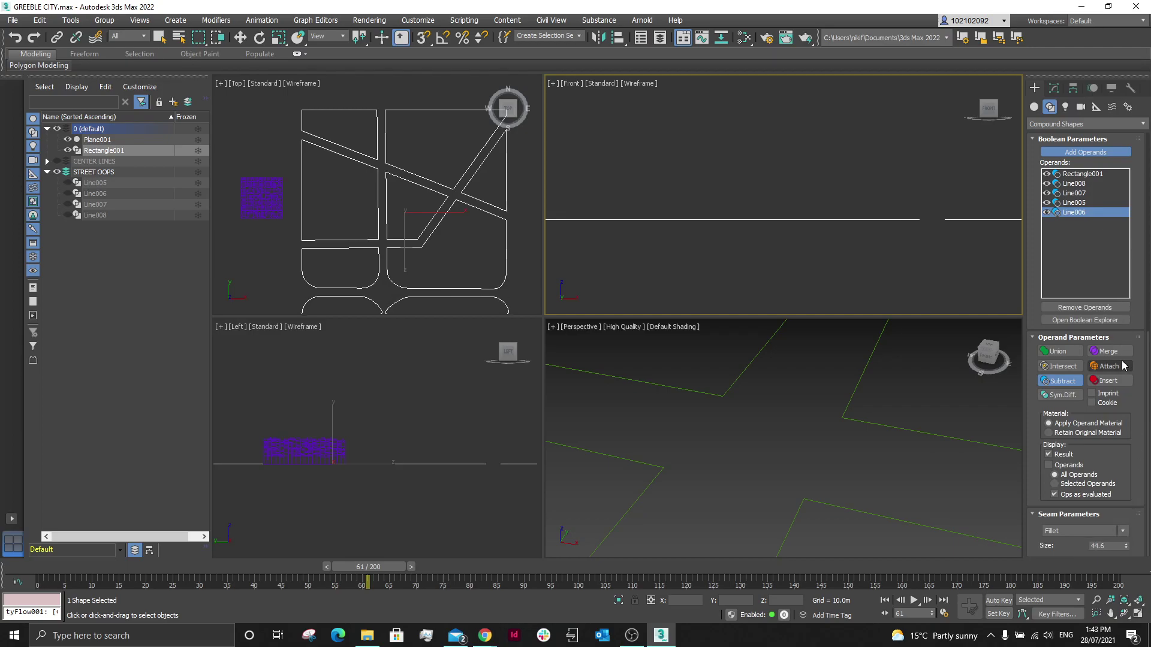
pyautogui.middleClick(899, 397)
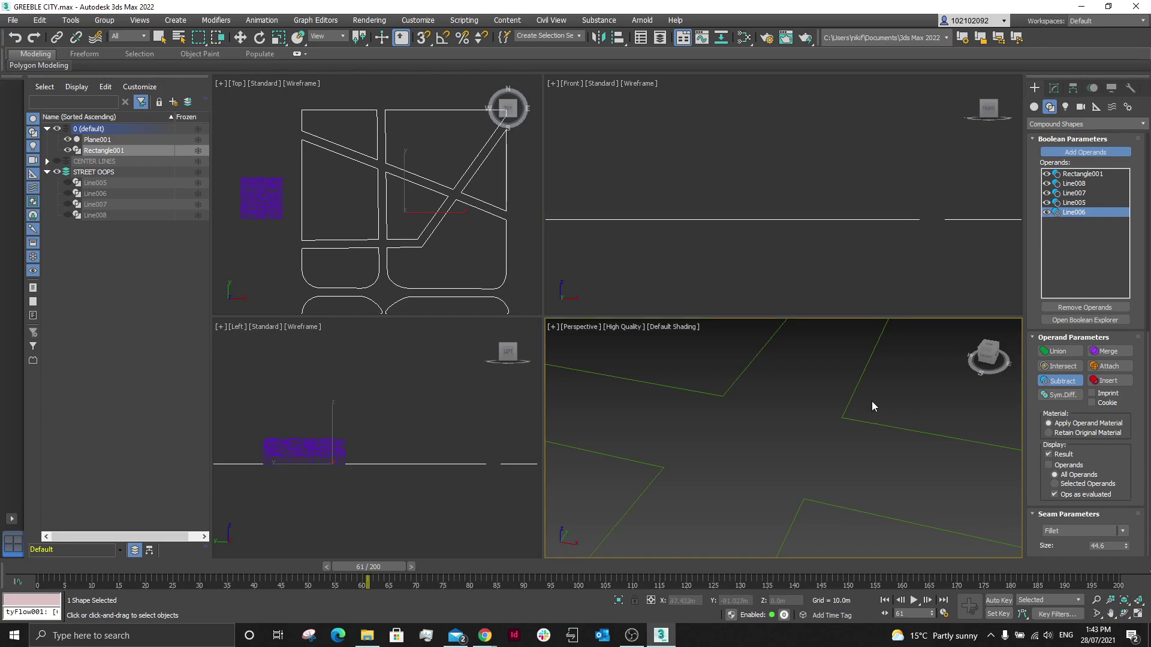
# Step: Select all four street operands and give them a Fillet seam with a size of 8.5
pyautogui.keyDown('shift'); pyautogui.click(1082, 184); pyautogui.keyUp('shift')
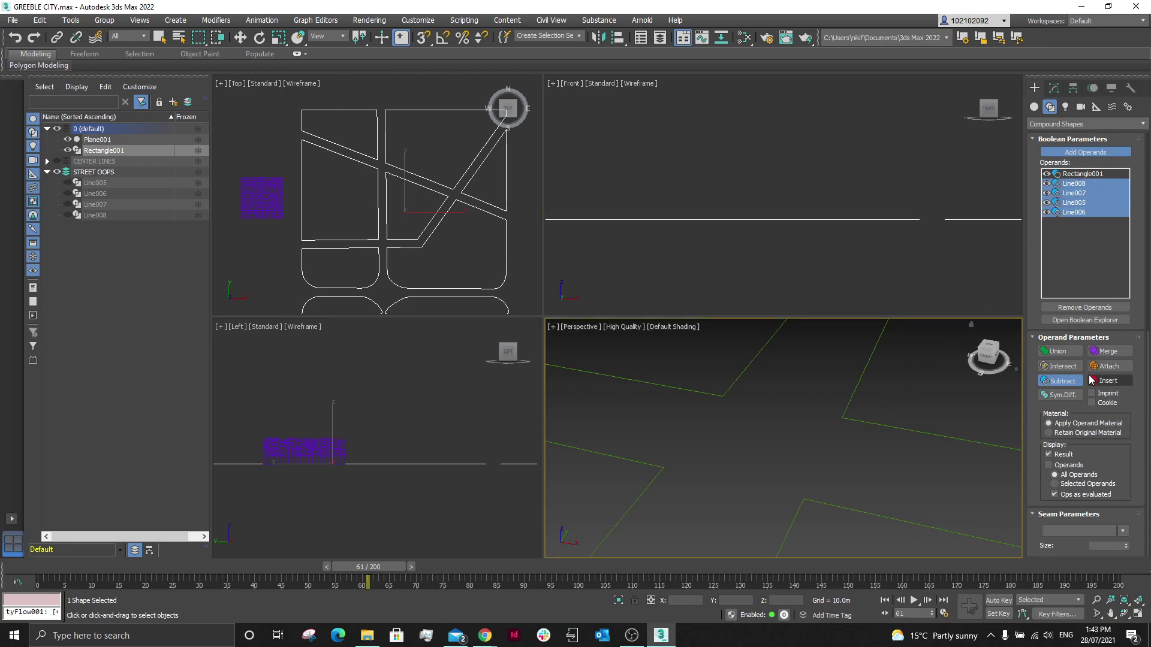
pyautogui.click(1121, 534)
pyautogui.click(1088, 548)
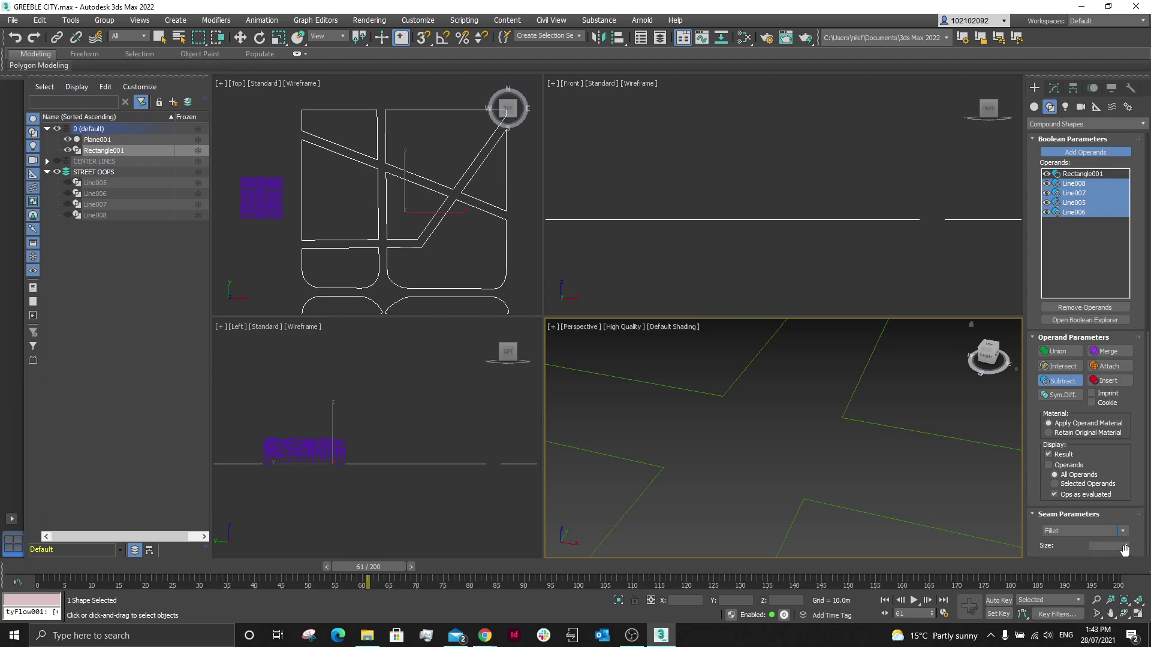
pyautogui.moveTo(1125, 550); pyautogui.dragTo(1087, 58)
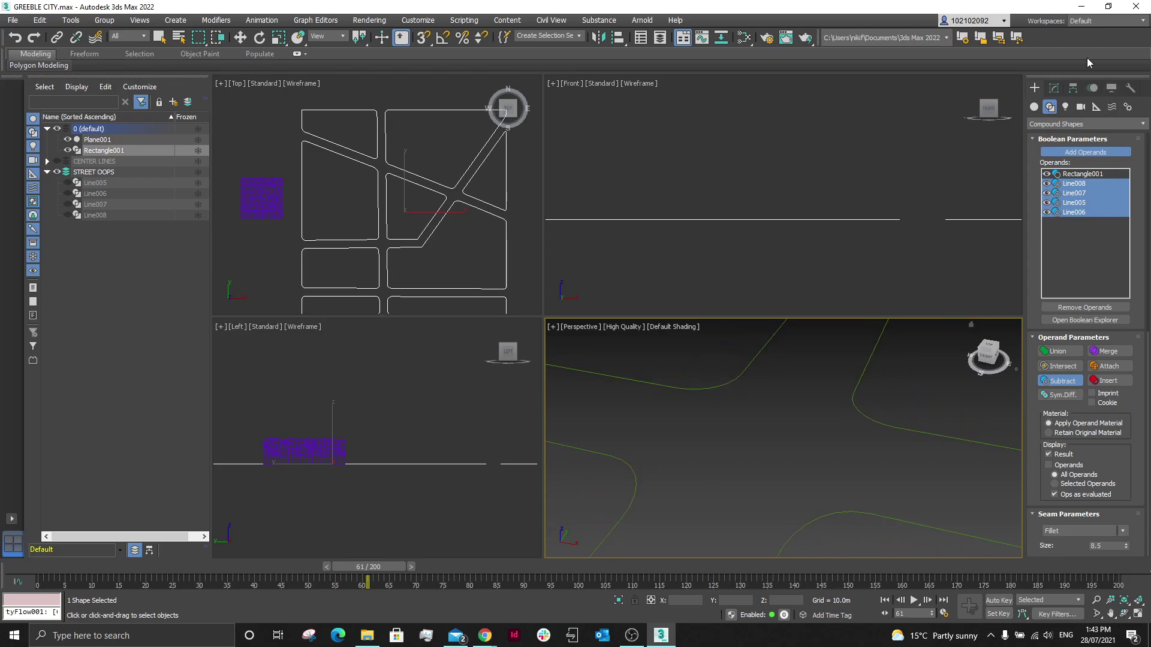
# Step: Try the Chamfer seam on the four street operands, return them to Fillet, and set the size to 10
pyautogui.click(1123, 531)
pyautogui.click(1102, 555)
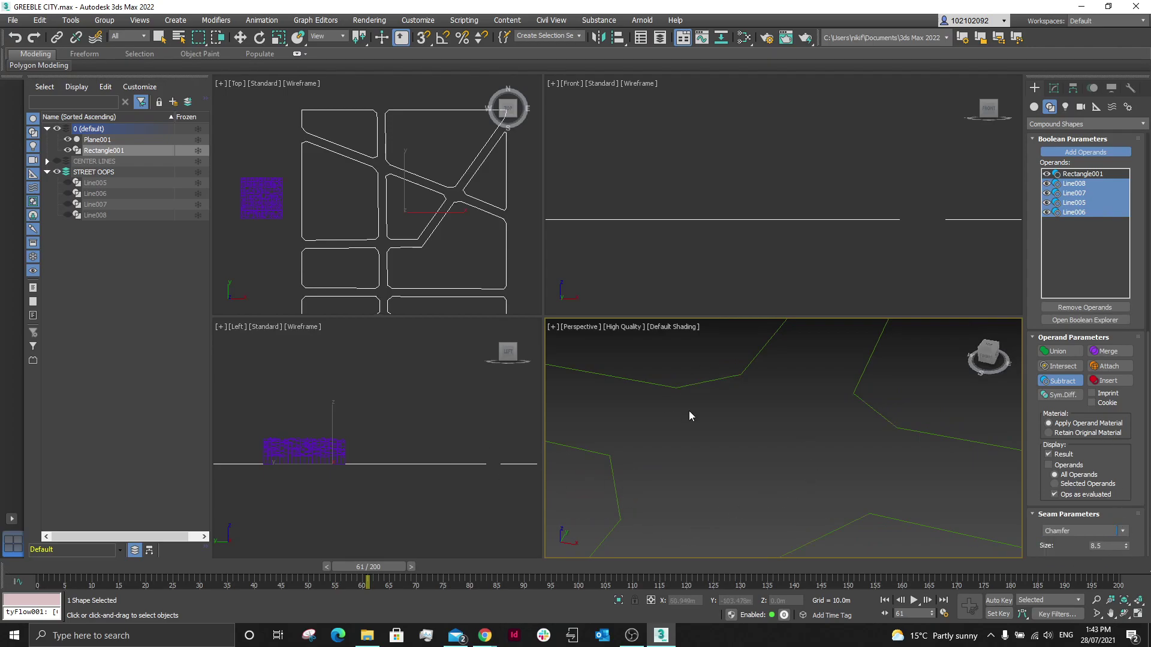
pyautogui.click(1123, 532)
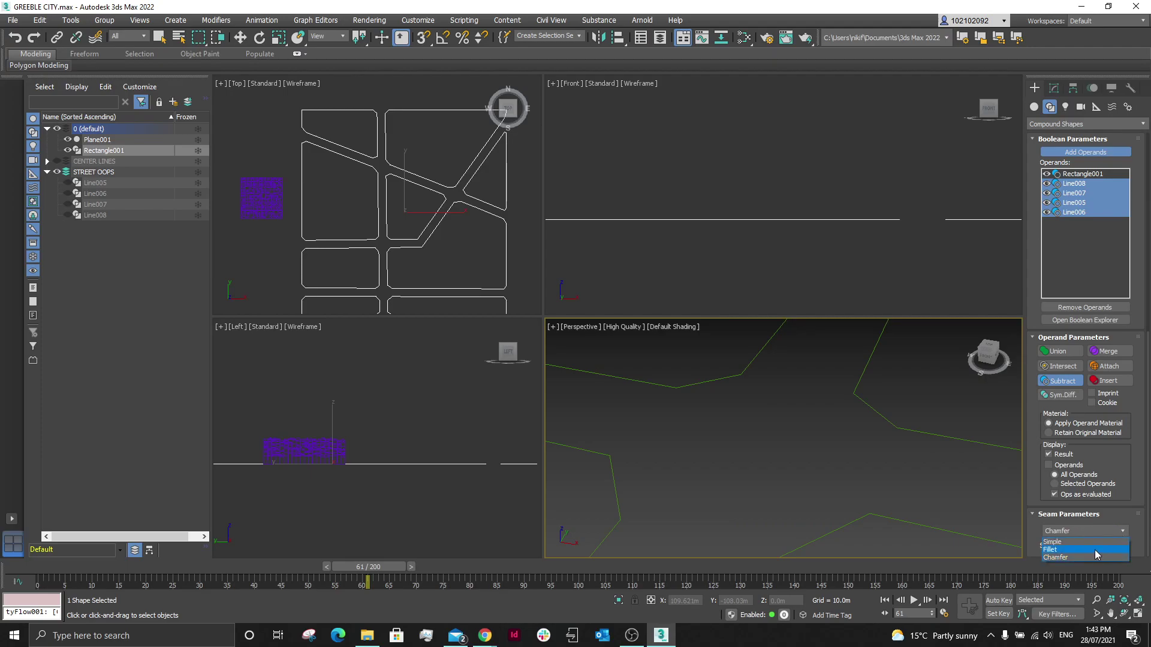
pyautogui.click(1094, 549)
pyautogui.moveTo(1125, 549); pyautogui.dragTo(1125, 534)
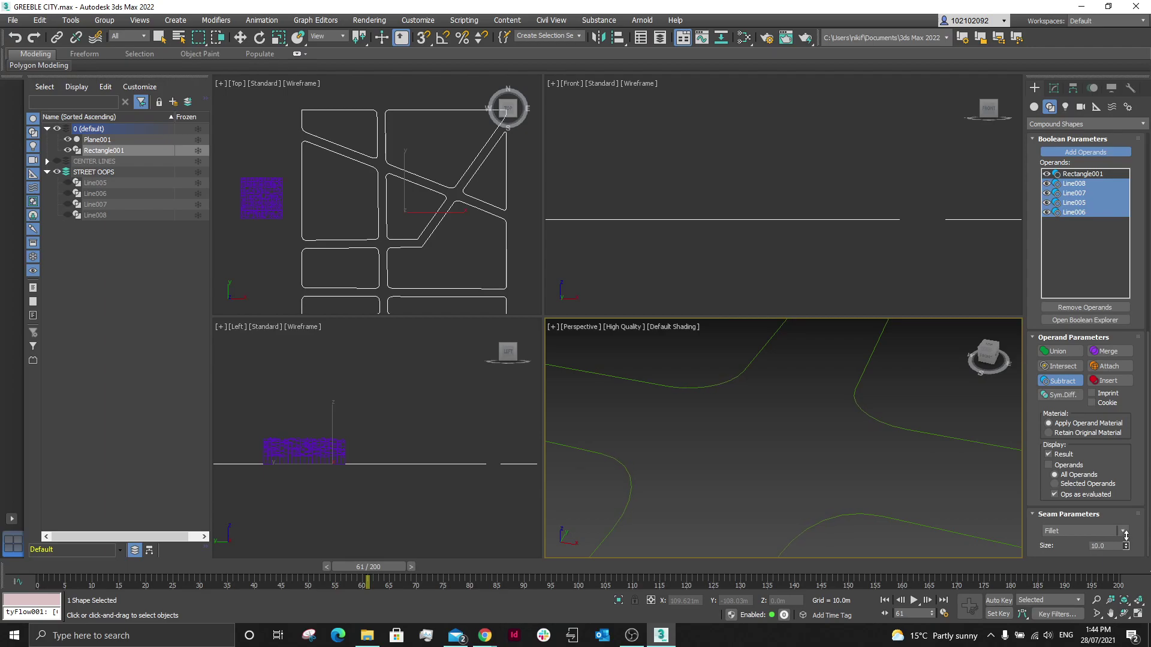
pyautogui.scroll(-6, 747, 423)
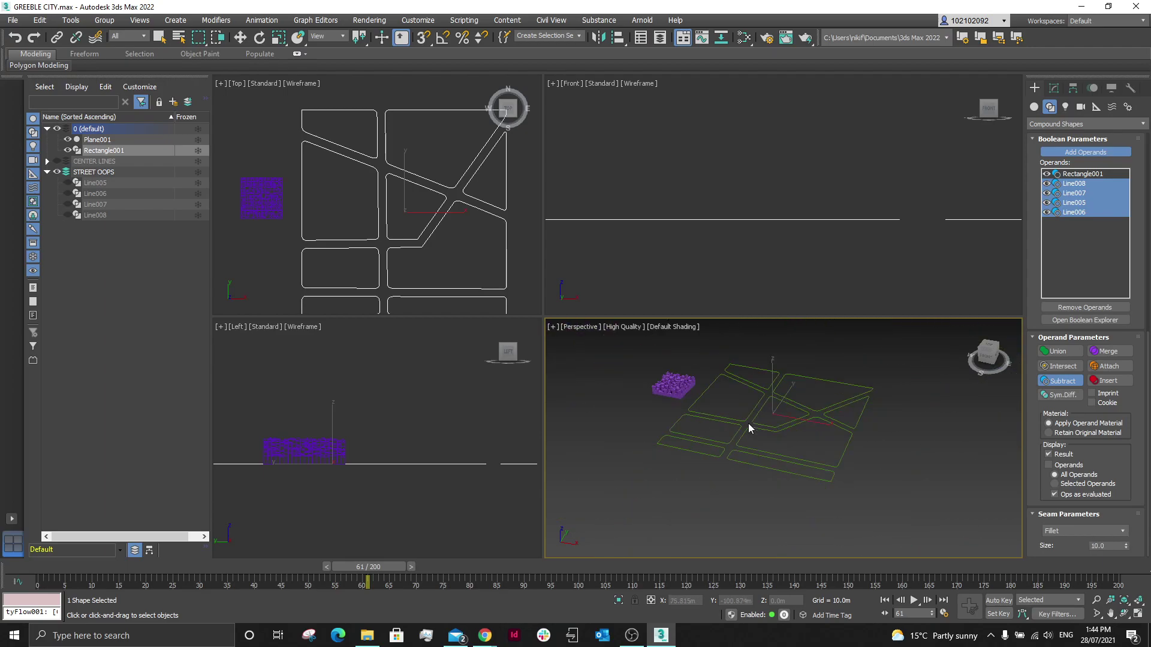
pyautogui.scroll(2, 749, 414)
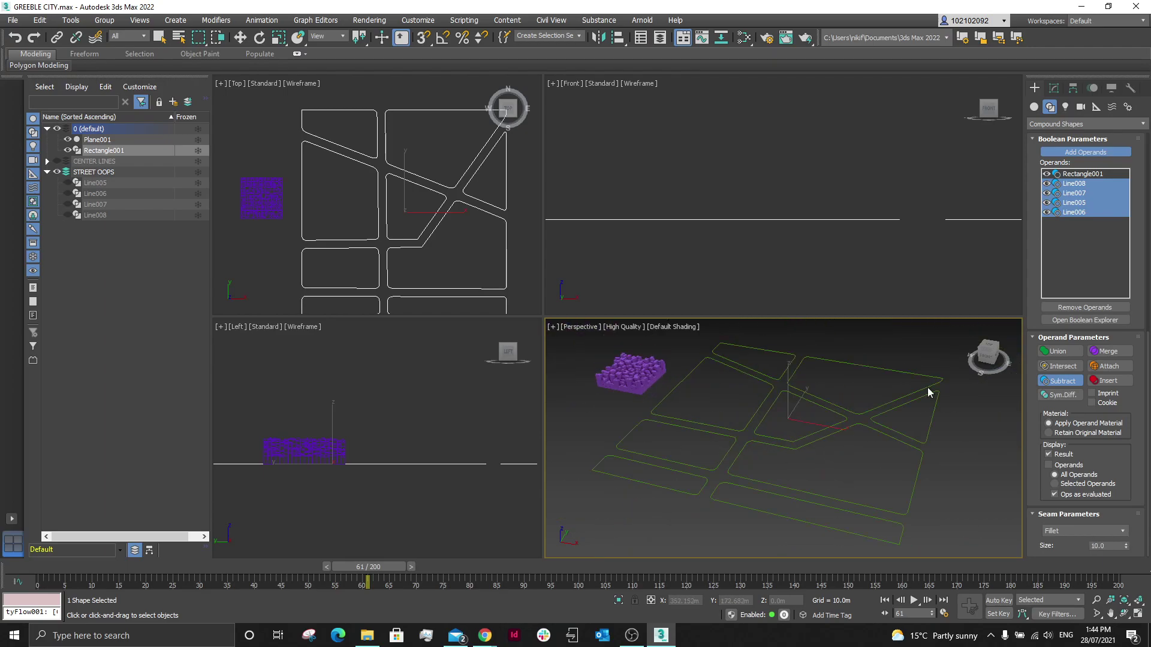
# Step: Set the seam type of only the vertical street operand, Line005, to Simple
pyautogui.click(1088, 220)
pyautogui.click(1081, 205)
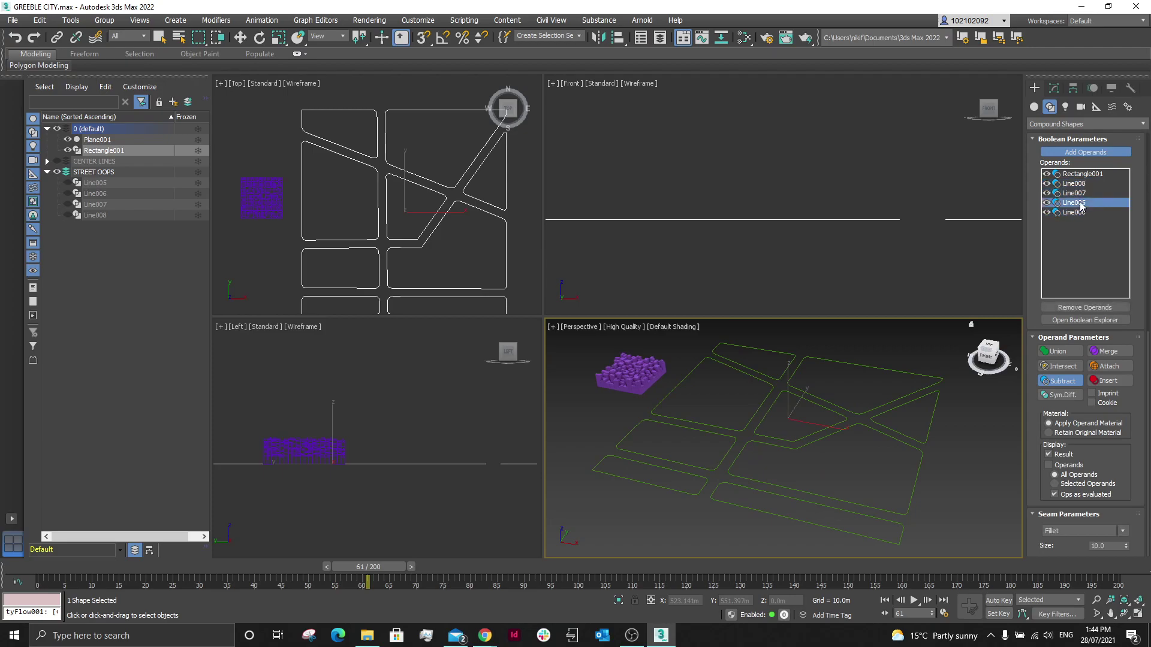
pyautogui.click(1122, 531)
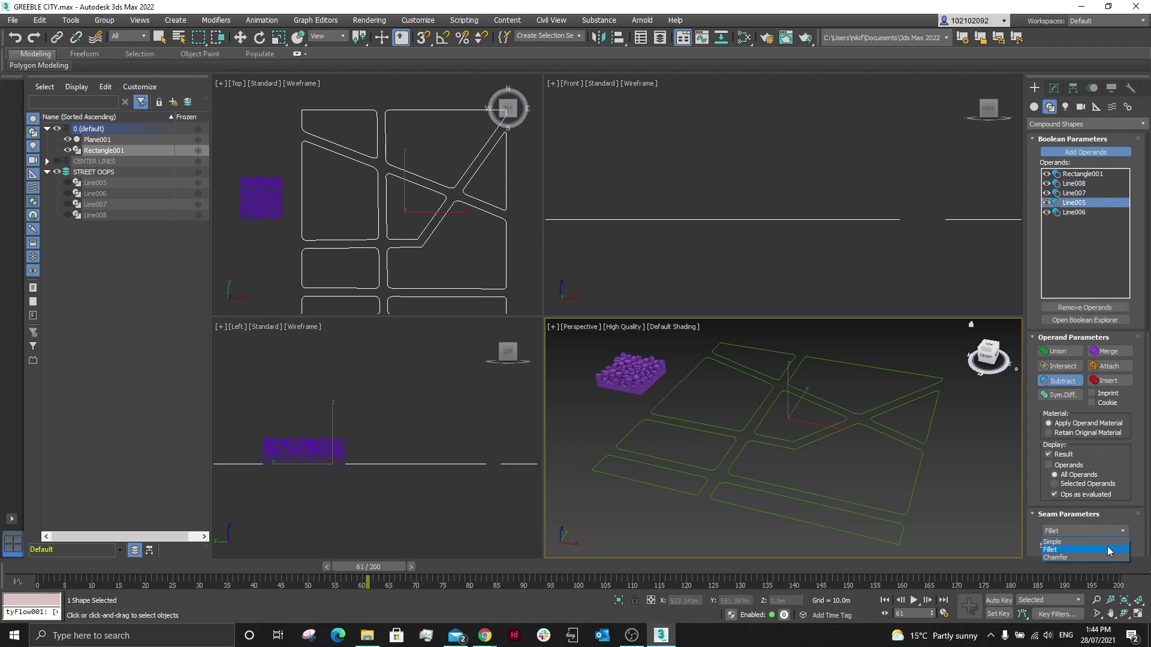
pyautogui.click(1100, 543)
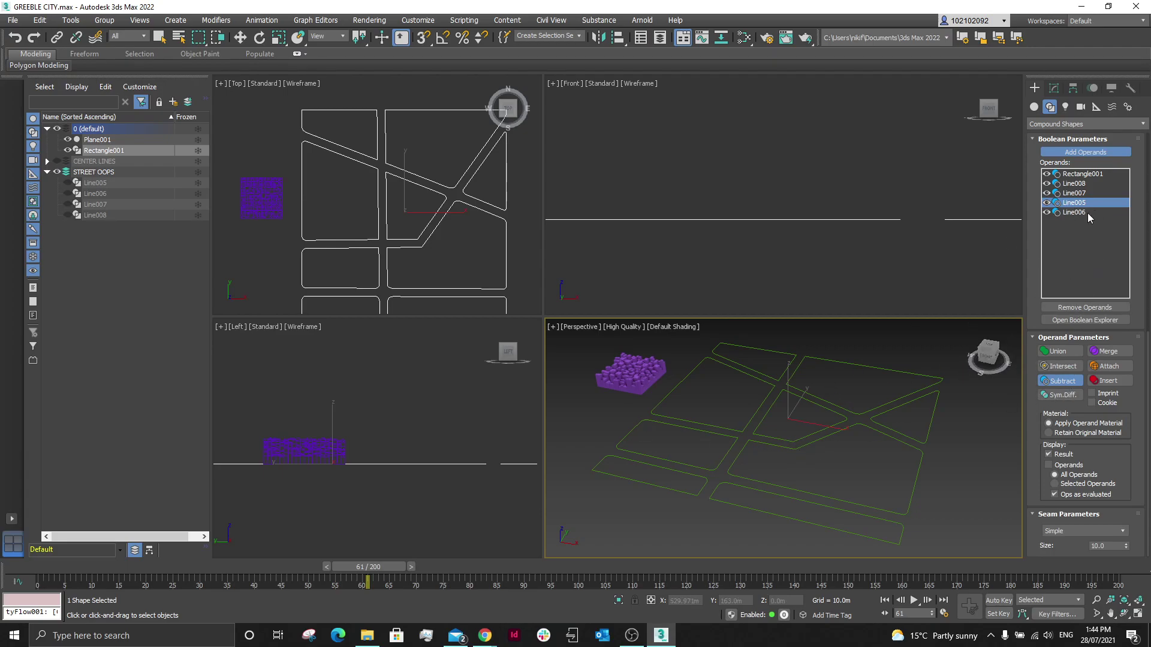
# Step: Set the seam type of the lower horizontal street operand, Line006, to Simple and inspect the street corners
pyautogui.click(1047, 213)
pyautogui.click(1085, 531)
pyautogui.click(1059, 540)
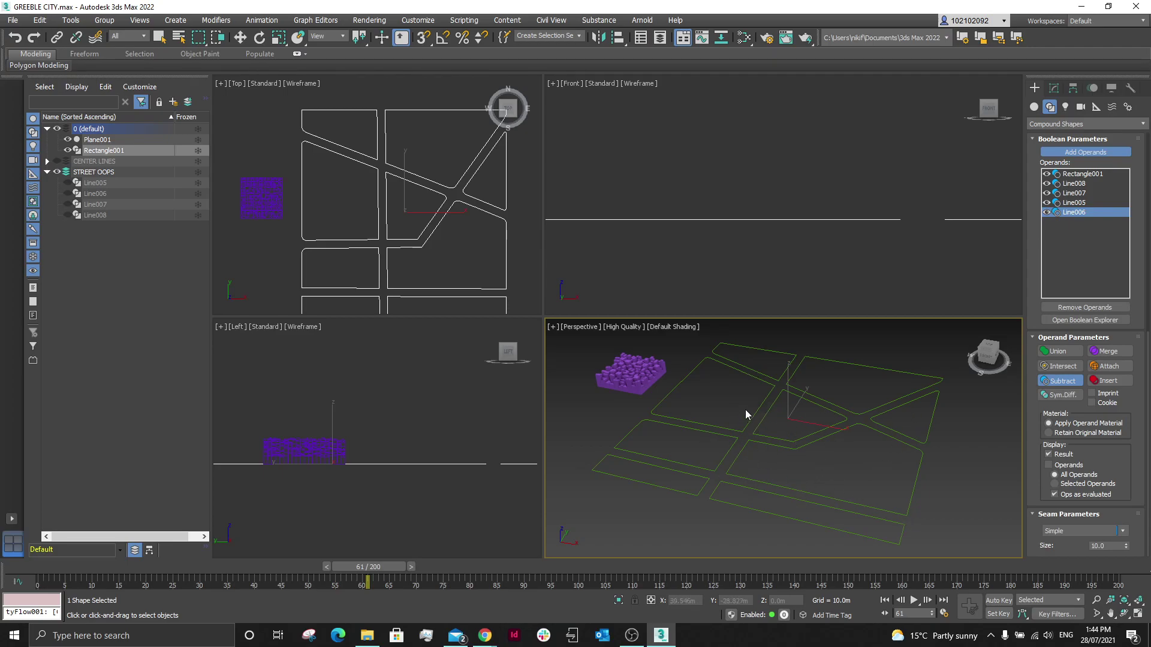
pyautogui.scroll(3, 870, 412)
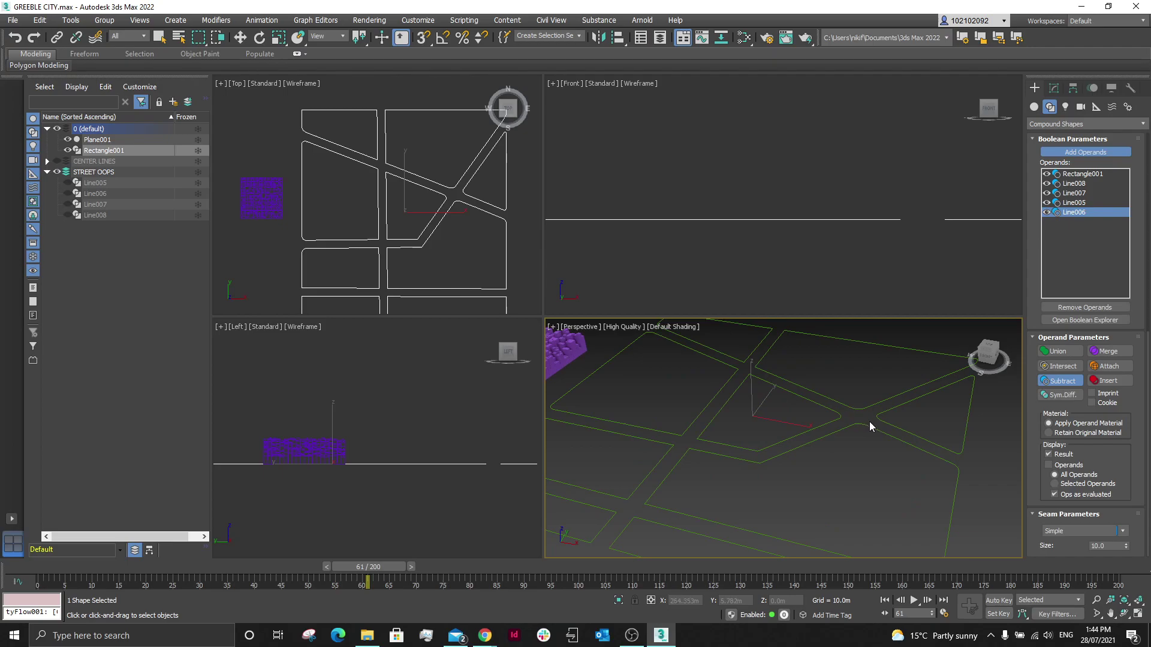
pyautogui.scroll(-3, 856, 431)
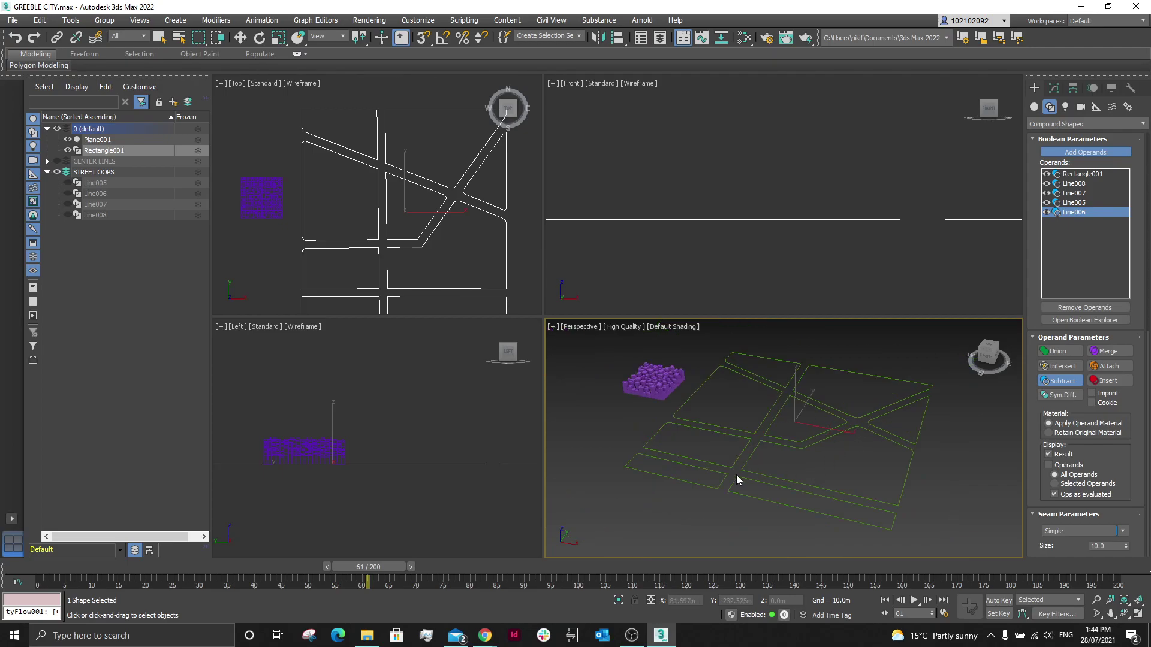
# Step: Set the seam type of the lower horizontal street operand, Line006, to Chamfer
pyautogui.click(1117, 535)
pyautogui.click(1094, 556)
pyautogui.scroll(2, 766, 503)
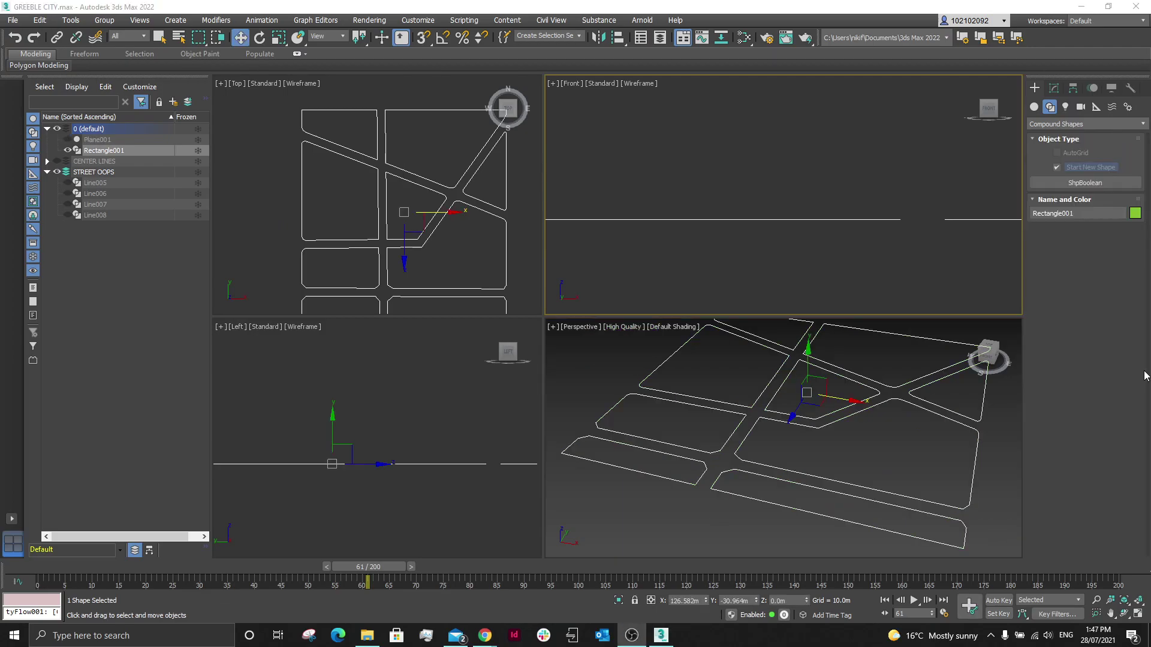
# Step: Rename the boolean shape Rectangle001 as BASE
pyautogui.click(121, 151)
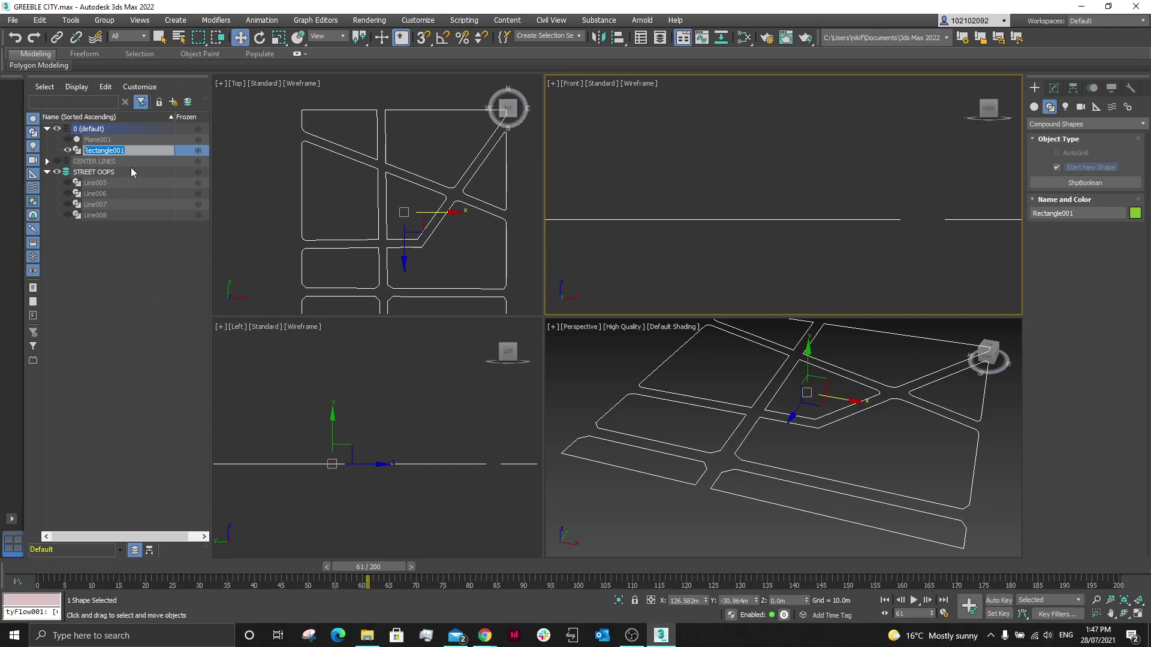
pyautogui.write('BASE')
pyautogui.press('Return')
# Step: Clone the BASE shape as a reference named BUILDINGS
pyautogui.click(42, 21)
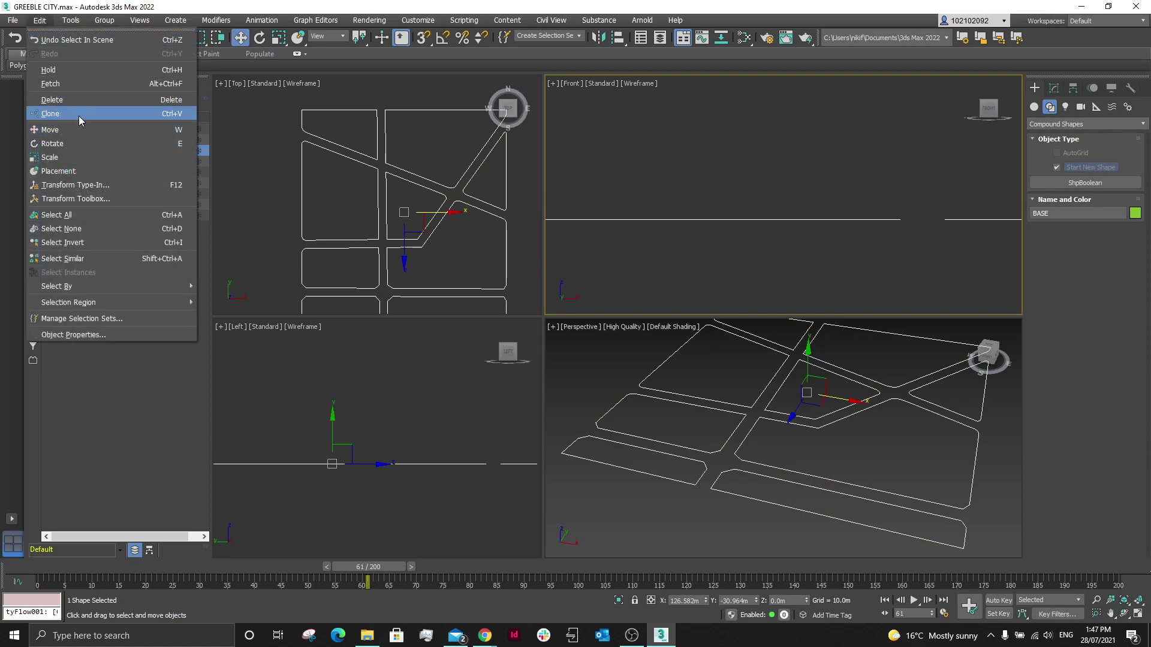
pyautogui.click(78, 114)
pyautogui.doubleClick(560, 341)
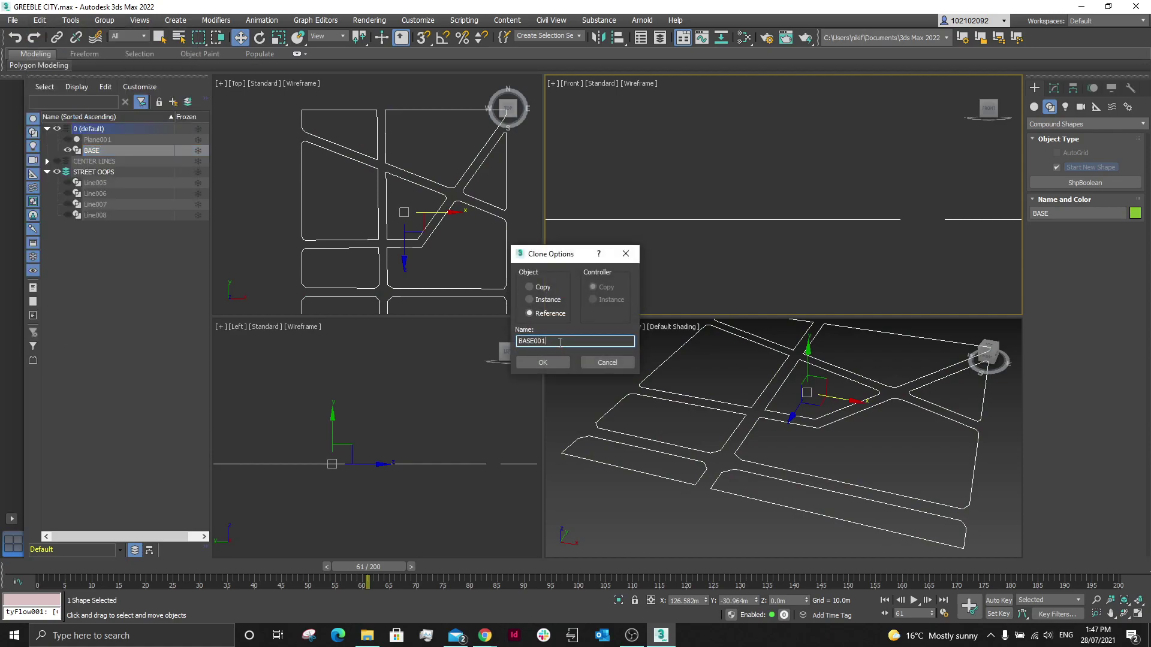
pyautogui.write('BUILDINGS')
pyautogui.press('Return')
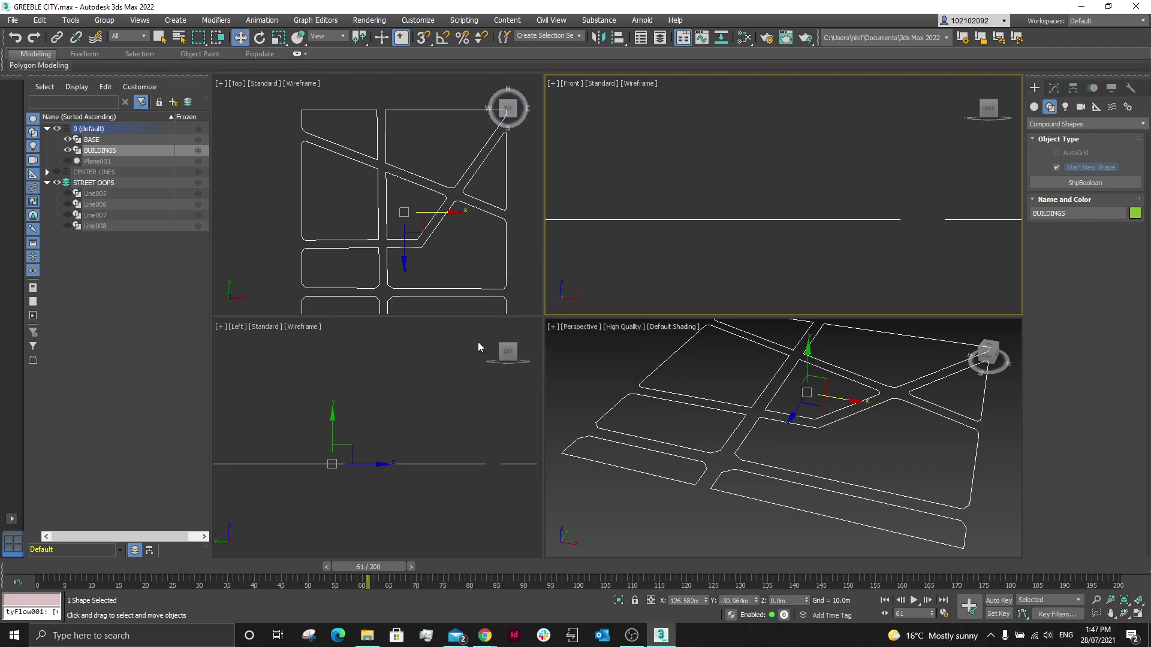
# Step: Hide the BASE shape so only the selected BUILDINGS clone is displayed
pyautogui.click(1054, 88)
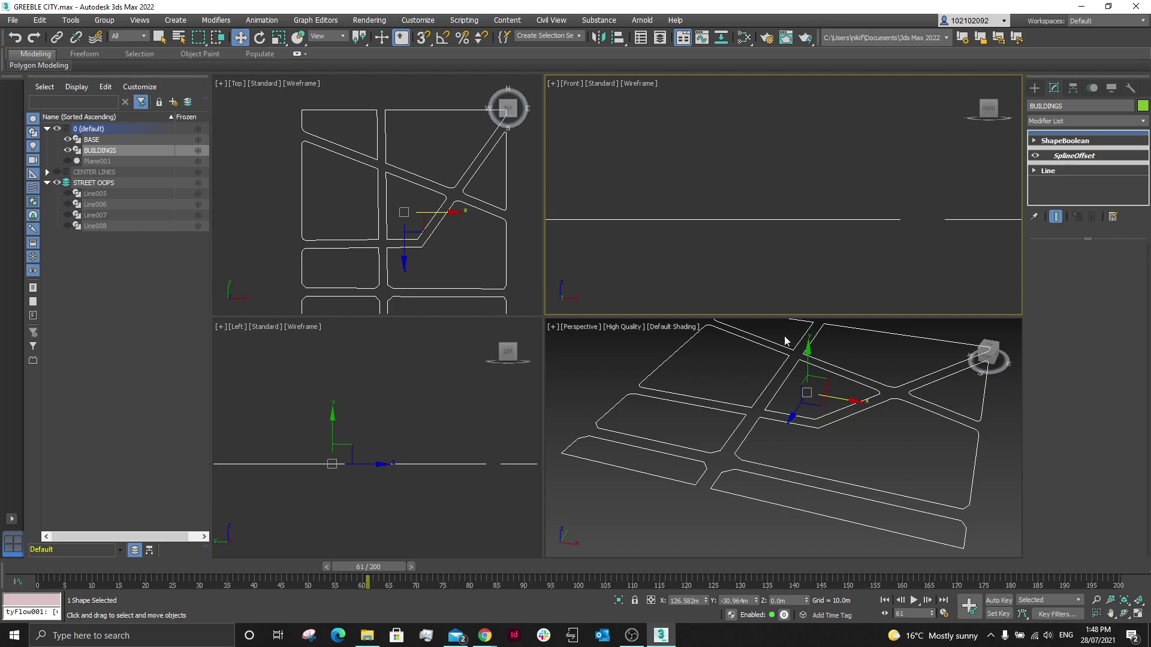
pyautogui.hotkey('alt', 'Tab')
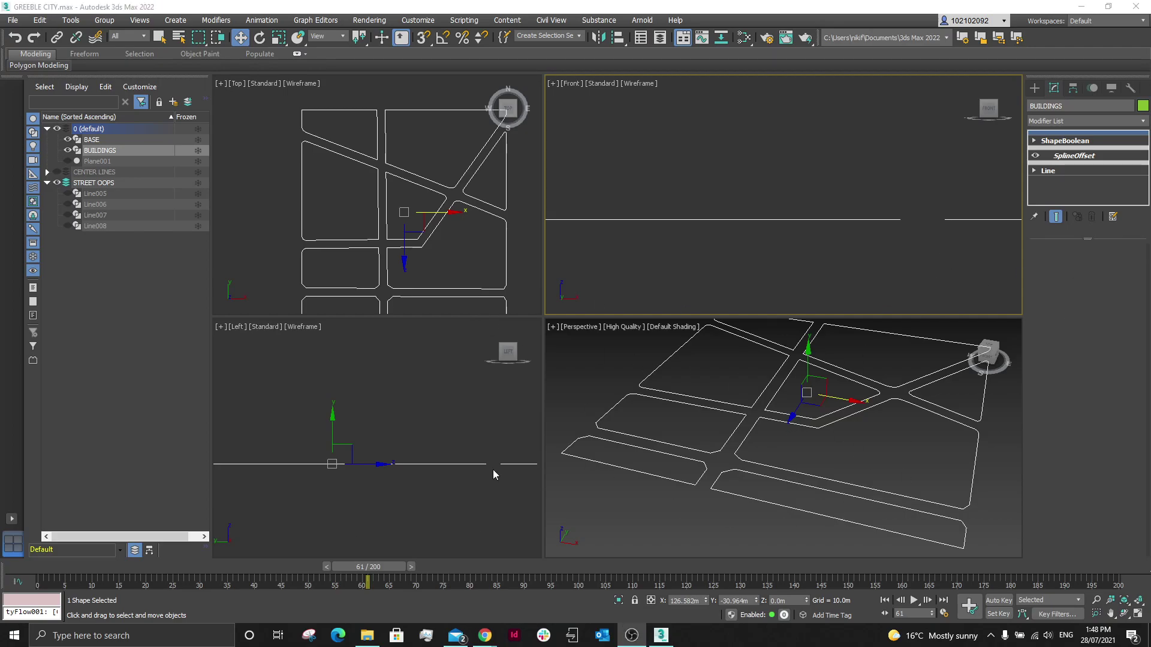
pyautogui.click(63, 139)
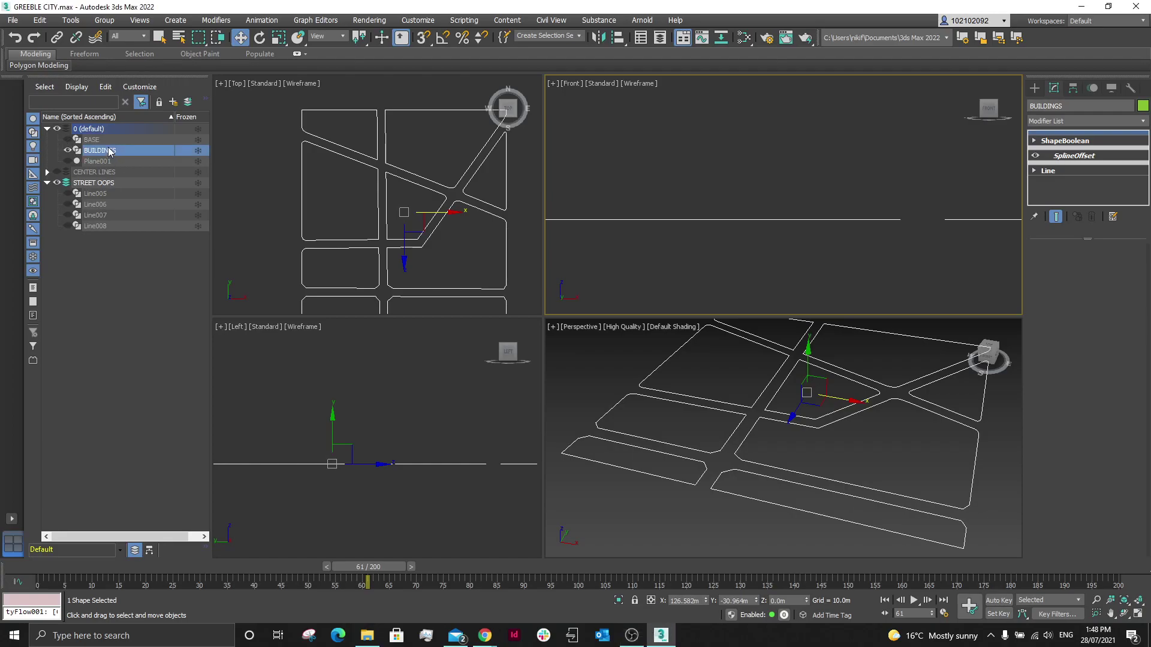
pyautogui.press('F2')
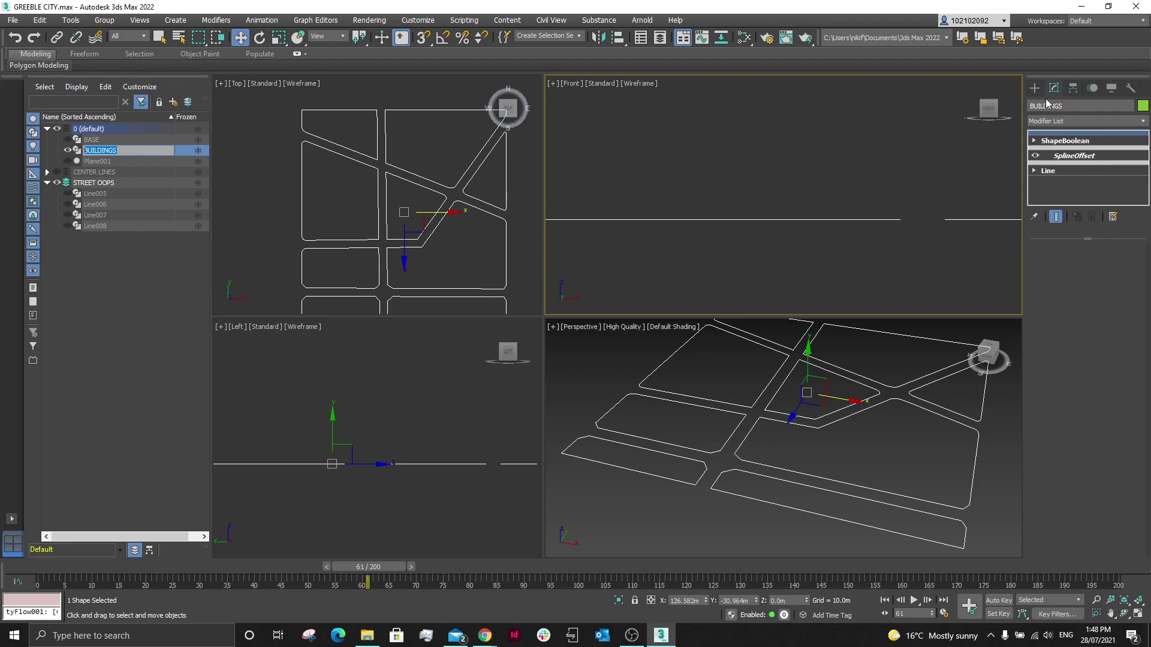
# Step: Apply a Quadify Mesh modifier to BUILDINGS and set its quad size to 5%
pyautogui.click(1070, 121)
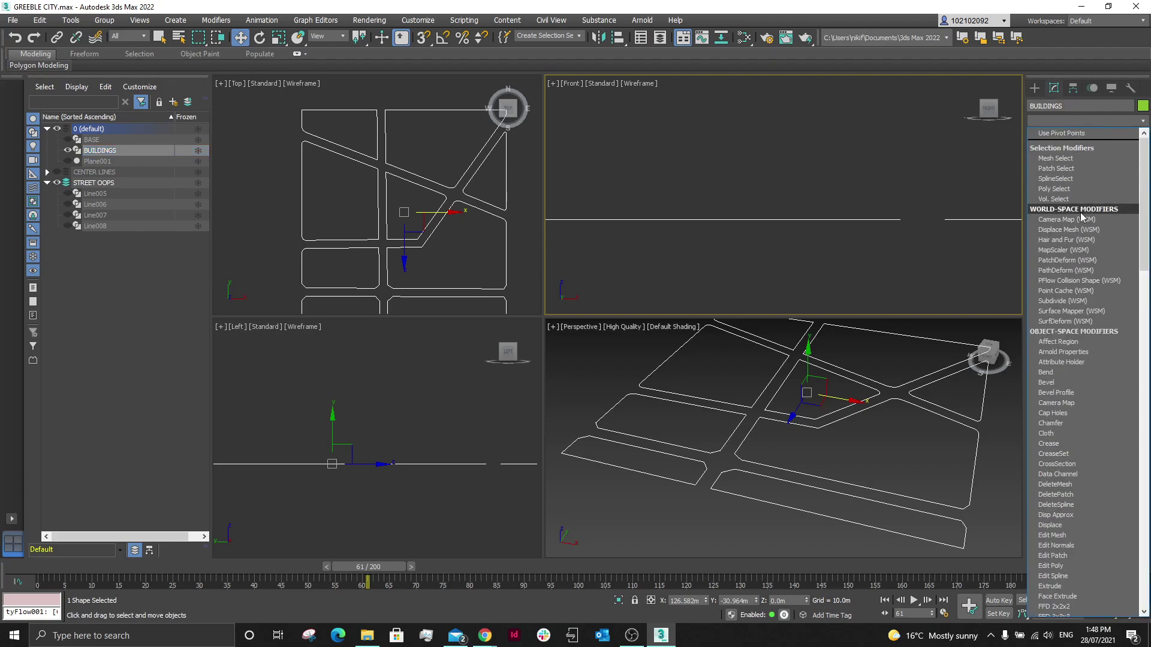
pyautogui.scroll(-2, 1100, 493)
pyautogui.scroll(-10, 1090, 509)
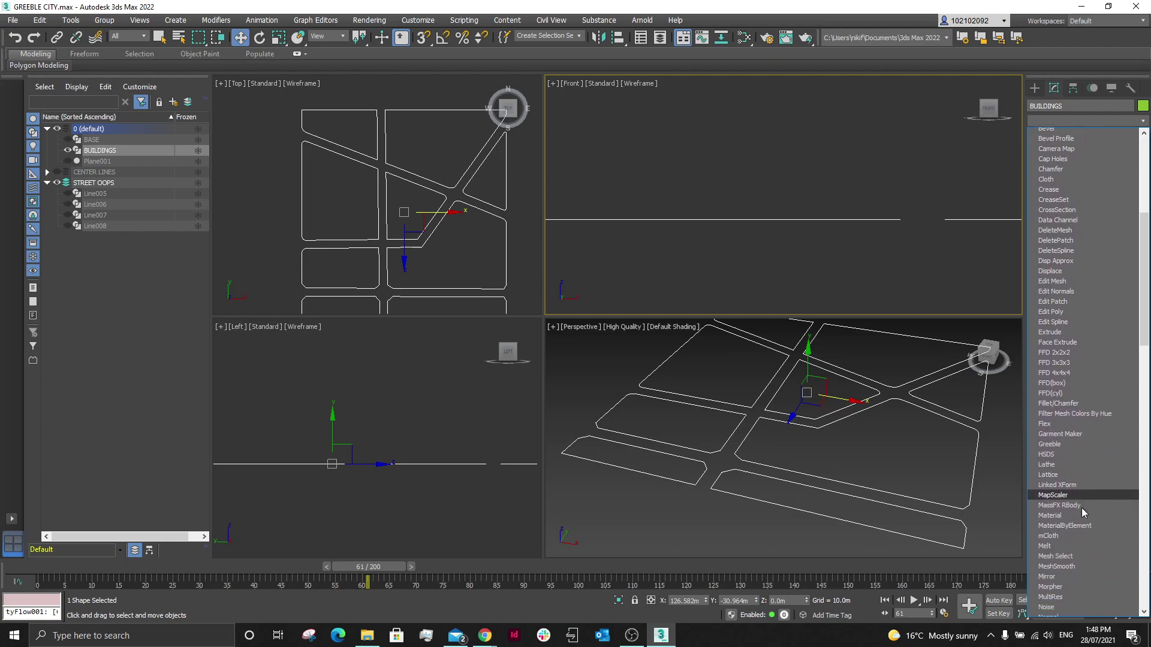
pyautogui.scroll(-3, 1070, 508)
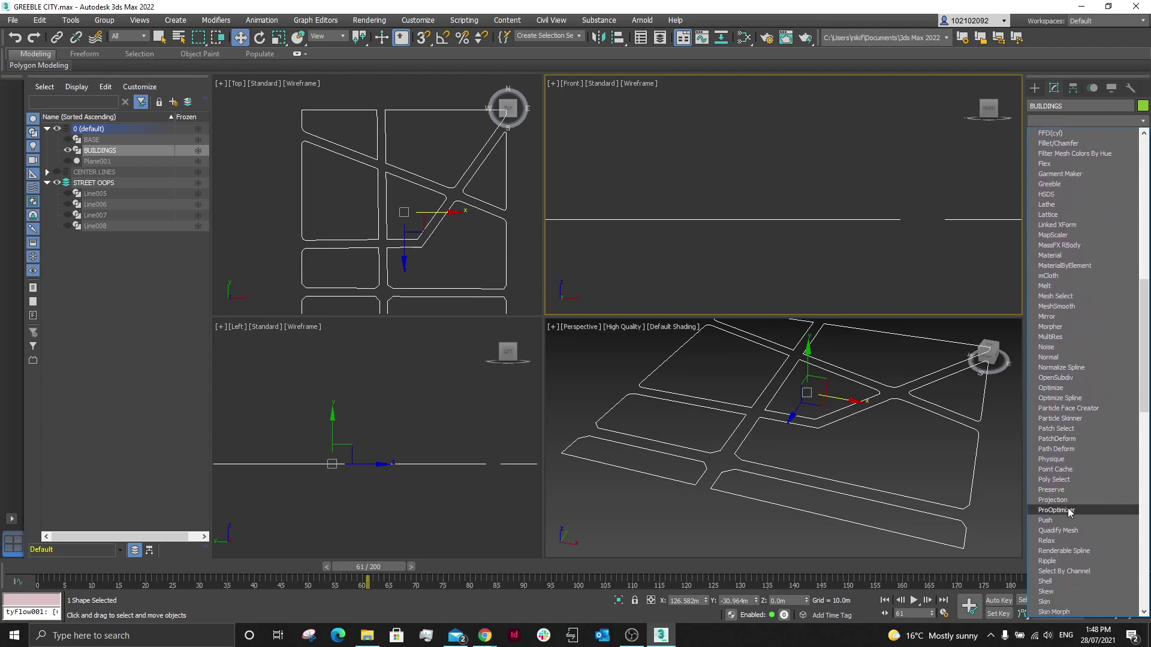
pyautogui.click(1070, 528)
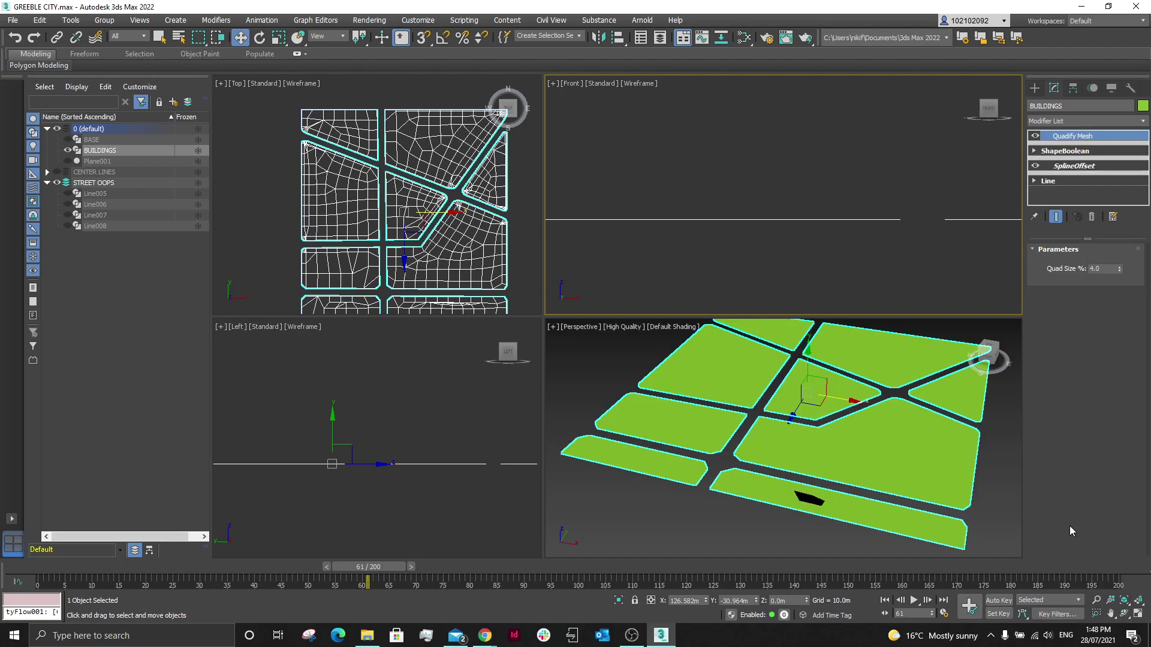
pyautogui.click(1103, 269)
pyautogui.press('Return')
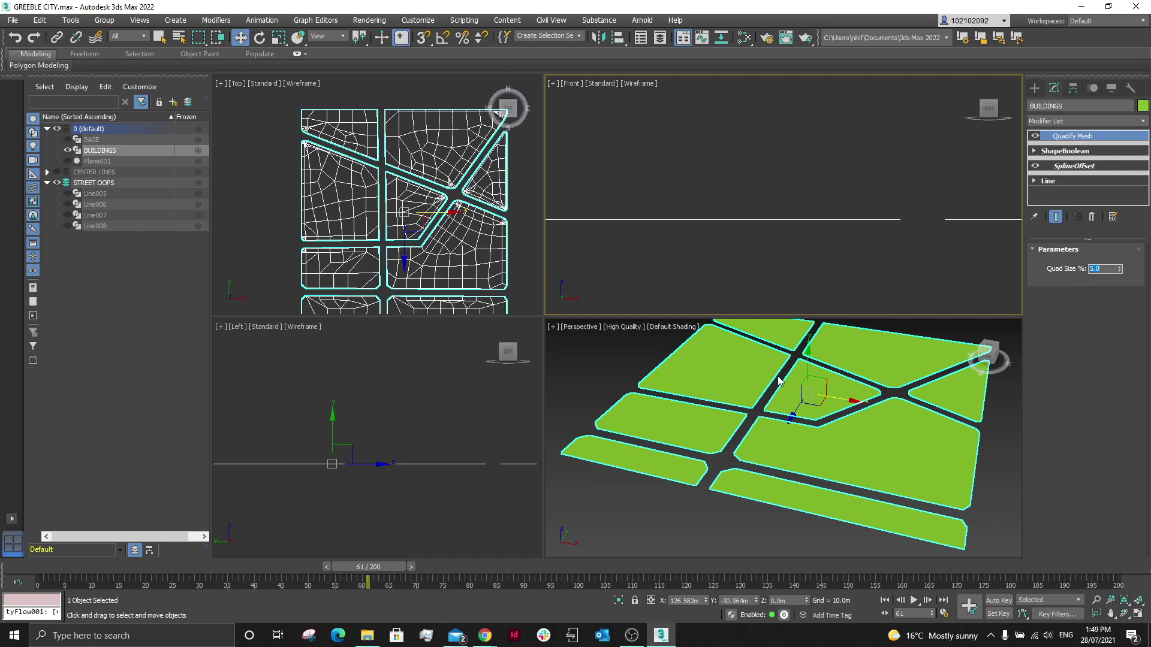
# Step: Display edged faces in the perspective view and add a Greeble modifier above Quadify Mesh on BUILDINGS
pyautogui.click(668, 328)
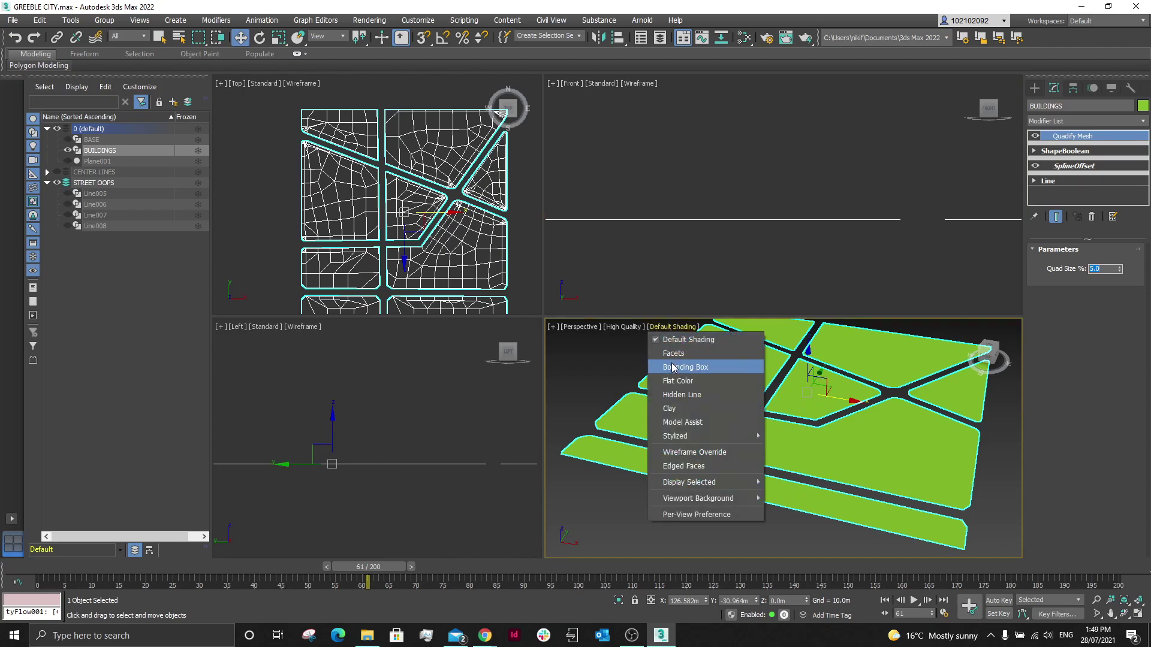
pyautogui.click(691, 470)
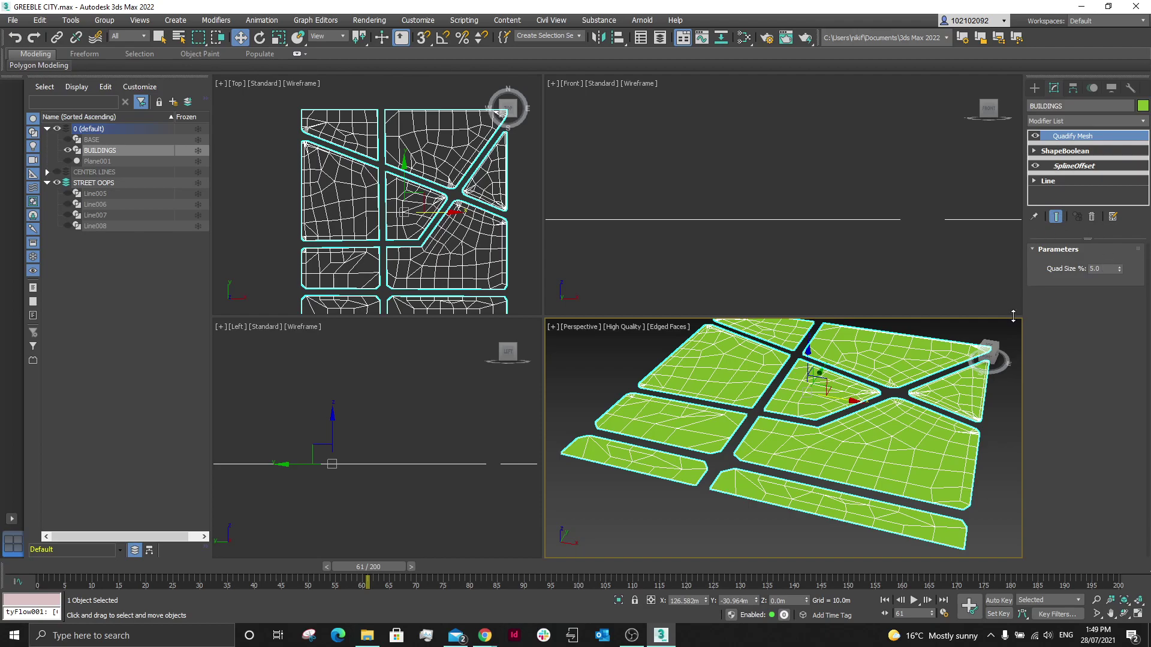
pyautogui.click(1062, 117)
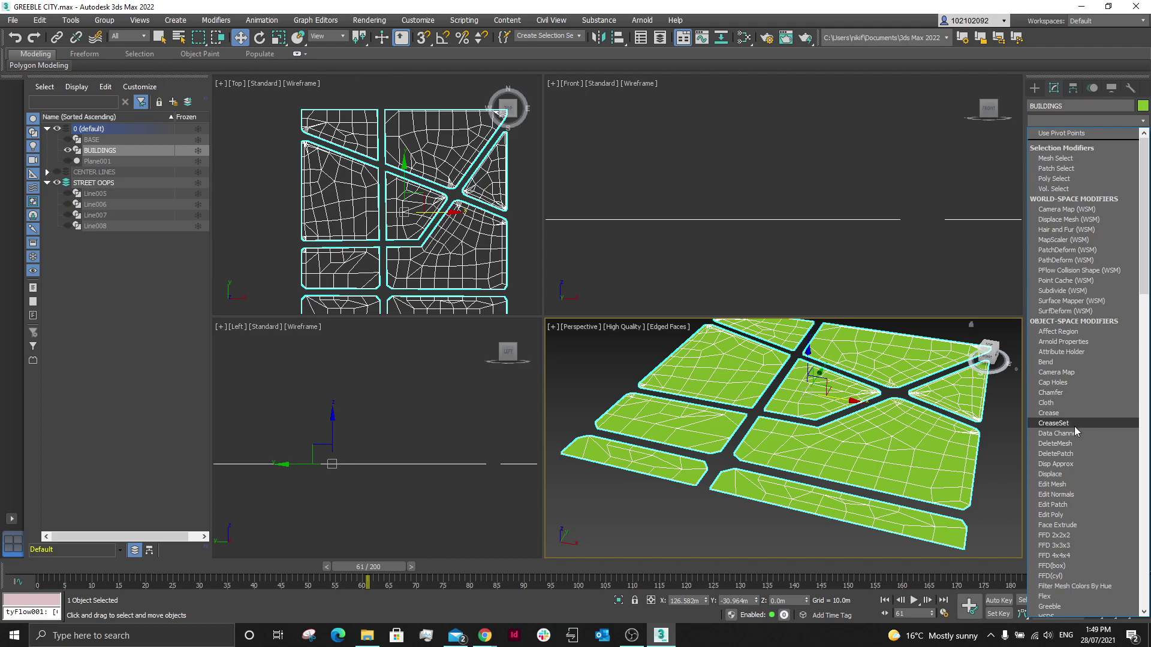
pyautogui.click(1050, 606)
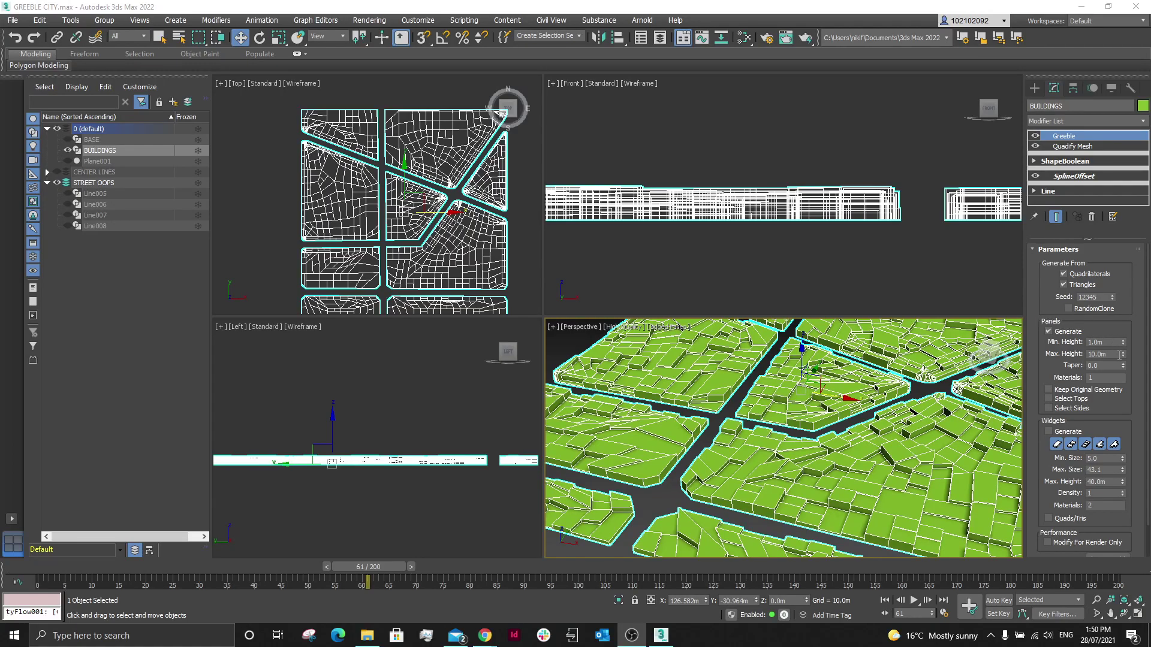
# Step: Set the Greeble panels' maximum height to 50 m and minimum height to 10 m, keeping the taper at 0
pyautogui.press('Tab')
pyautogui.write('50')
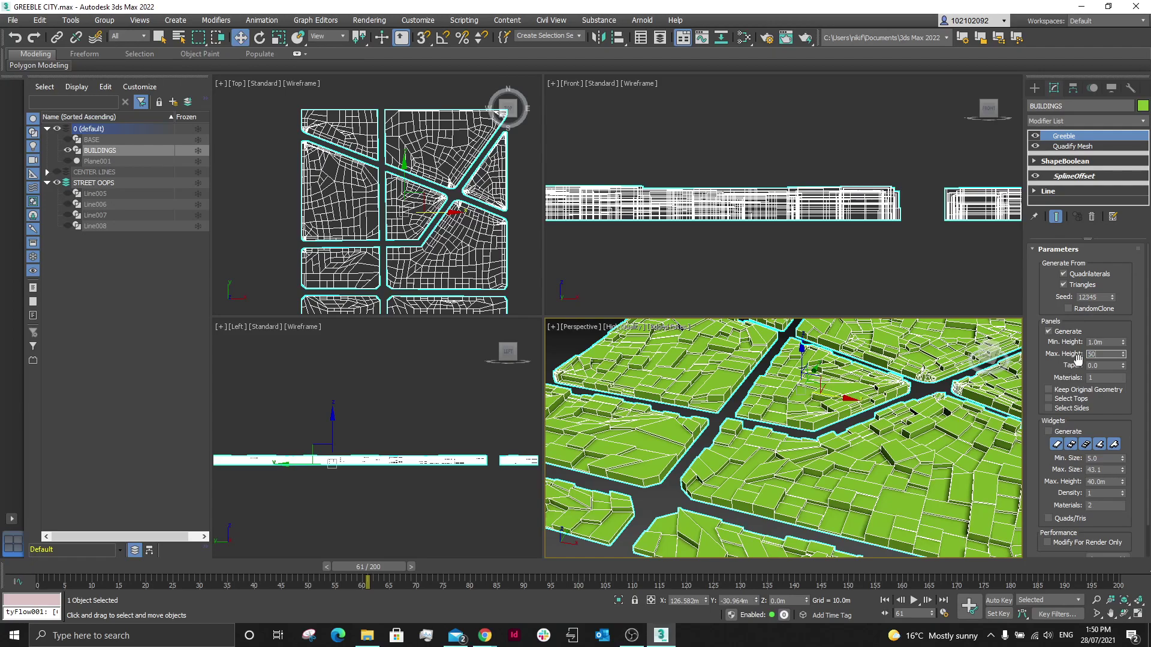
pyautogui.click(1103, 343)
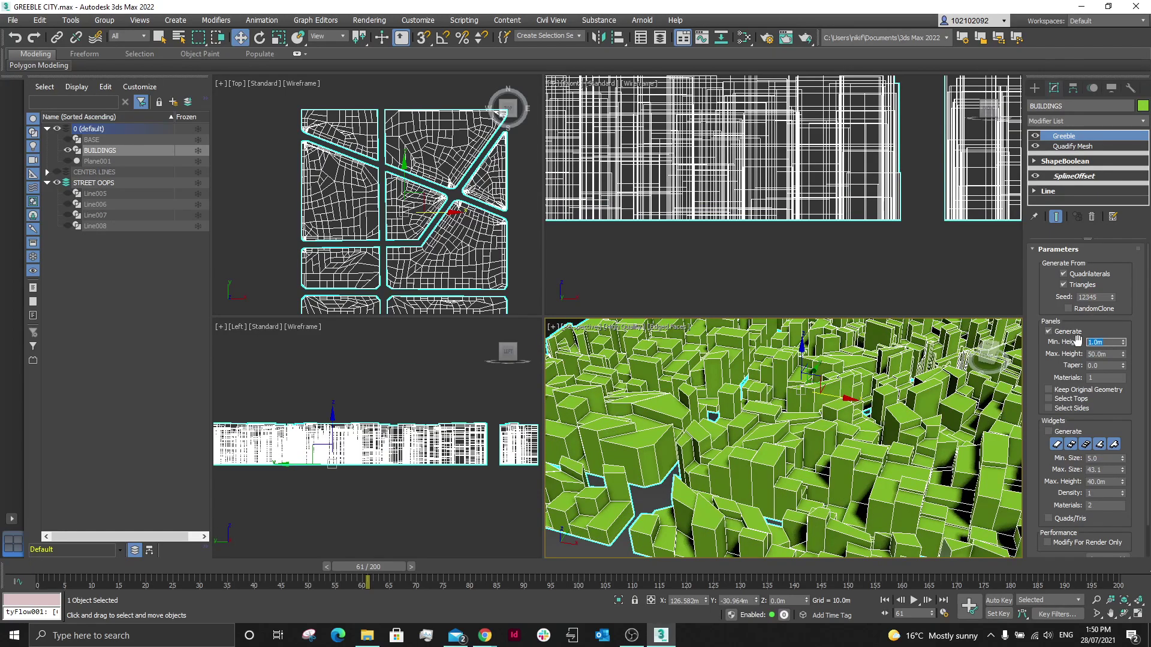
pyautogui.write('10')
pyautogui.click(1110, 365)
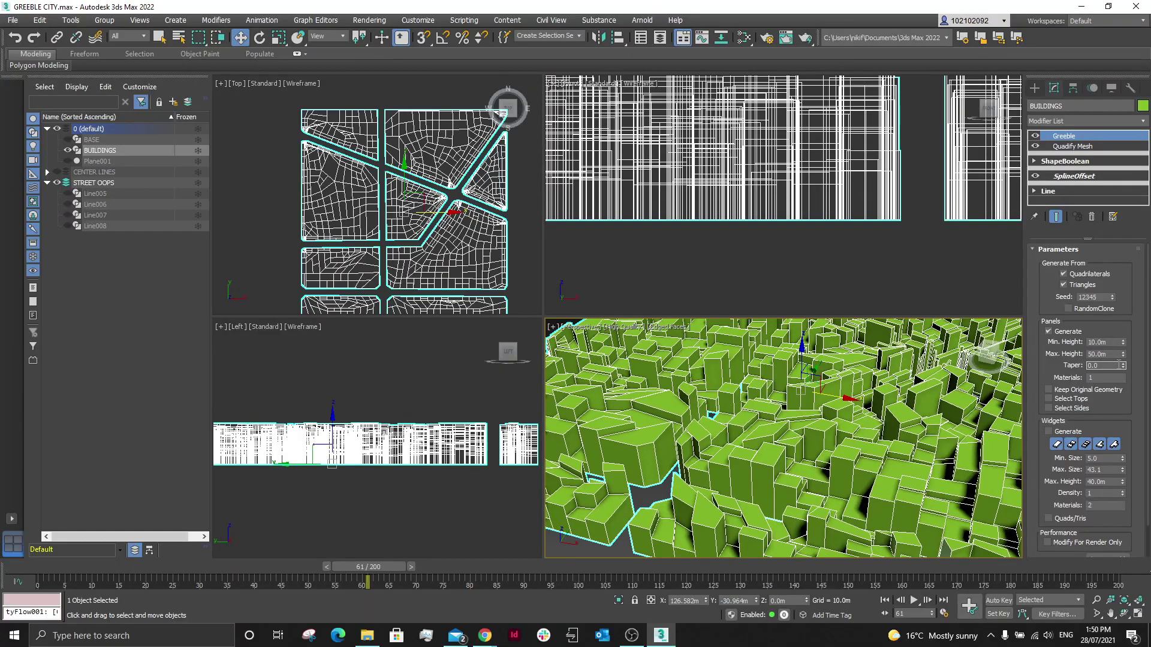
pyautogui.moveTo(1124, 369)
pyautogui.mouseDown()
pyautogui.moveTo(1073, 93)
pyautogui.moveTo(1124, 368)
pyautogui.mouseUp()
# Step: Try generating Greeble widgets on the buildings with a maximum height of 3 m and maximum size of 24
pyautogui.click(1048, 432)
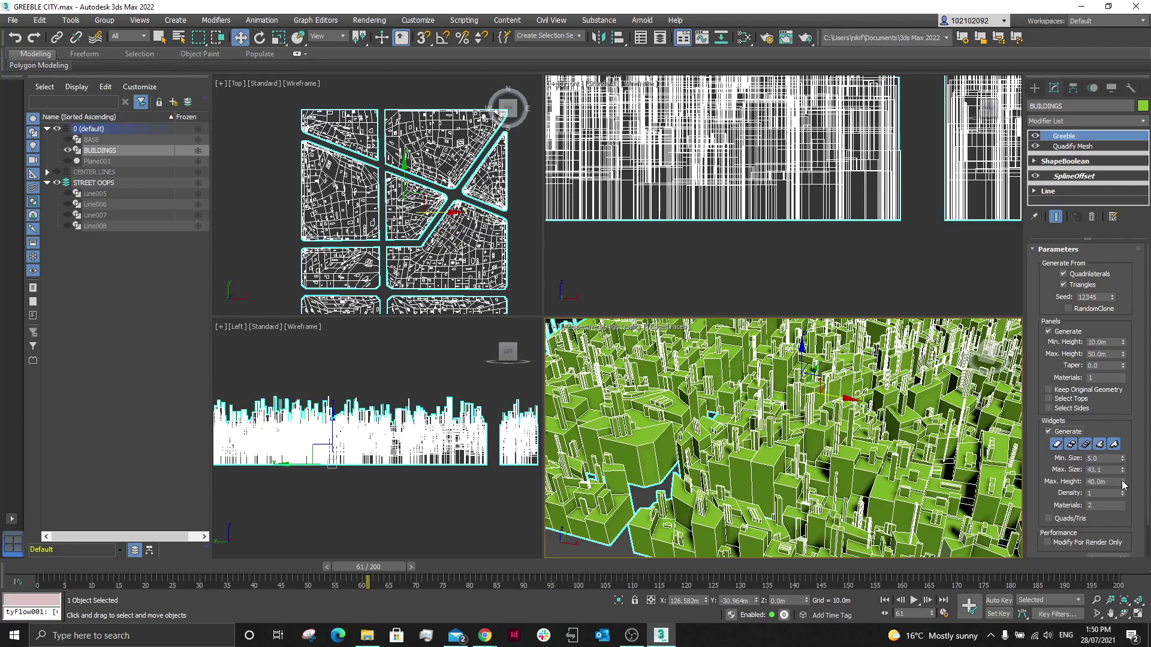
pyautogui.moveTo(1122, 481); pyautogui.dragTo(1135, 8)
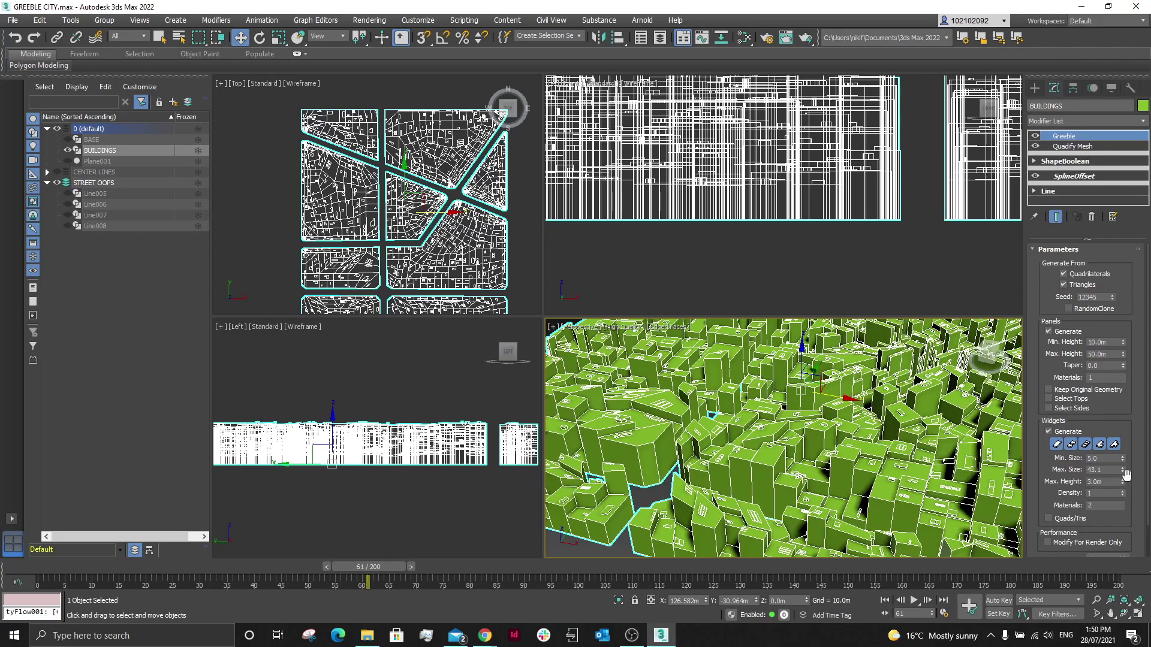
pyautogui.moveTo(1123, 474); pyautogui.dragTo(1122, 510)
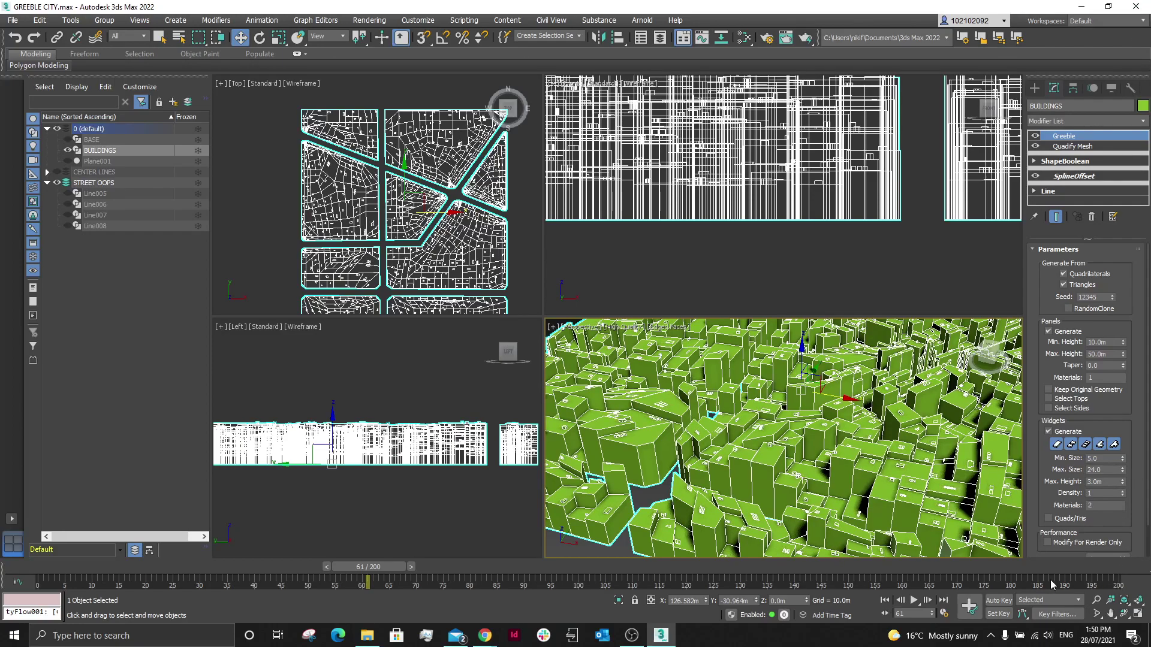
pyautogui.scroll(2, 804, 483)
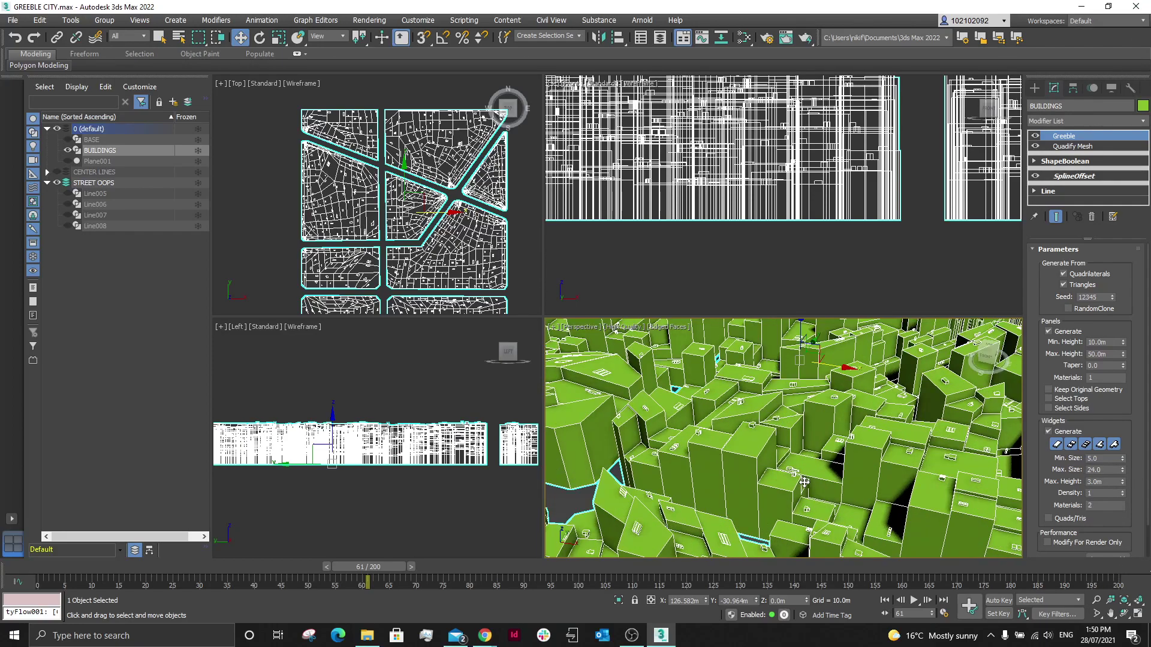
# Step: Leave only the second widget shape type active and disable Greeble widget generation
pyautogui.click(1071, 445)
pyautogui.click(1086, 446)
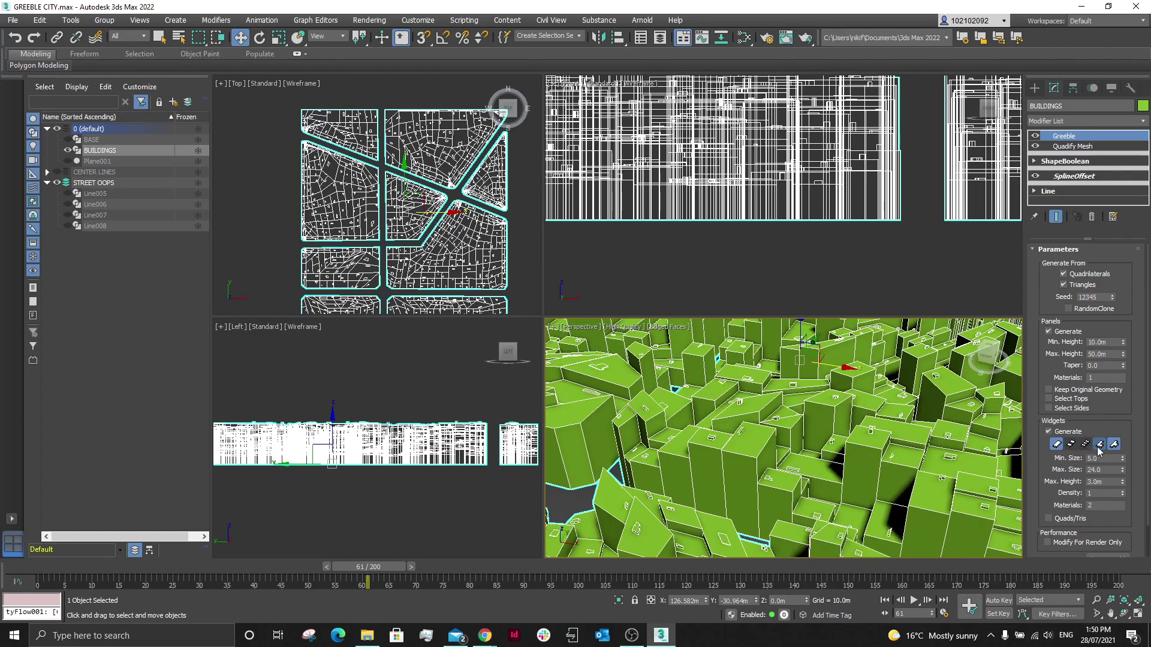
pyautogui.click(1100, 448)
pyautogui.click(1114, 445)
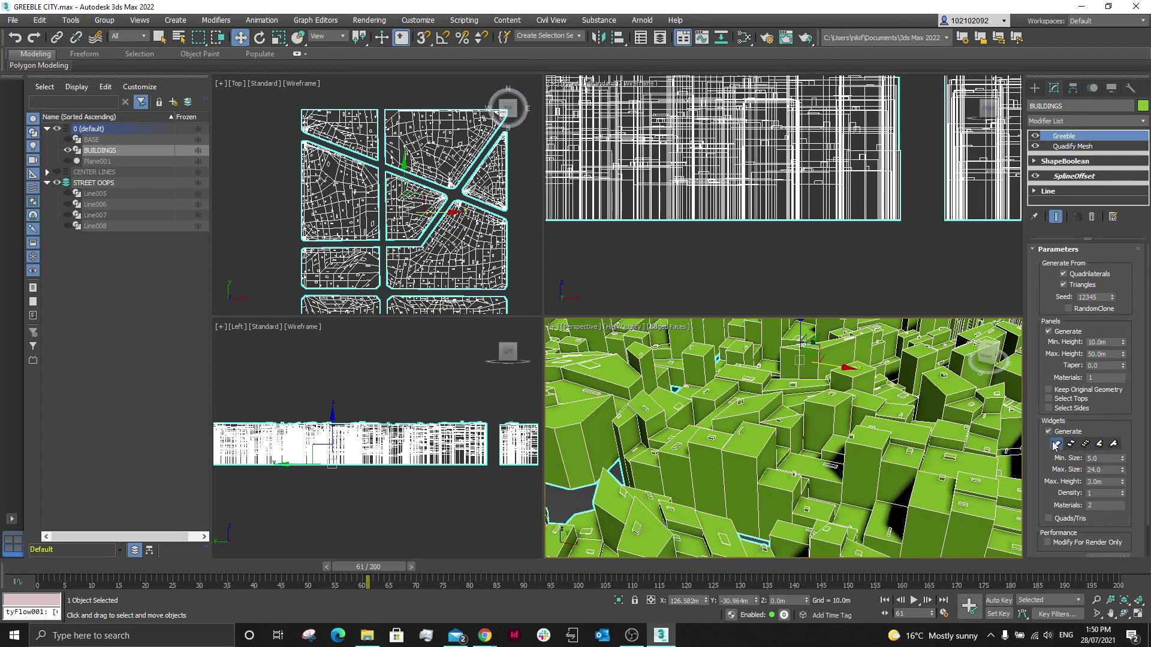
pyautogui.click(1056, 445)
pyautogui.click(1072, 445)
pyautogui.click(1049, 432)
# Step: Inspect the generated city from its outer corner down to street level between the building blocks
pyautogui.scroll(-6, 845, 443)
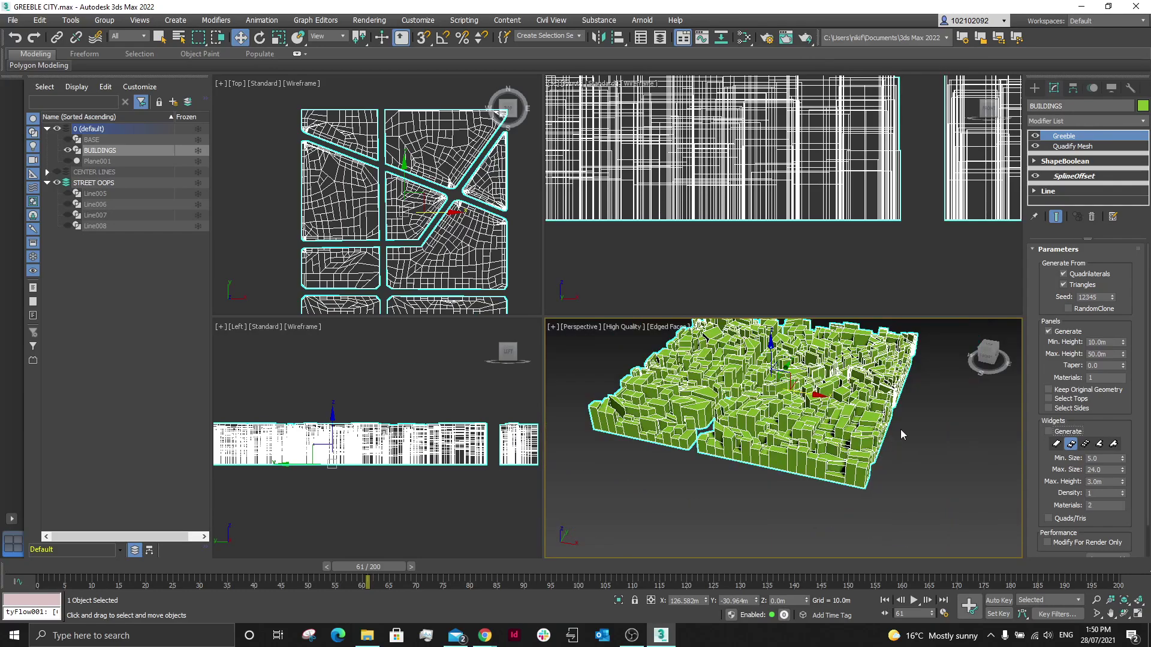
pyautogui.keyDown('alt'); pyautogui.moveTo(897, 411); pyautogui.dragTo(793, 477, button='middle'); pyautogui.keyUp('alt')
pyautogui.scroll(5, 791, 449)
pyautogui.click(749, 452)
pyautogui.scroll(-5, 792, 477)
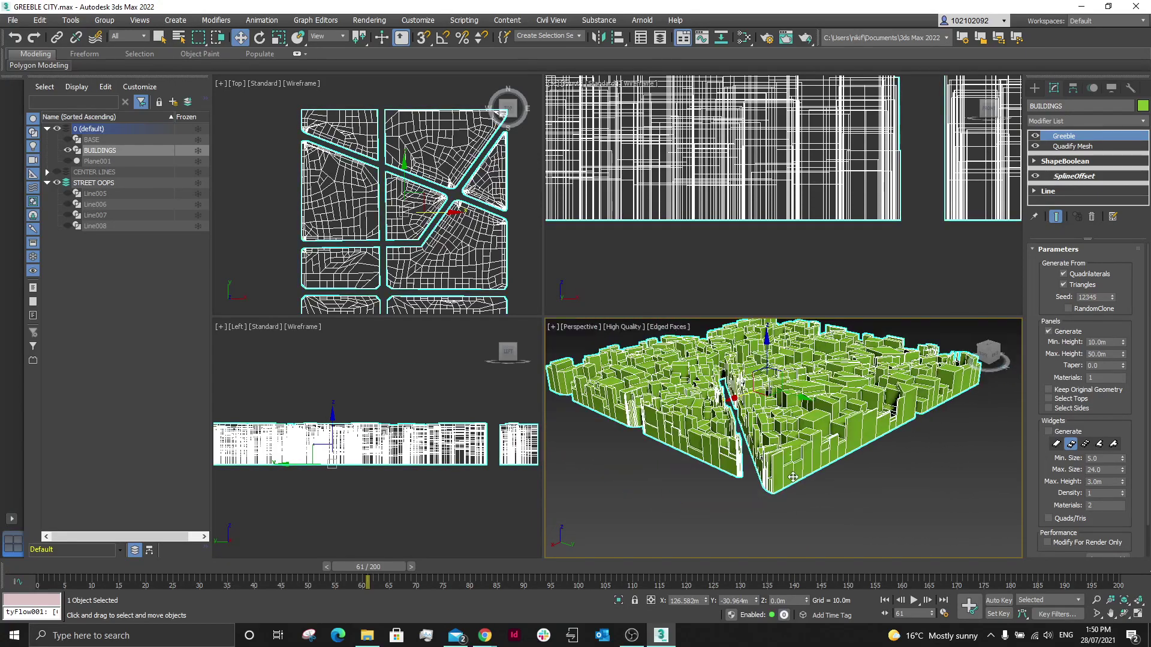
pyautogui.scroll(3, 715, 390)
pyautogui.keyDown('alt'); pyautogui.moveTo(747, 516); pyautogui.dragTo(732, 502, button='middle'); pyautogui.keyUp('alt')
pyautogui.scroll(10, 732, 502)
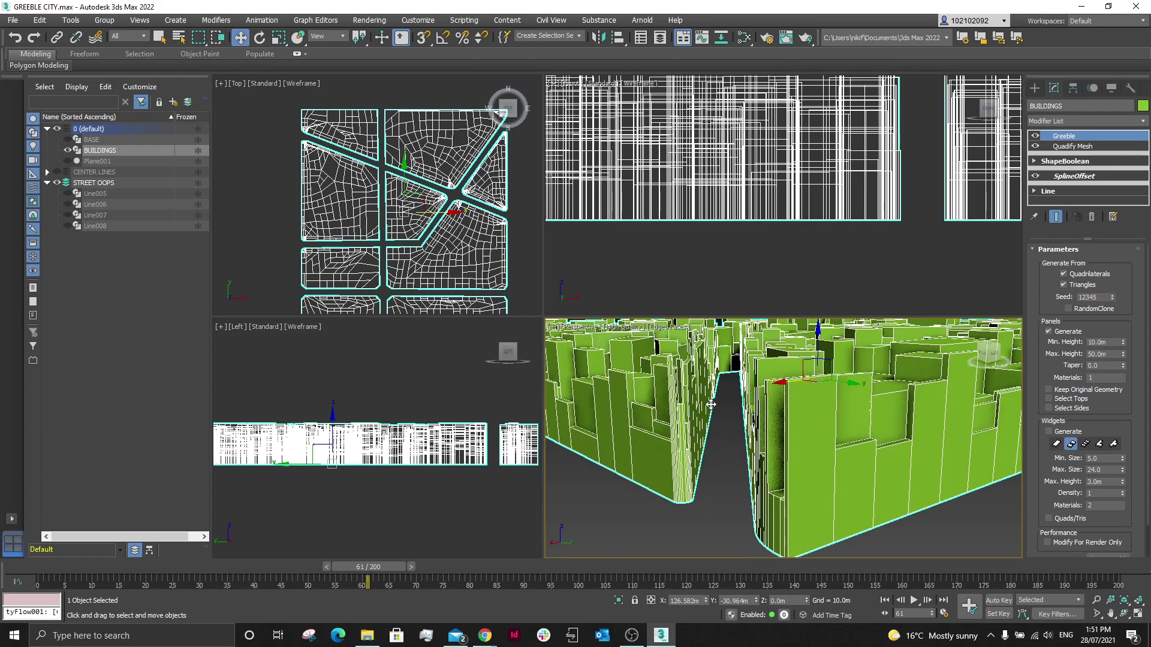
pyautogui.keyDown('alt'); pyautogui.moveTo(719, 418); pyautogui.dragTo(835, 407, button='middle'); pyautogui.keyUp('alt')
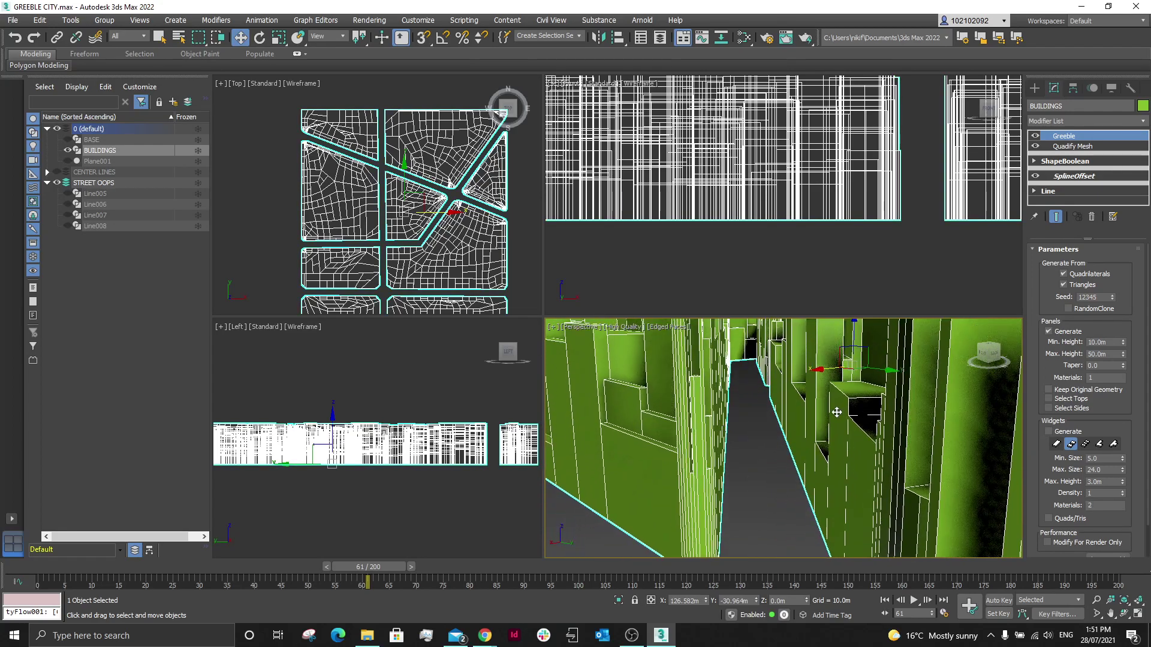
# Step: Examine the whole city and its street intersections from above
pyautogui.hotkey('shift', 'z')
pyautogui.hotkey('shift', 'z')
pyautogui.hotkey('shift', 'z')
pyautogui.hotkey('shift', 'z')
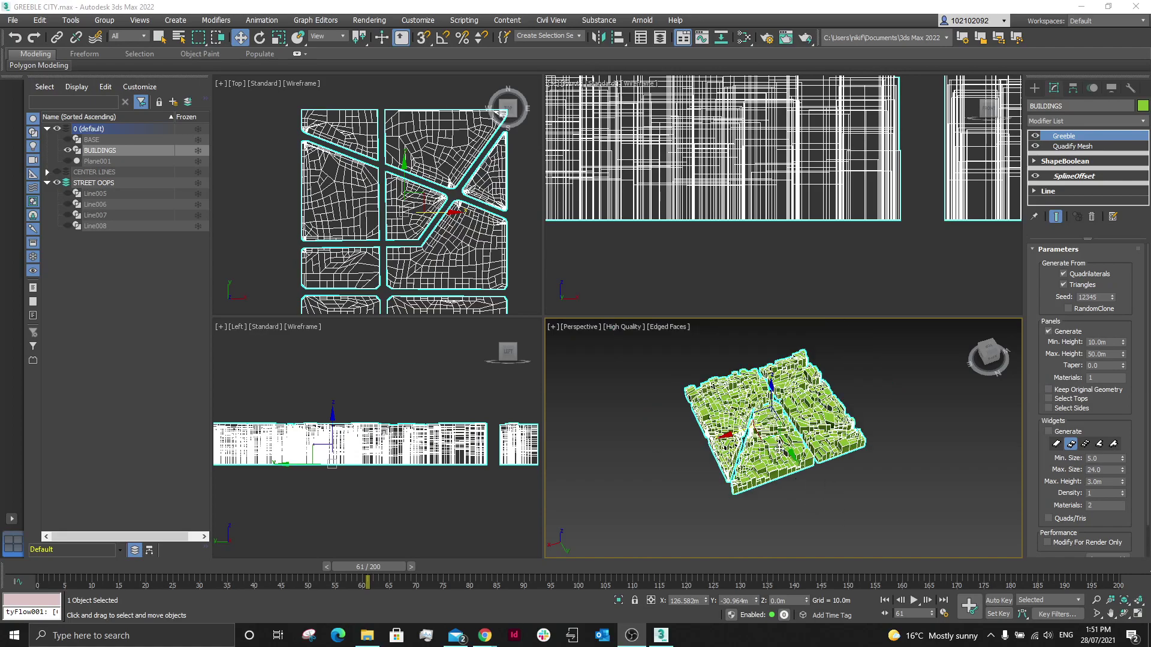
pyautogui.hotkey('shift', 'z')
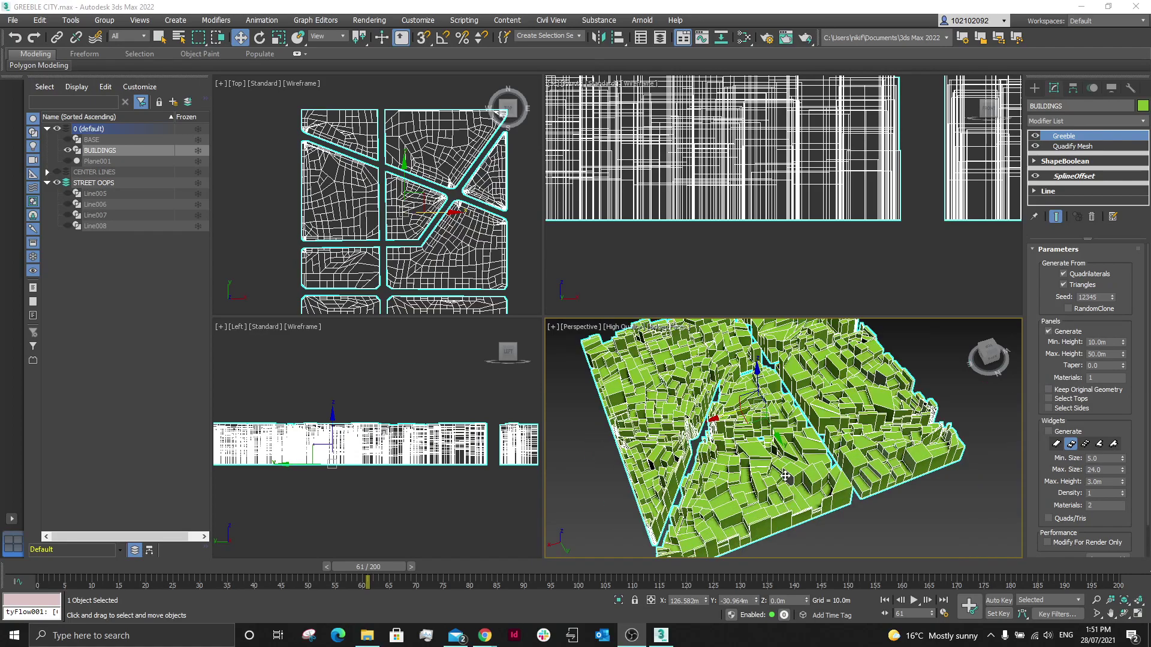
pyautogui.hotkey('shift', 'z')
pyautogui.hotkey('shift', 'z')
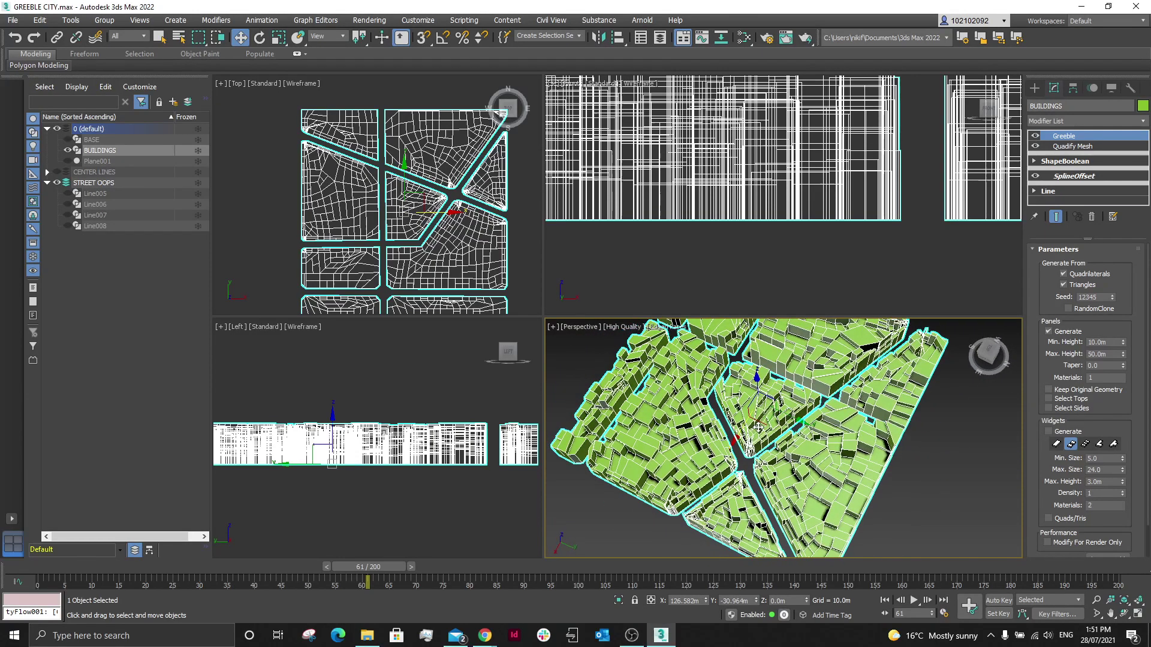
pyautogui.hotkey('shift', 'z')
pyautogui.hotkey('shift', 'z')
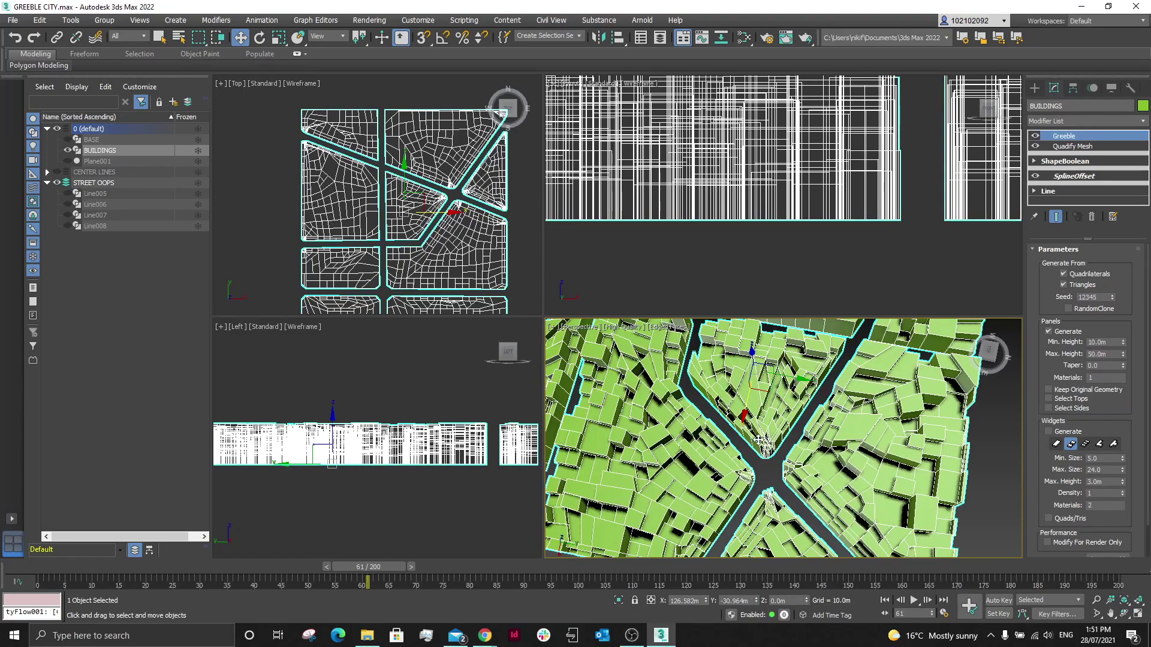
pyautogui.hotkey('shift', 'z')
# Step: Show the CENTER LINES layer and move the east end vertex of the lower horizontal centre line, Line003, slightly north
pyautogui.click(57, 172)
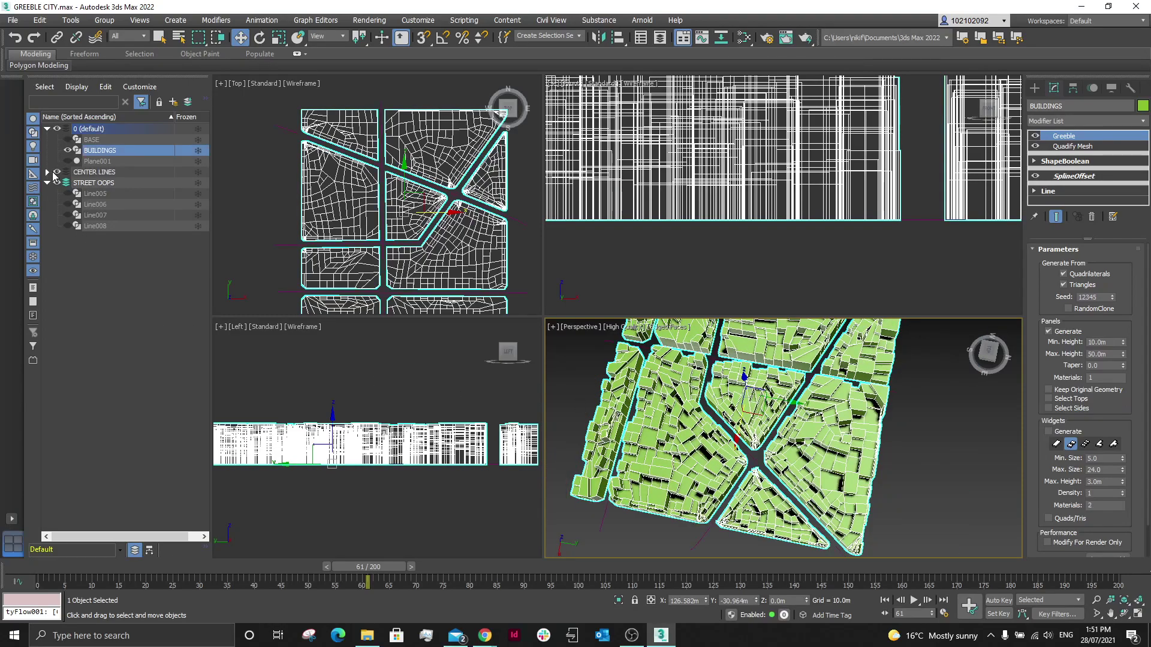
pyautogui.click(604, 517)
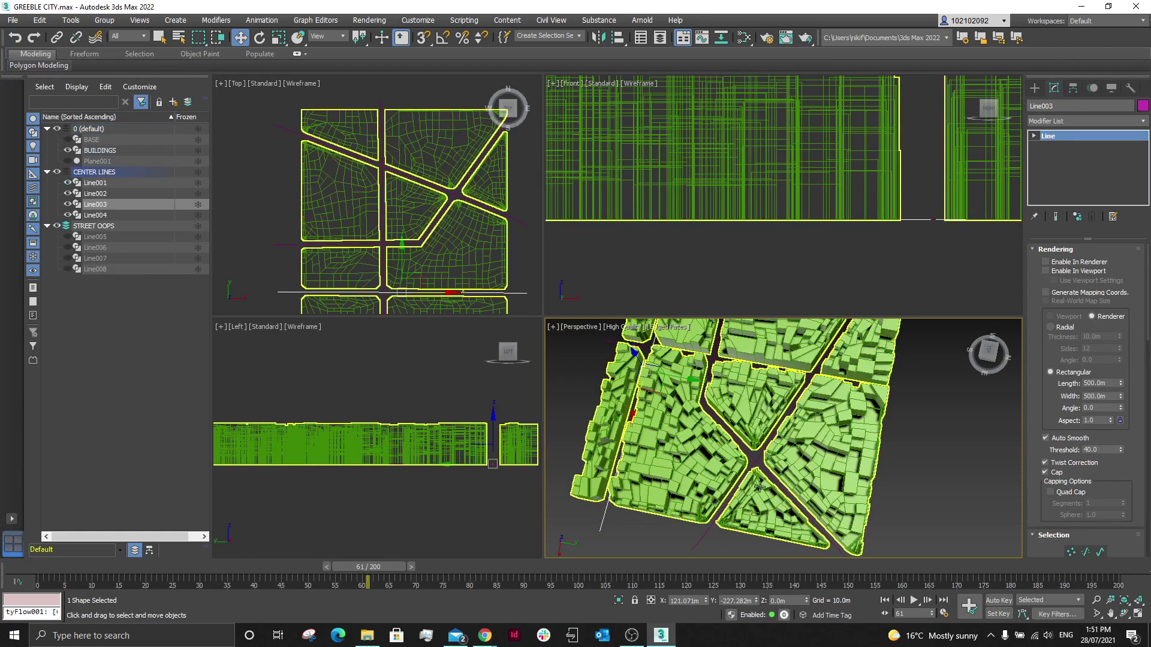
pyautogui.click(1067, 554)
pyautogui.moveTo(601, 530); pyautogui.dragTo(707, 531)
pyautogui.click(707, 534)
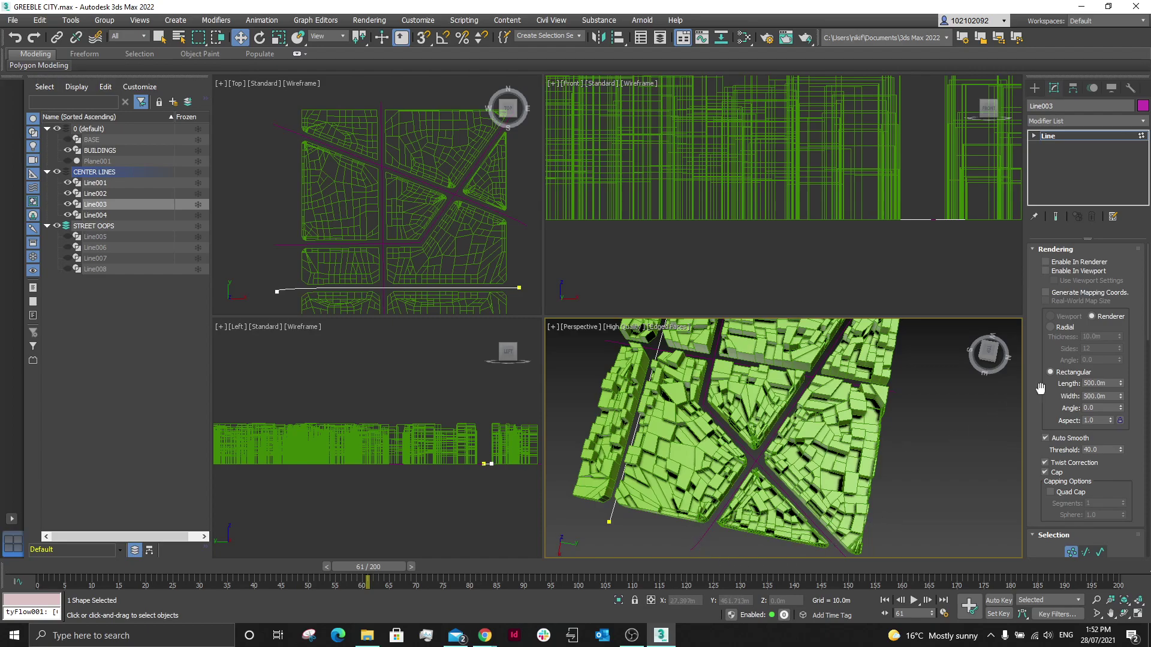
pyautogui.click(1072, 554)
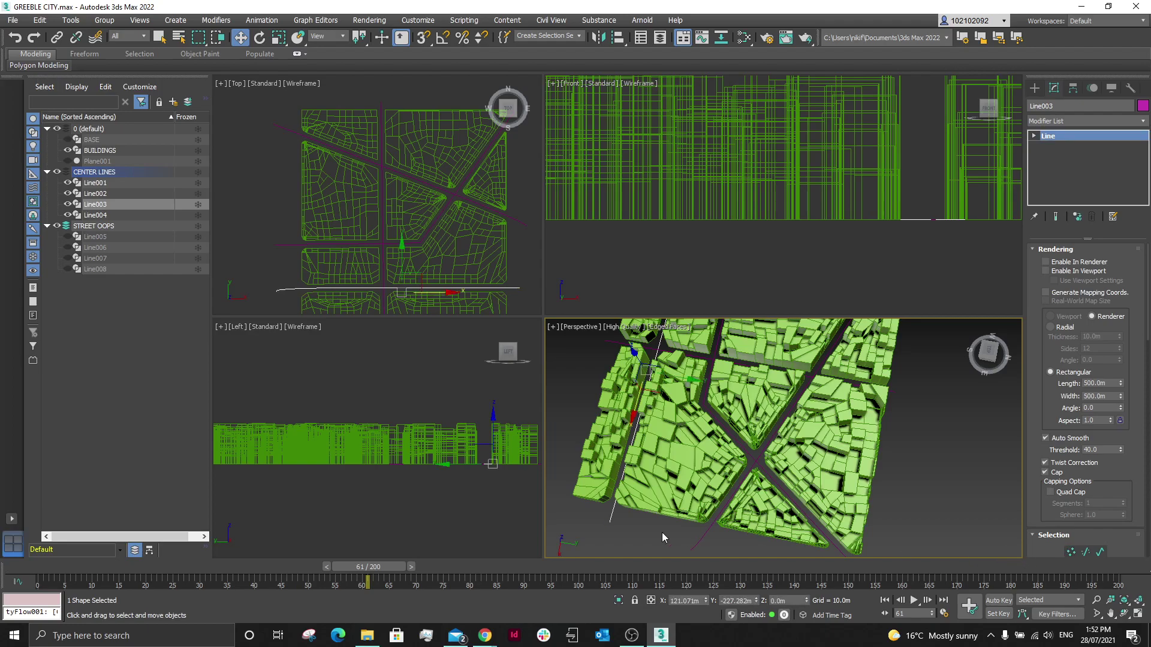
# Step: Move the southeast end vertex of the diagonal centre line Line001 far south and its northwest one slightly north, and hide the CENTER LINES layer
pyautogui.click(697, 541)
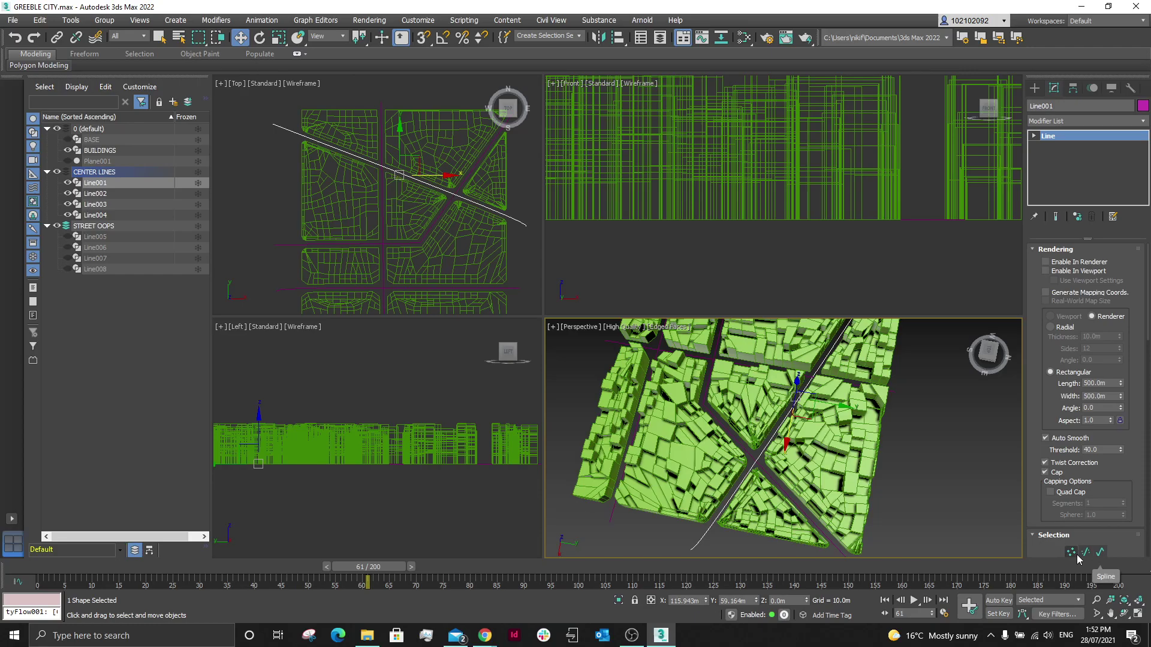
pyautogui.click(1072, 552)
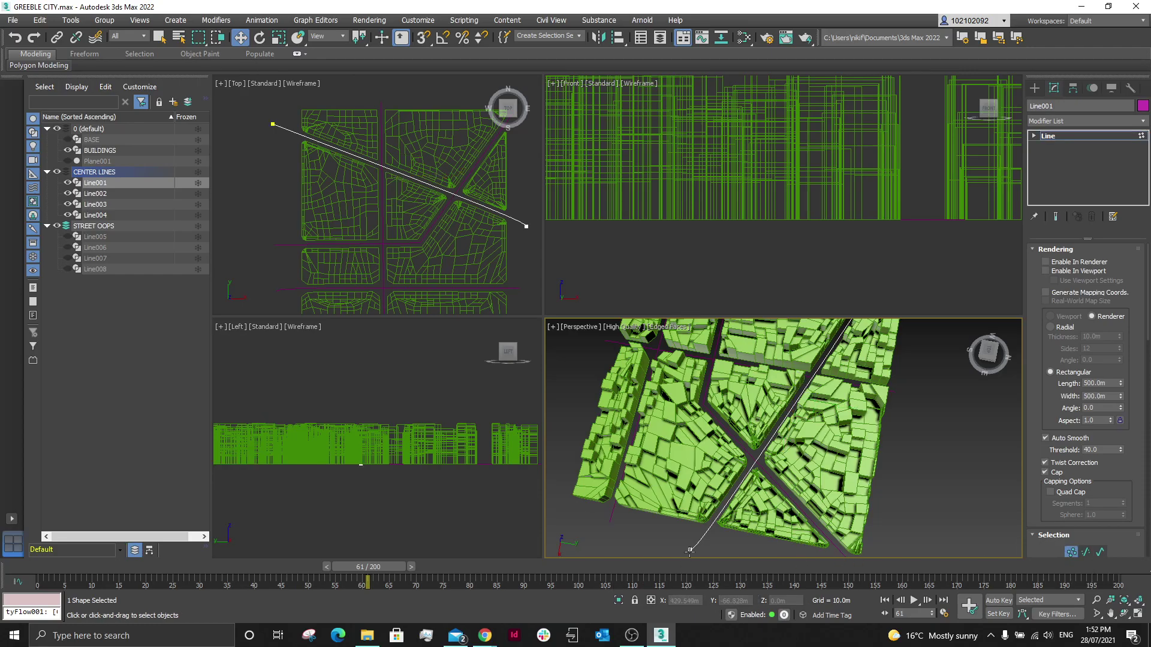
pyautogui.moveTo(689, 550); pyautogui.dragTo(547, 514)
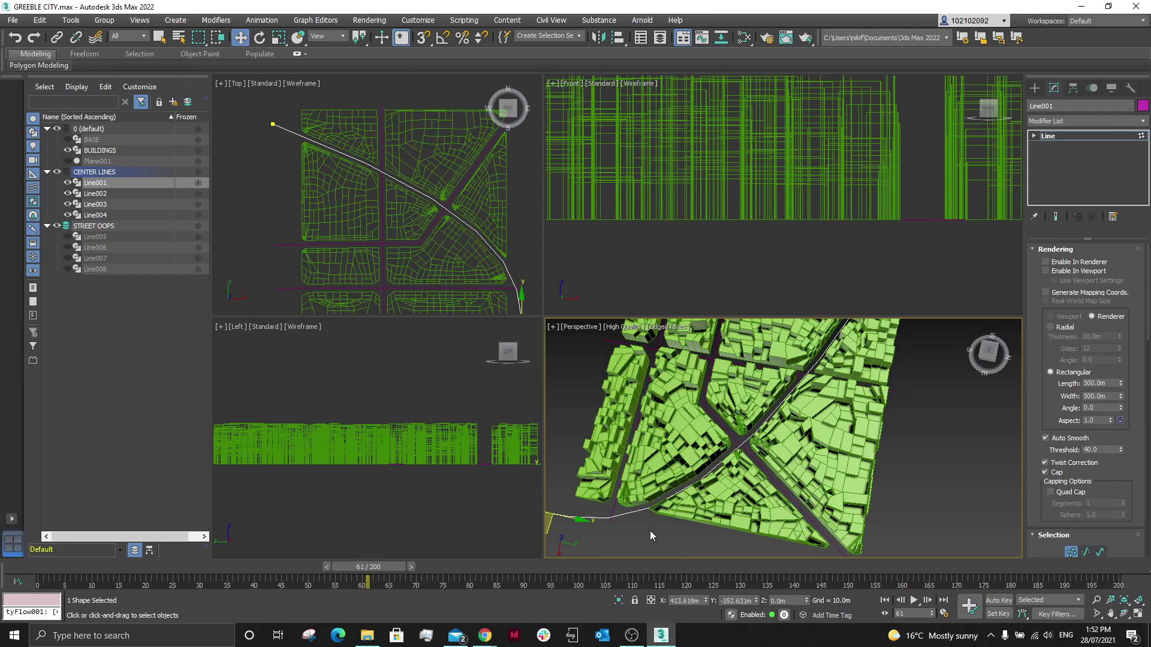
pyautogui.scroll(-5, 649, 531)
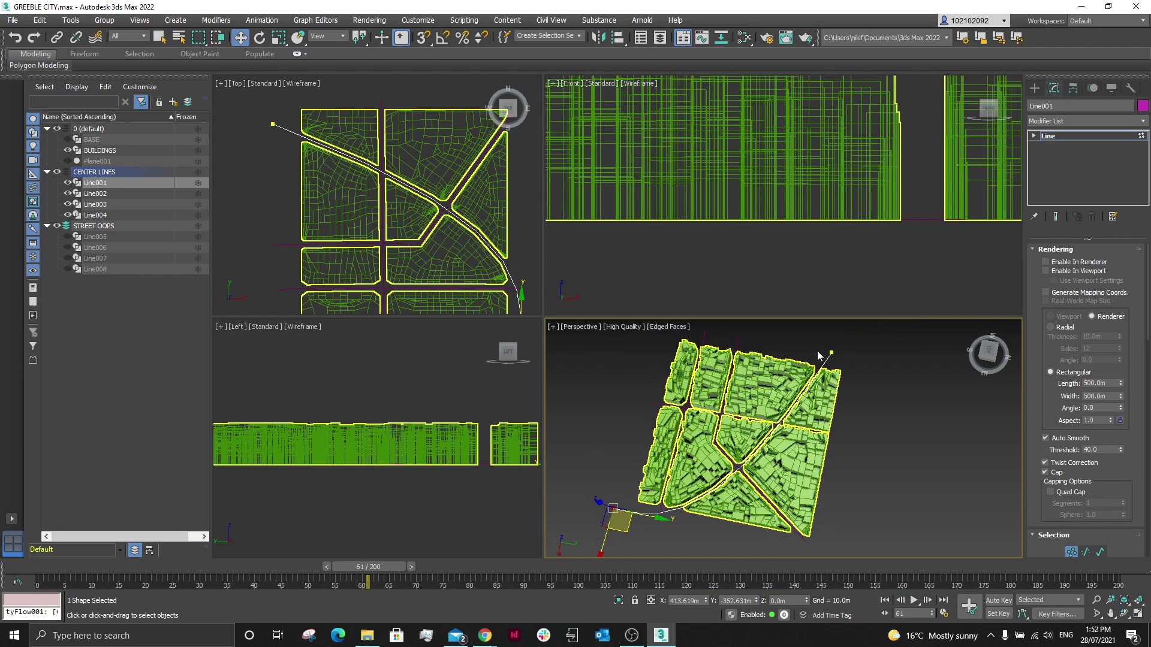
pyautogui.moveTo(832, 349); pyautogui.dragTo(841, 356)
pyautogui.click(1070, 554)
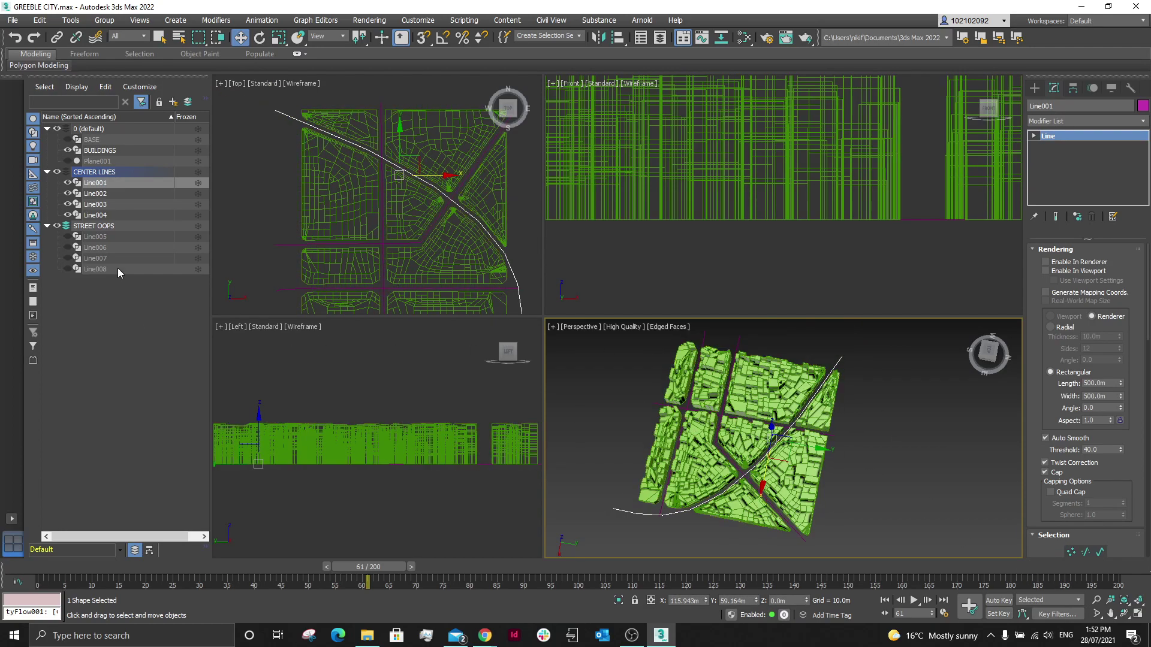
pyautogui.click(57, 172)
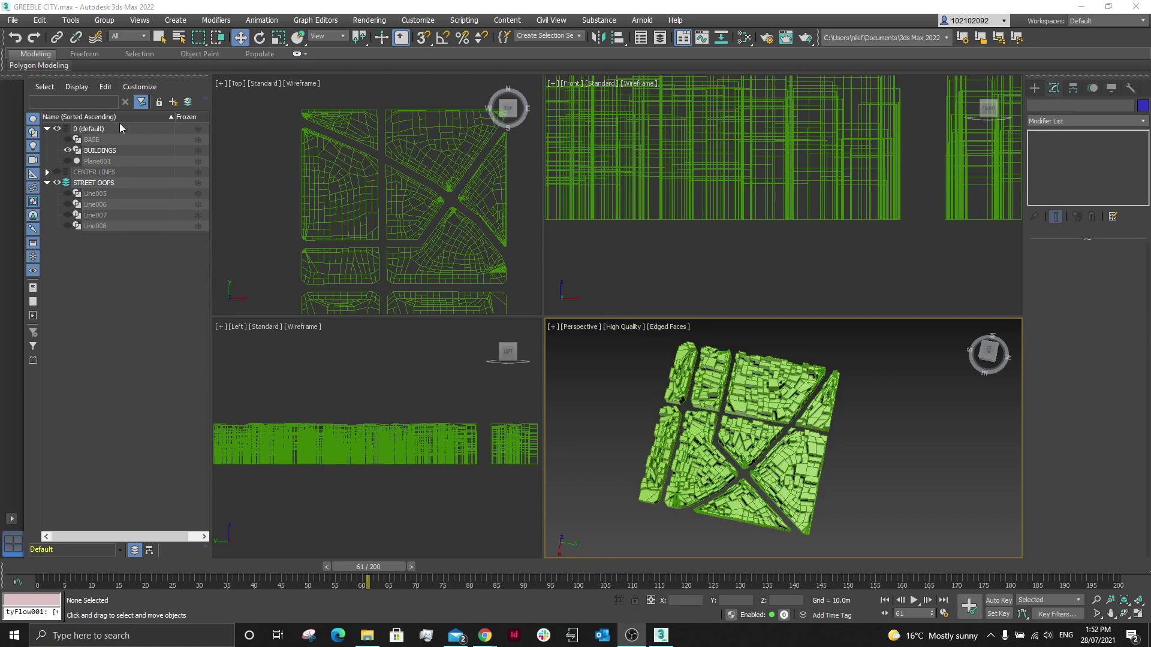
# Step: Unhide the BASE shape and clone it as a Reference named FOOTPATHS
pyautogui.click(99, 140)
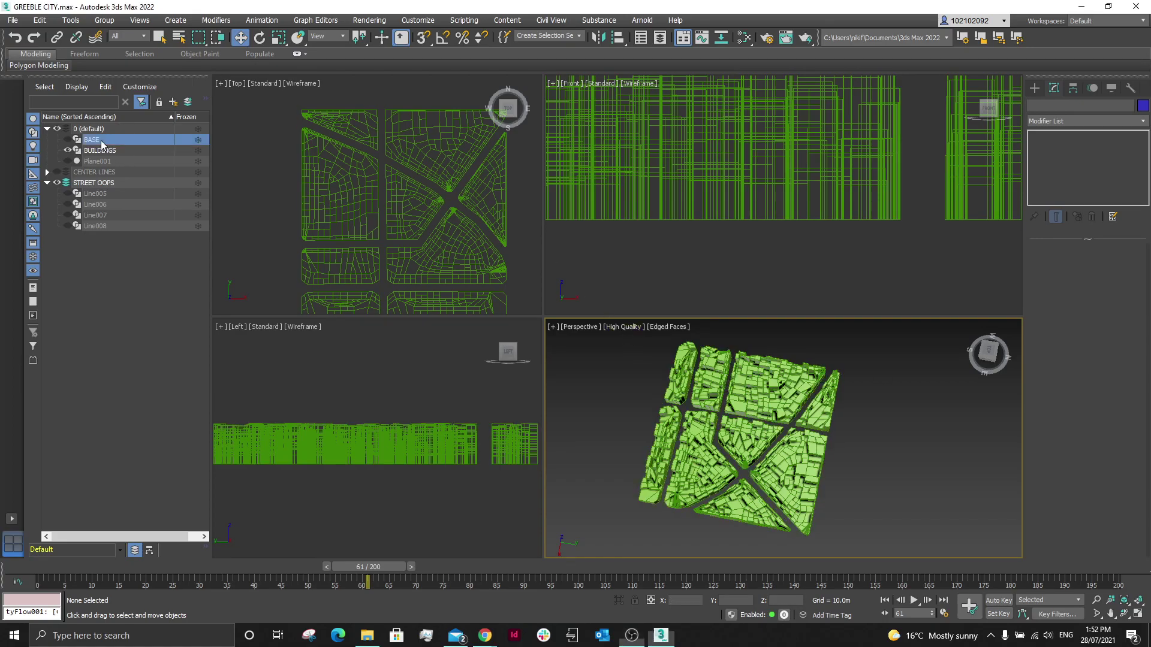
pyautogui.click(68, 140)
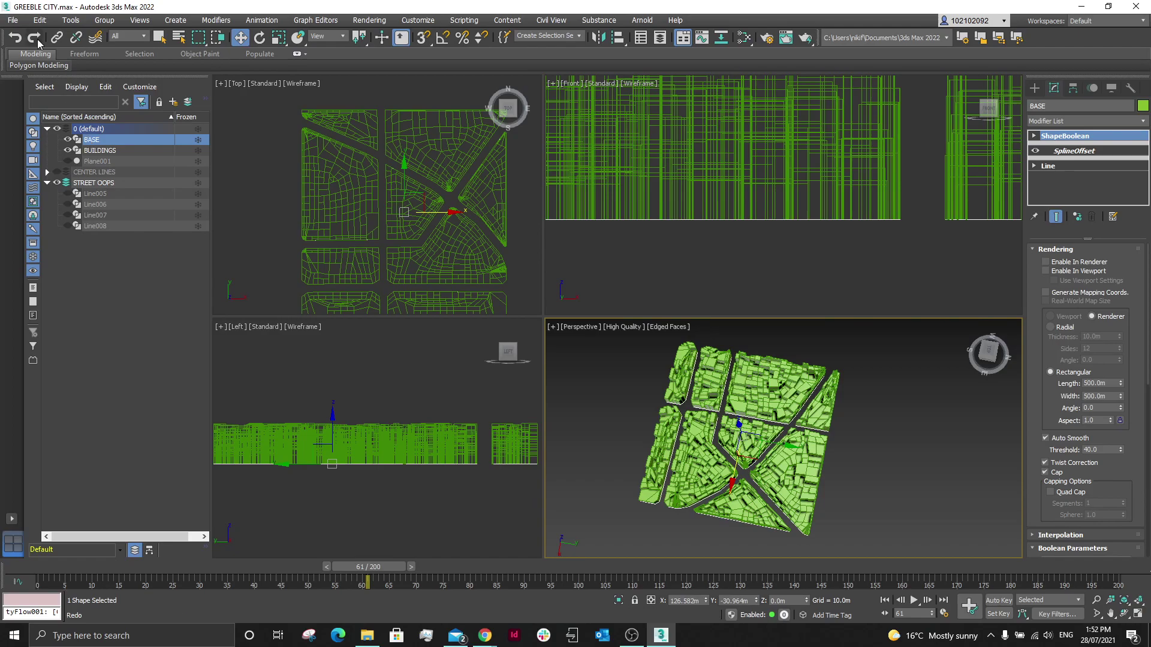
pyautogui.click(40, 19)
pyautogui.click(77, 122)
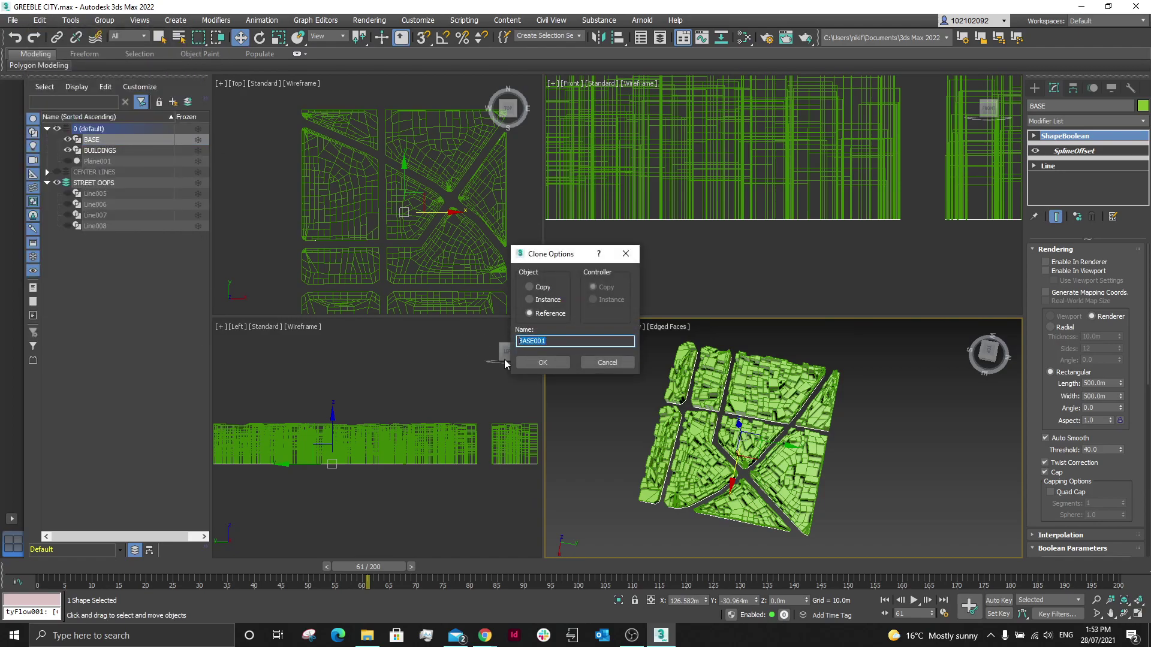
pyautogui.write('FOOTPATHS')
pyautogui.press('Return')
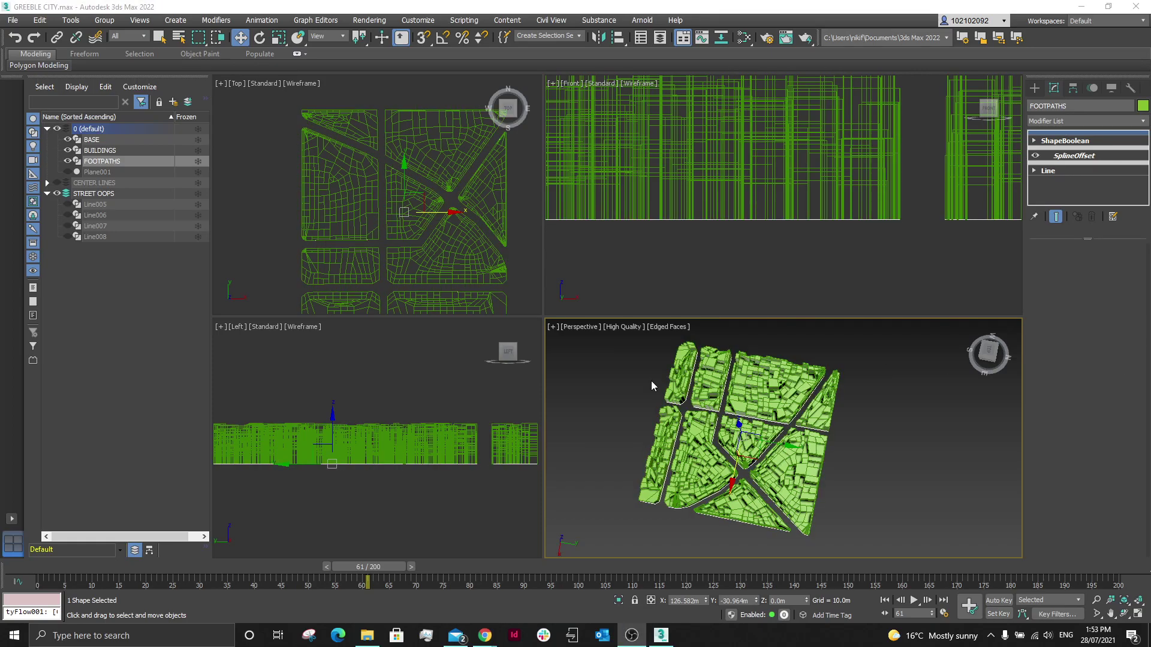
# Step: Hide BUILDINGS and BASE and select the FOOTPATHS outlines
pyautogui.scroll(3, 623, 411)
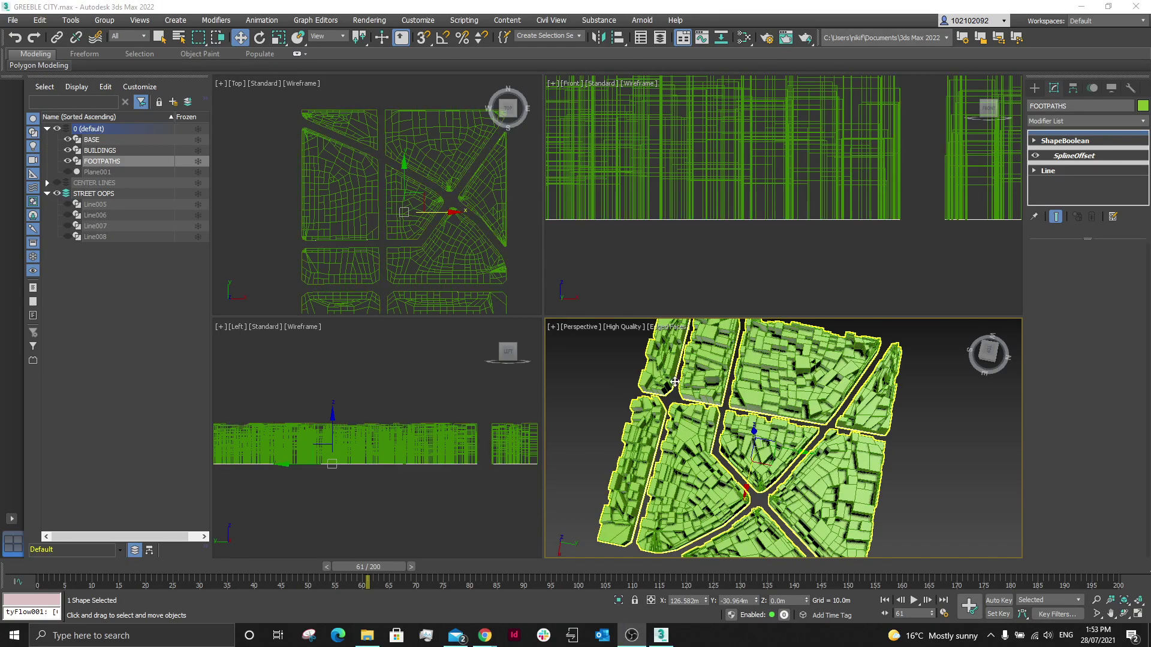
pyautogui.click(67, 150)
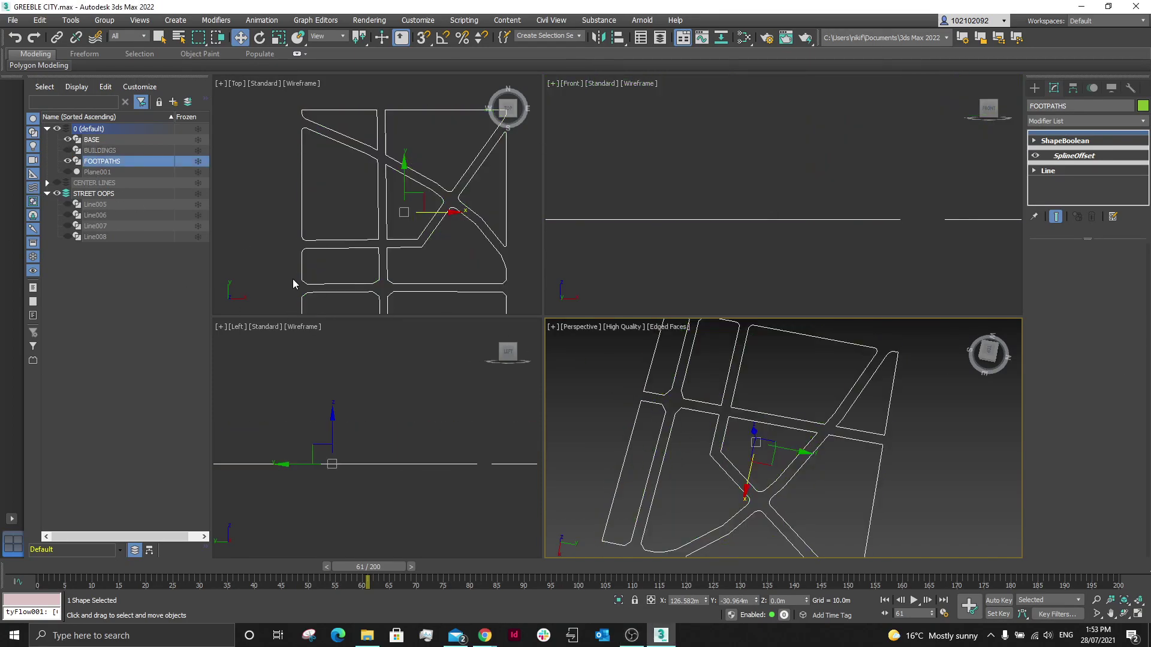
pyautogui.click(68, 140)
pyautogui.click(106, 160)
# Step: Add a Sweep modifier to FOOTPATHS and give it the built-in Bar section
pyautogui.click(1065, 122)
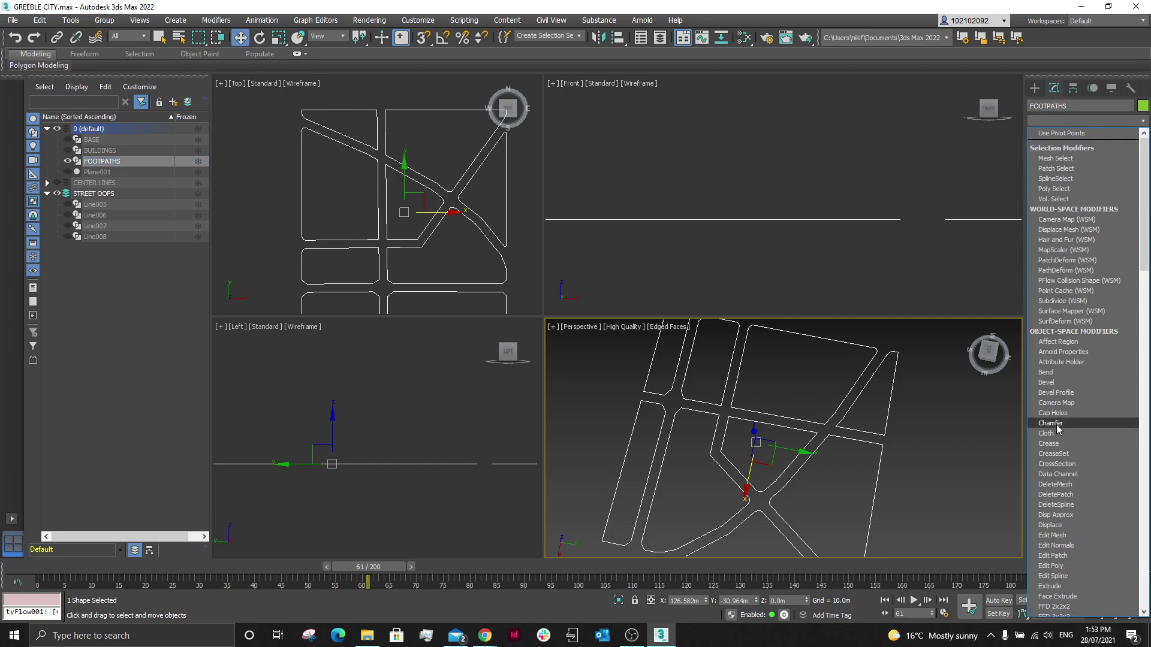
pyautogui.scroll(-5, 1069, 491)
pyautogui.scroll(-15, 1066, 479)
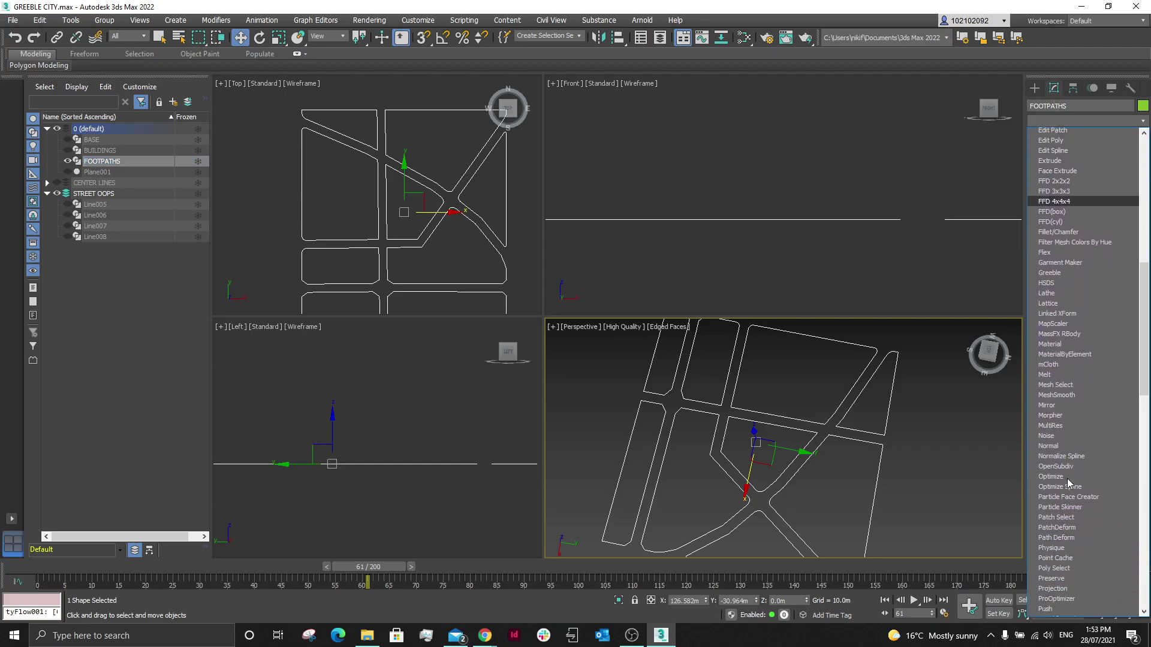
pyautogui.scroll(-4, 1067, 500)
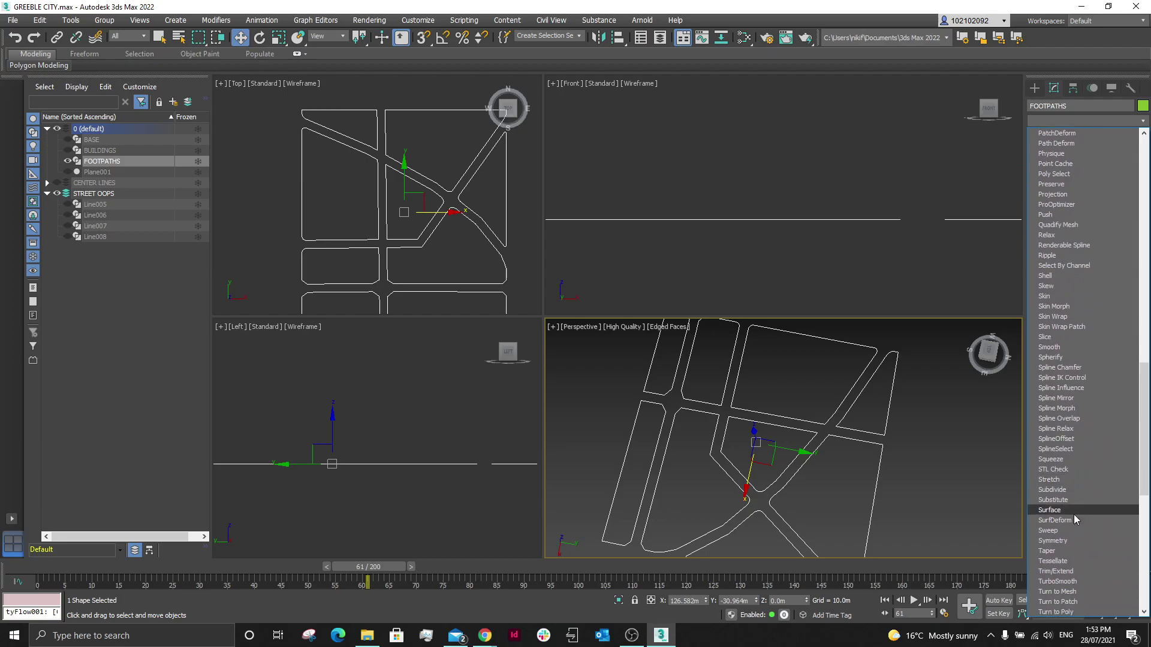
pyautogui.click(1060, 531)
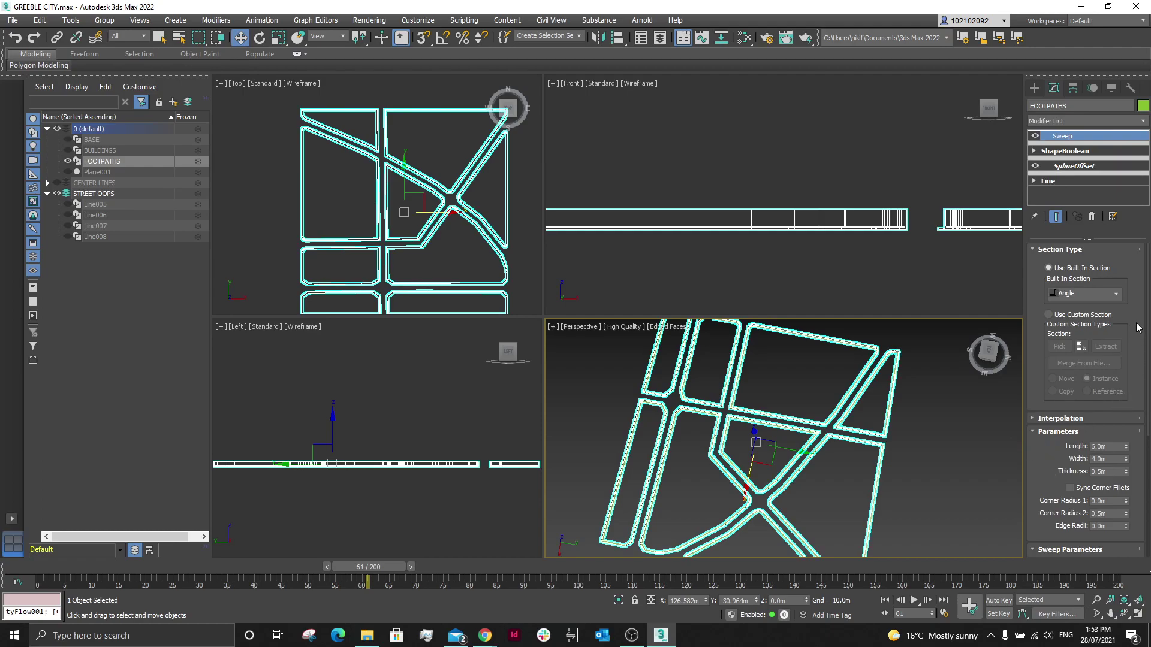
pyautogui.scroll(-1, 1138, 325)
pyautogui.scroll(-10, 1141, 327)
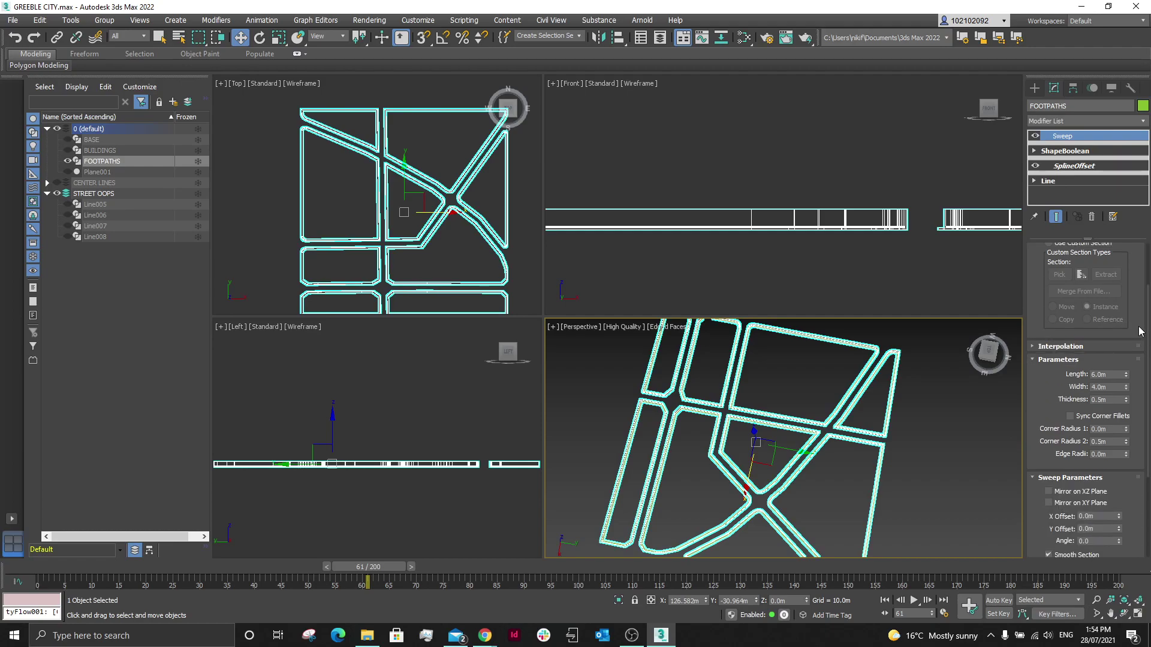
pyautogui.scroll(9, 1139, 332)
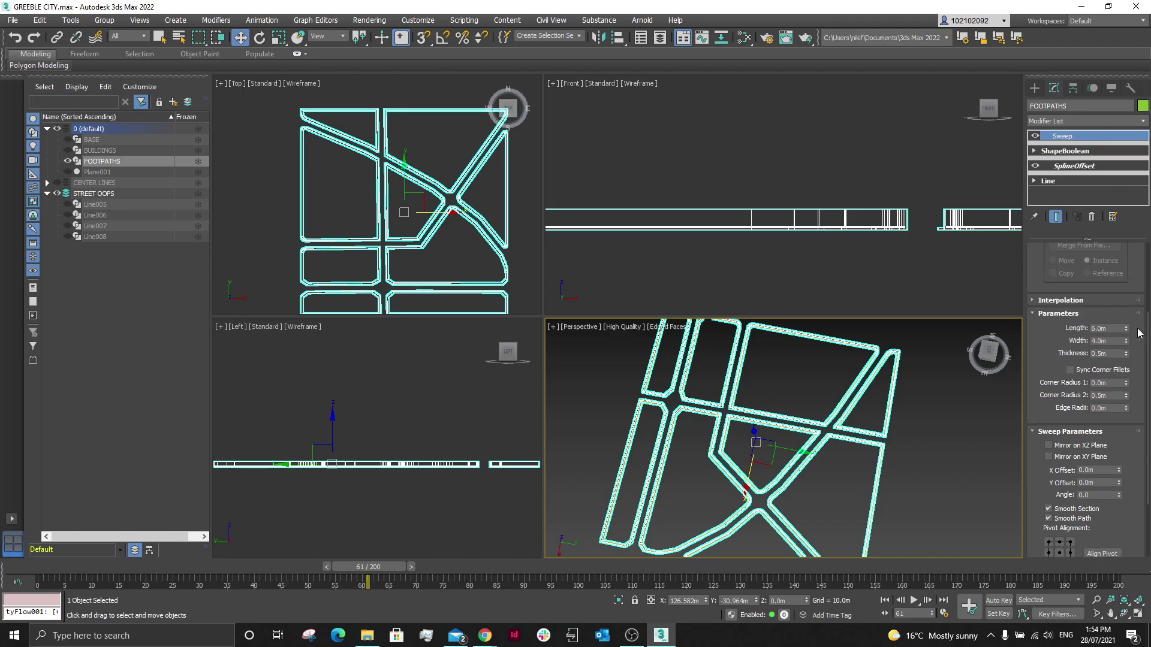
pyautogui.scroll(2, 1037, 368)
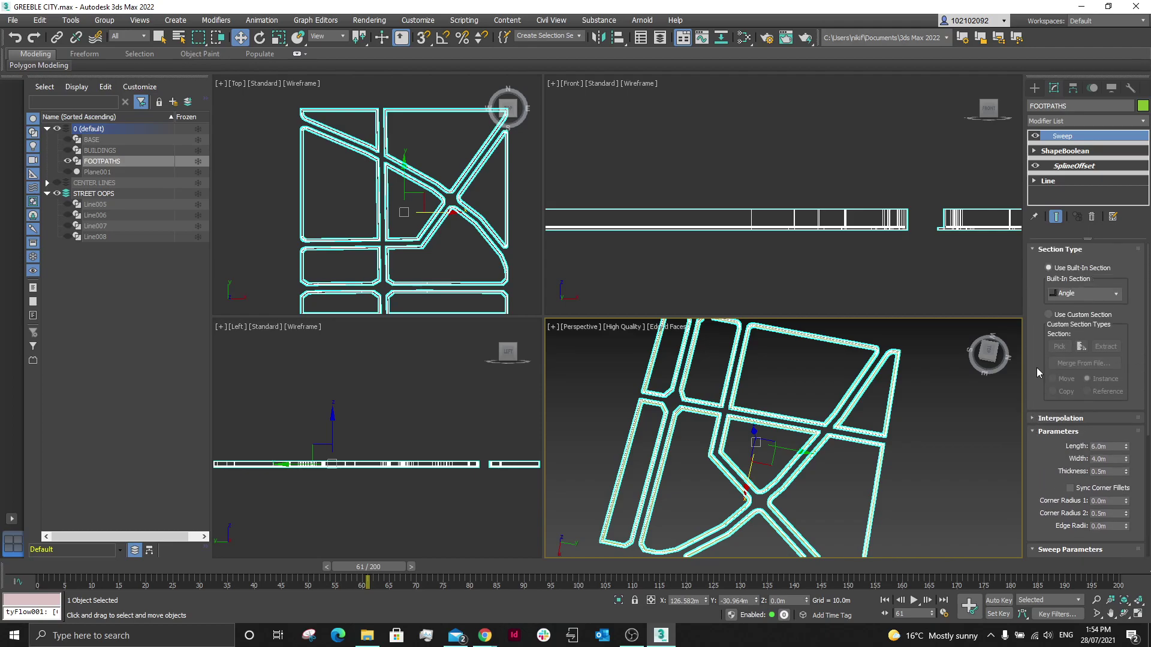
pyautogui.click(1075, 294)
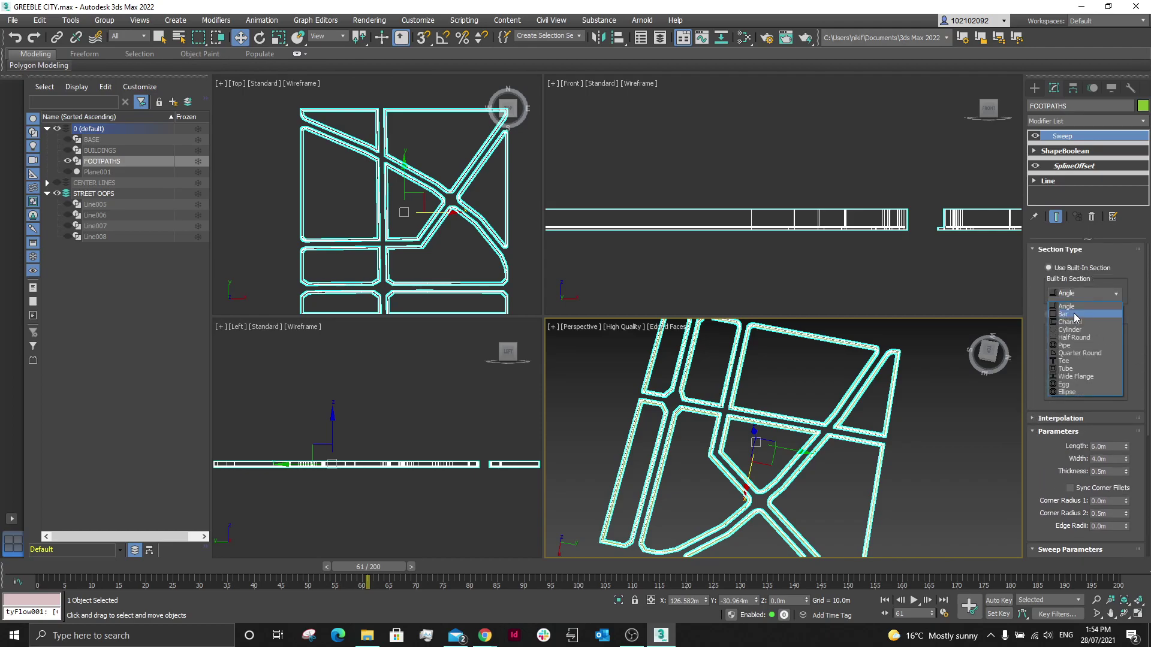
pyautogui.click(1075, 315)
# Step: Set the Bar section's length to 0.1 m for thin footpaths
pyautogui.scroll(3, 757, 497)
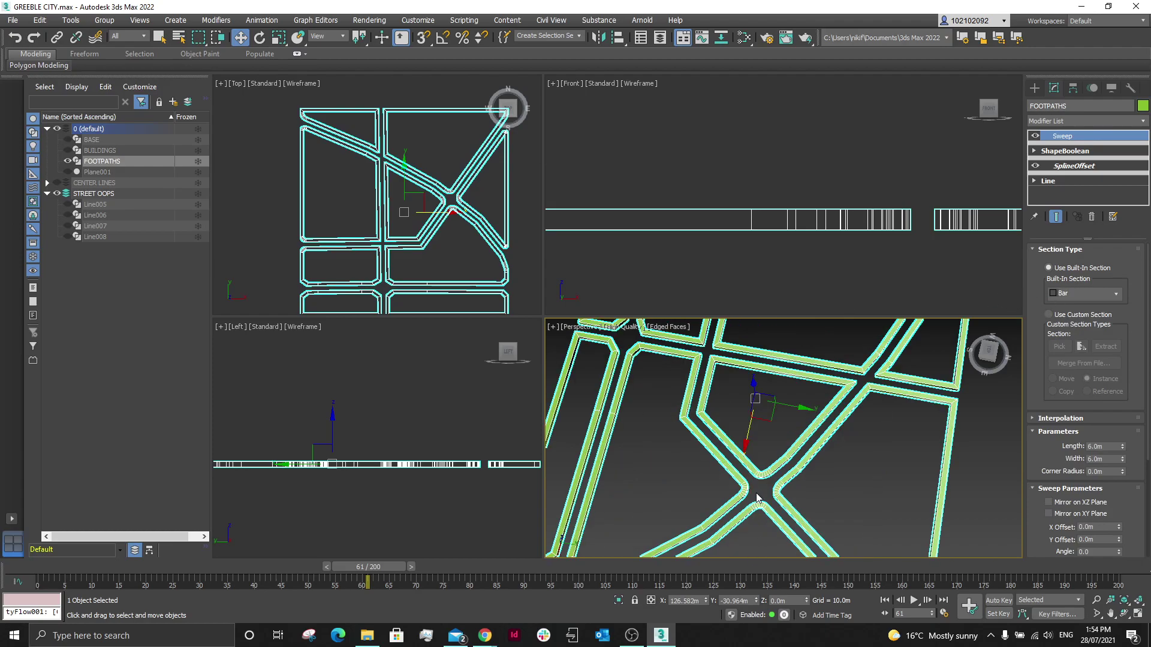
pyautogui.scroll(2, 757, 497)
pyautogui.scroll(2, 777, 459)
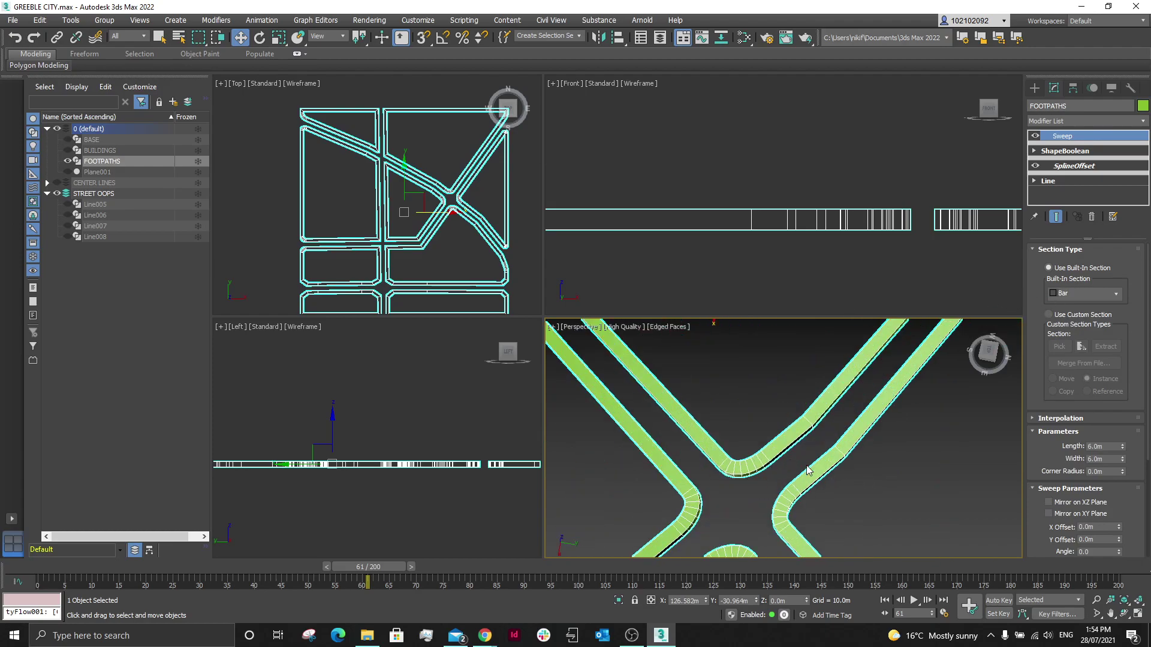
pyautogui.keyDown('alt'); pyautogui.moveTo(804, 465); pyautogui.dragTo(811, 406, button='middle'); pyautogui.keyUp('alt')
pyautogui.scroll(-4, 792, 389)
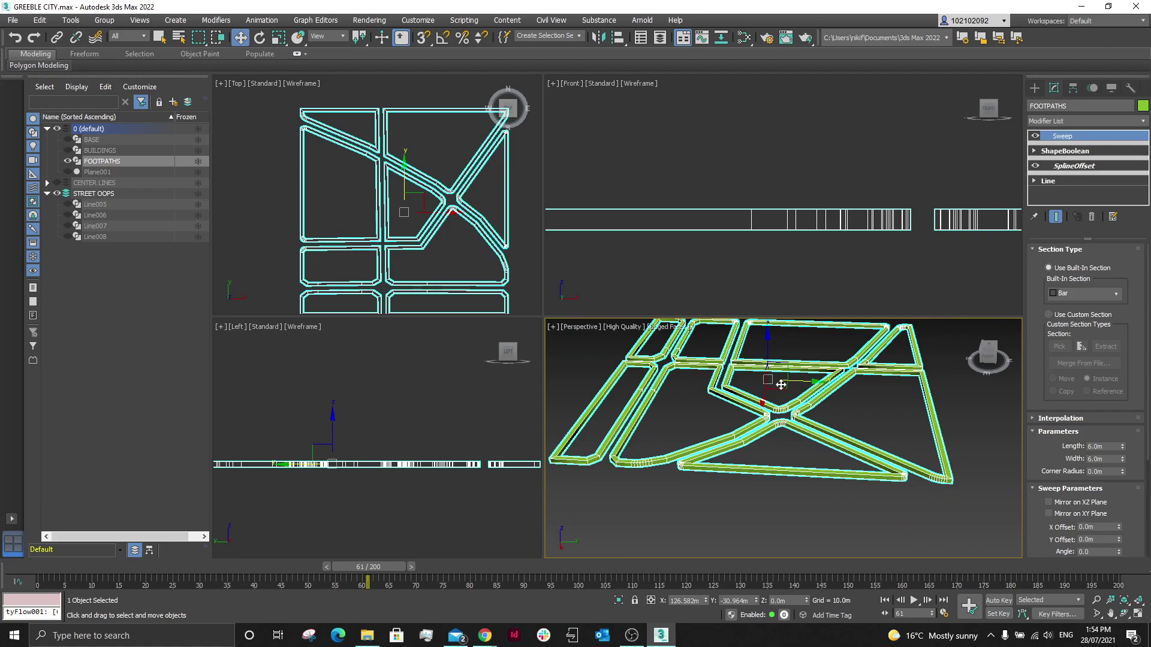
pyautogui.scroll(5, 780, 384)
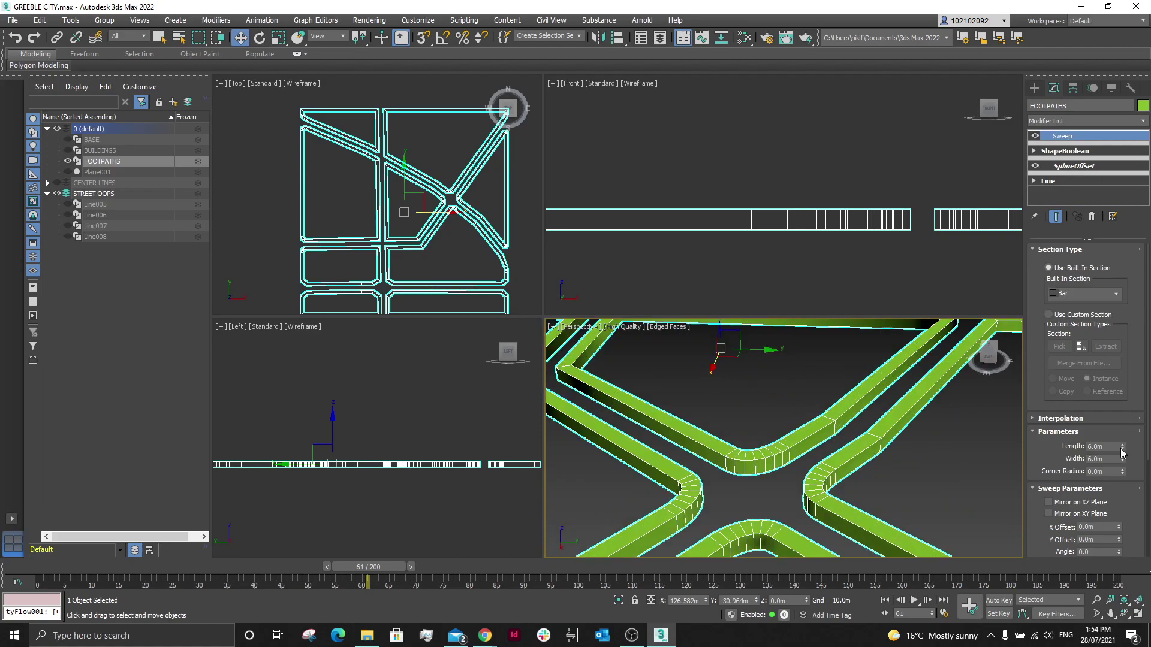
pyautogui.scroll(-2, 1128, 449)
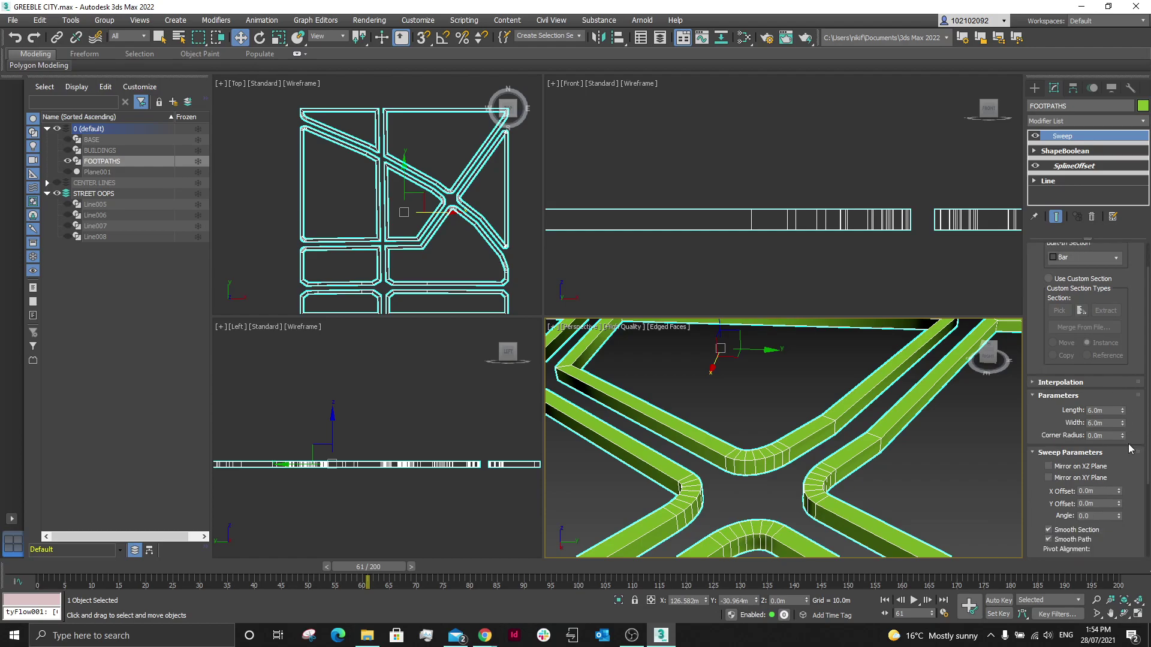
pyautogui.moveTo(1121, 412); pyautogui.dragTo(1123, 470)
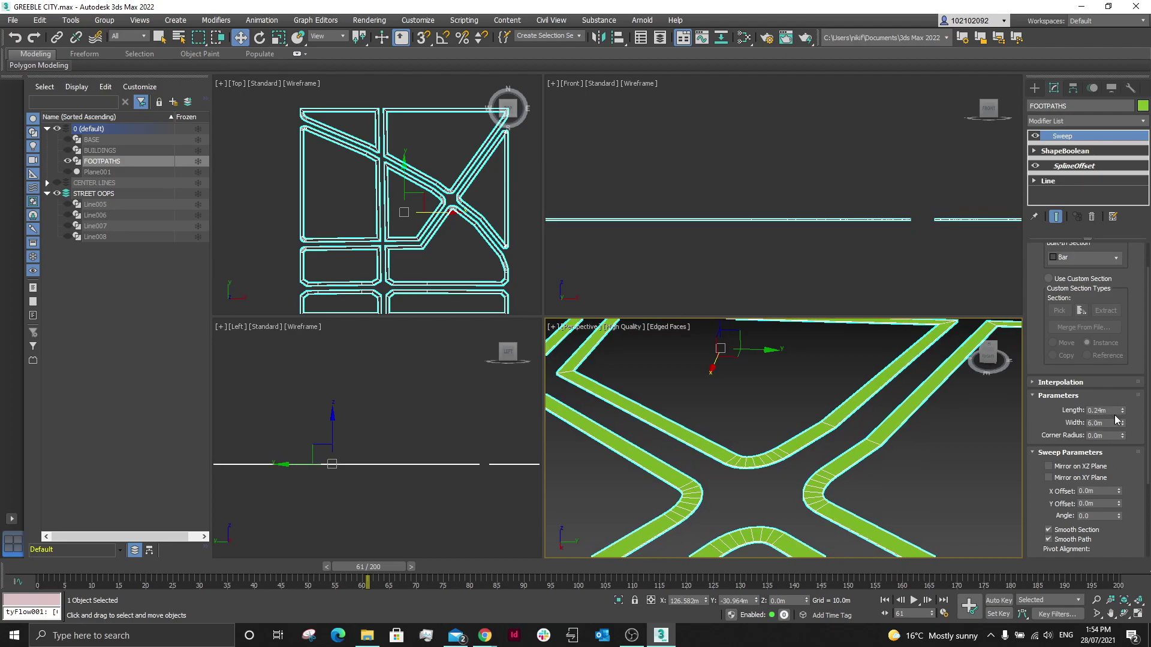
pyautogui.moveTo(1111, 410); pyautogui.dragTo(1013, 413)
pyautogui.write('.1')
pyautogui.press('Tab')
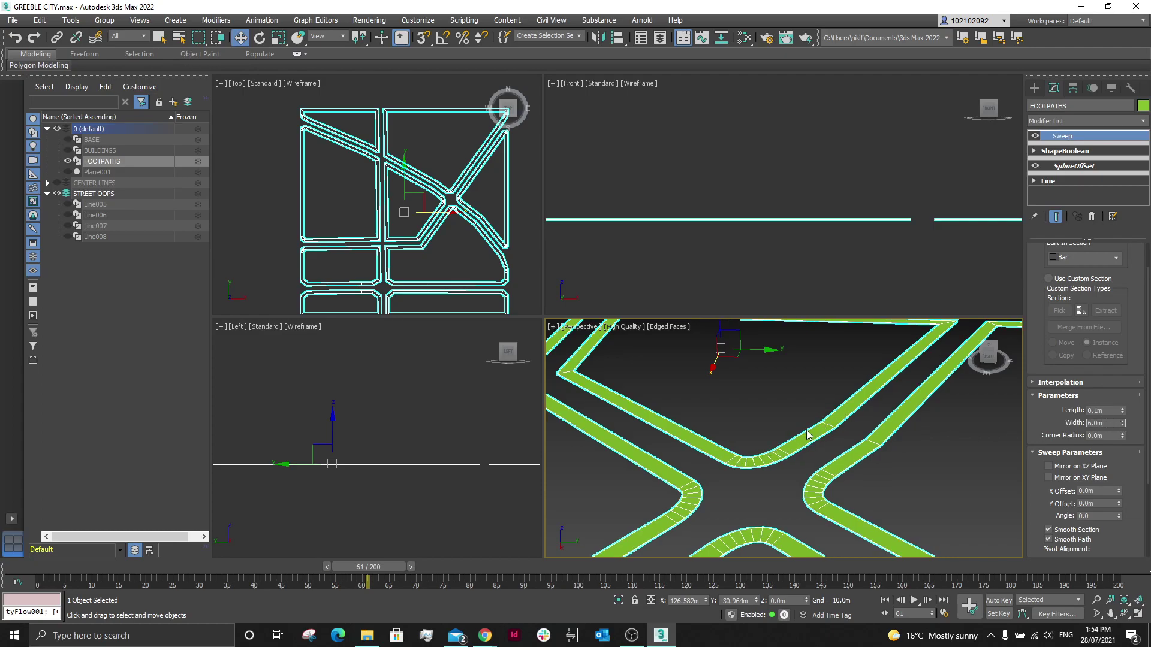
# Step: Try Bar section widths of 5 m and 8 m on the FOOTPATHS sweep
pyautogui.scroll(5, 435, 201)
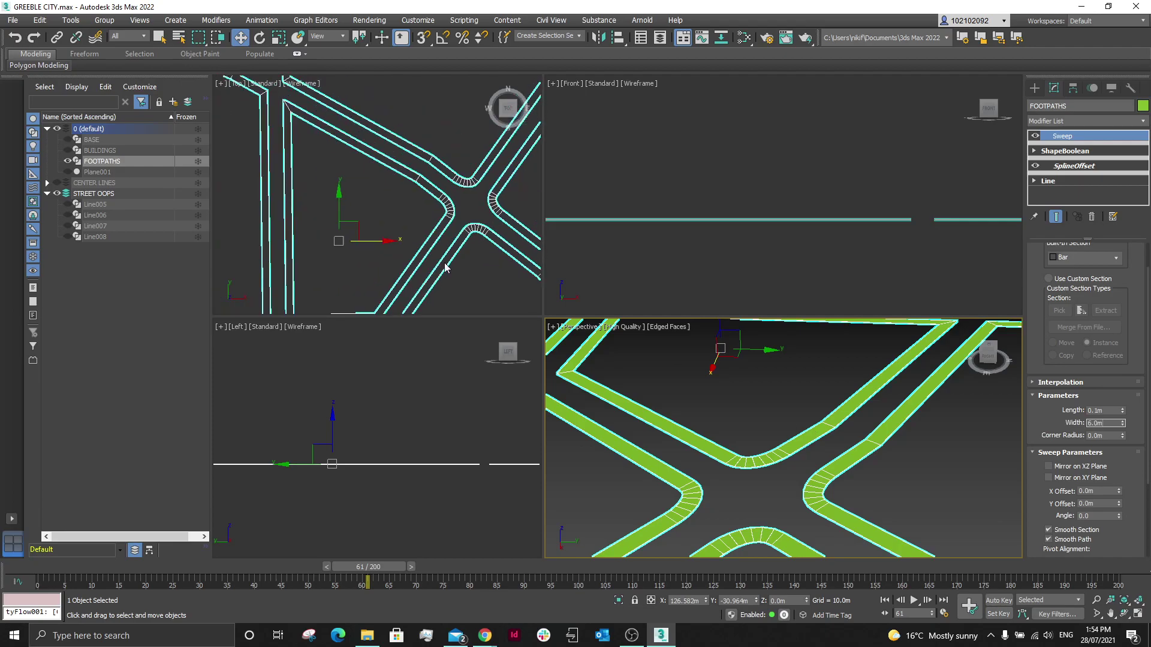
pyautogui.scroll(-5, 446, 268)
pyautogui.scroll(4, 783, 439)
pyautogui.scroll(-3, 783, 439)
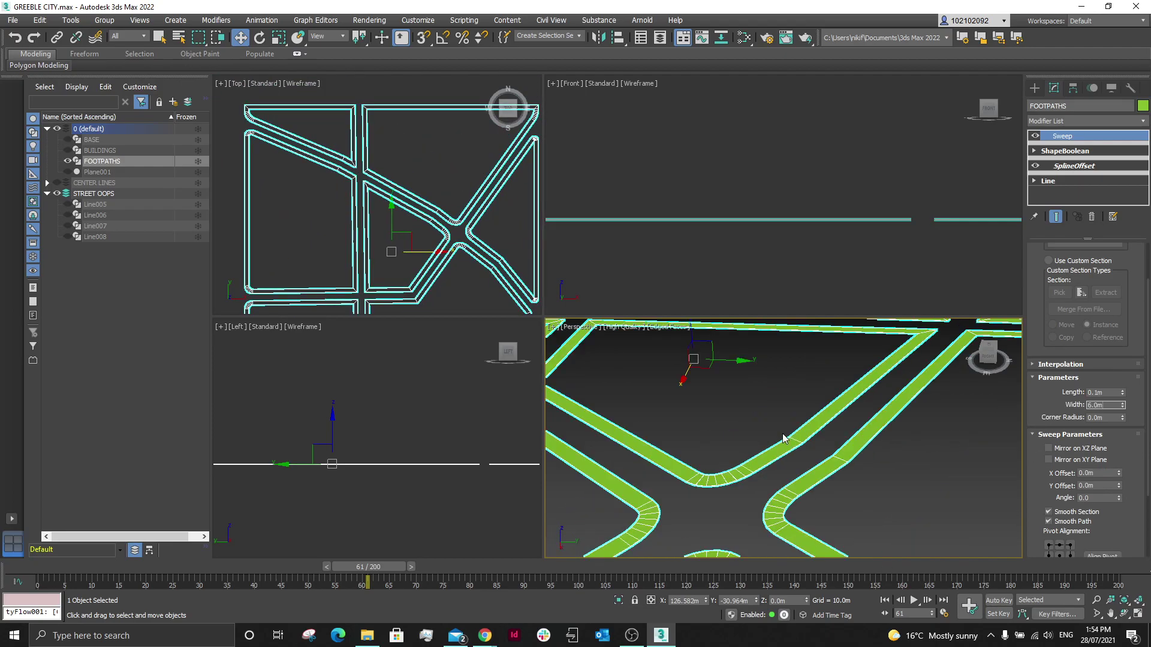
pyautogui.scroll(-6, 783, 438)
pyautogui.doubleClick(1106, 398)
pyautogui.write('5')
pyautogui.press('Return')
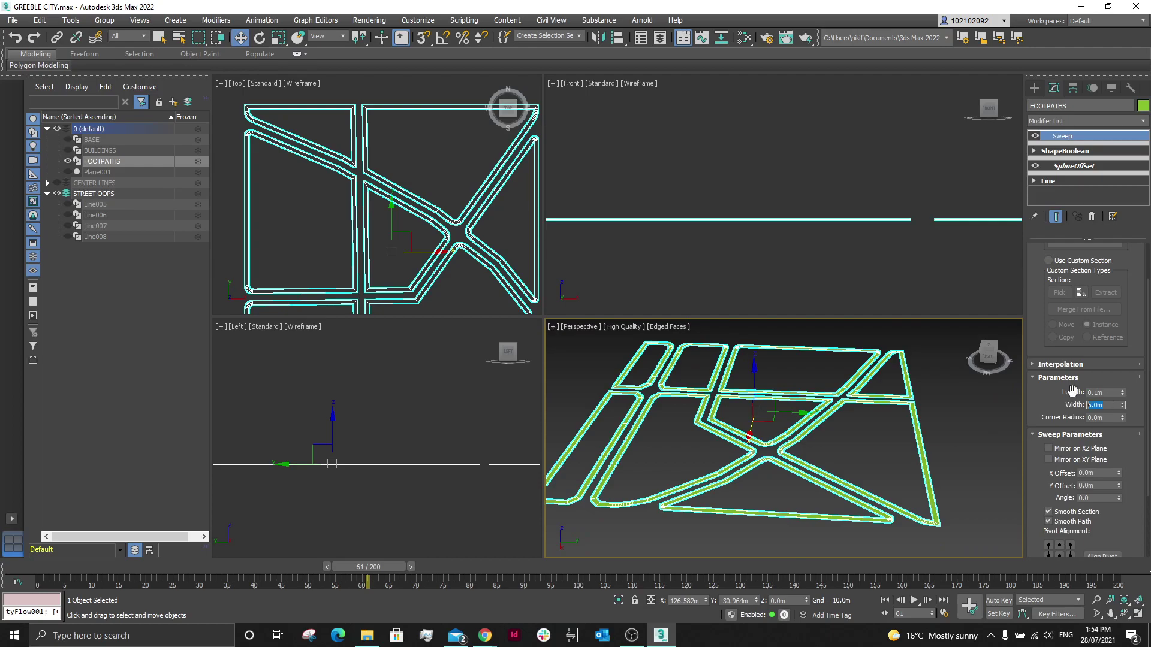
pyautogui.write('8')
pyautogui.click(973, 430)
# Step: Reduce the width of the FOOTPATHS sweep section and unhide BUILDINGS
pyautogui.scroll(5, 886, 508)
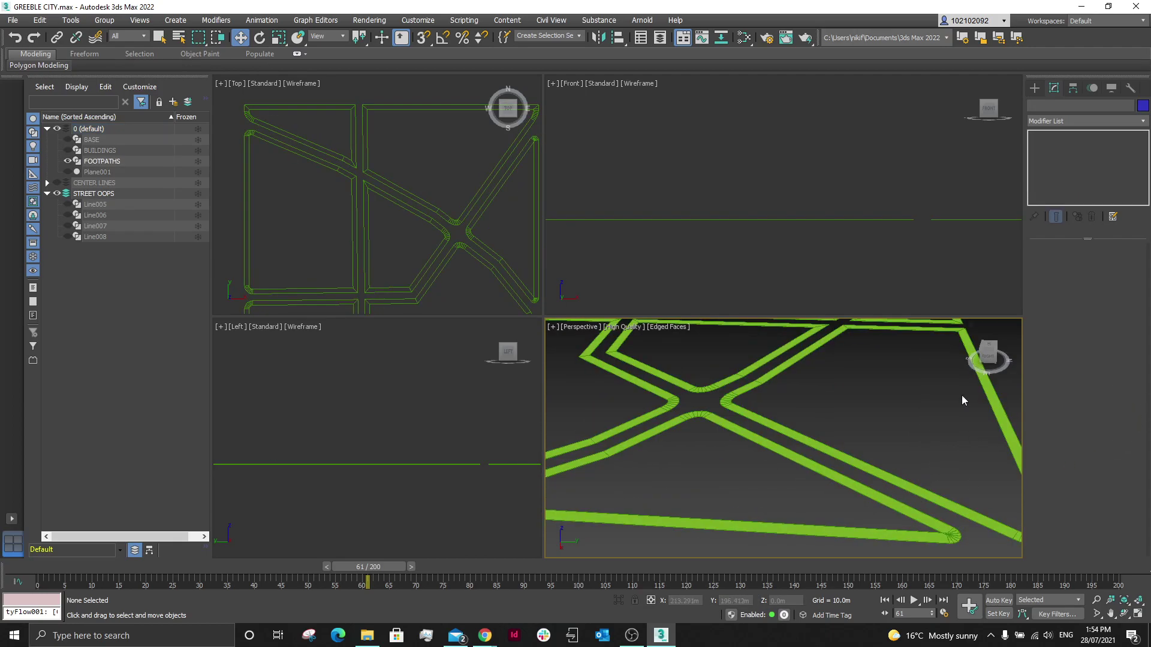
pyautogui.click(987, 401)
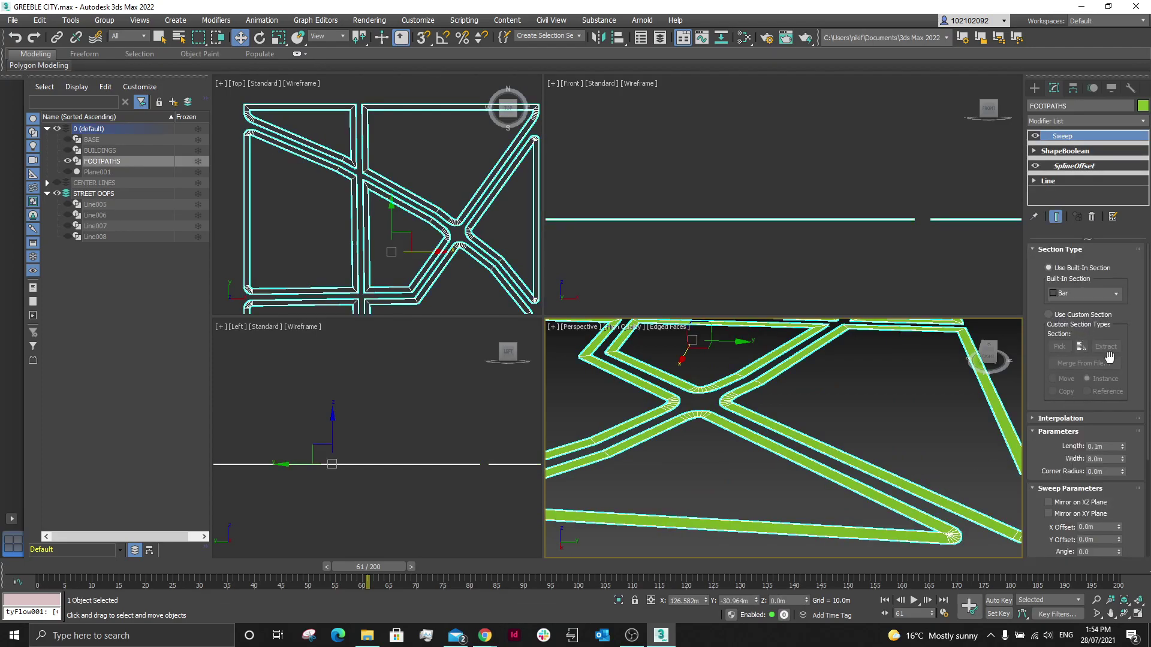
pyautogui.doubleClick(1097, 459)
pyautogui.click(958, 459)
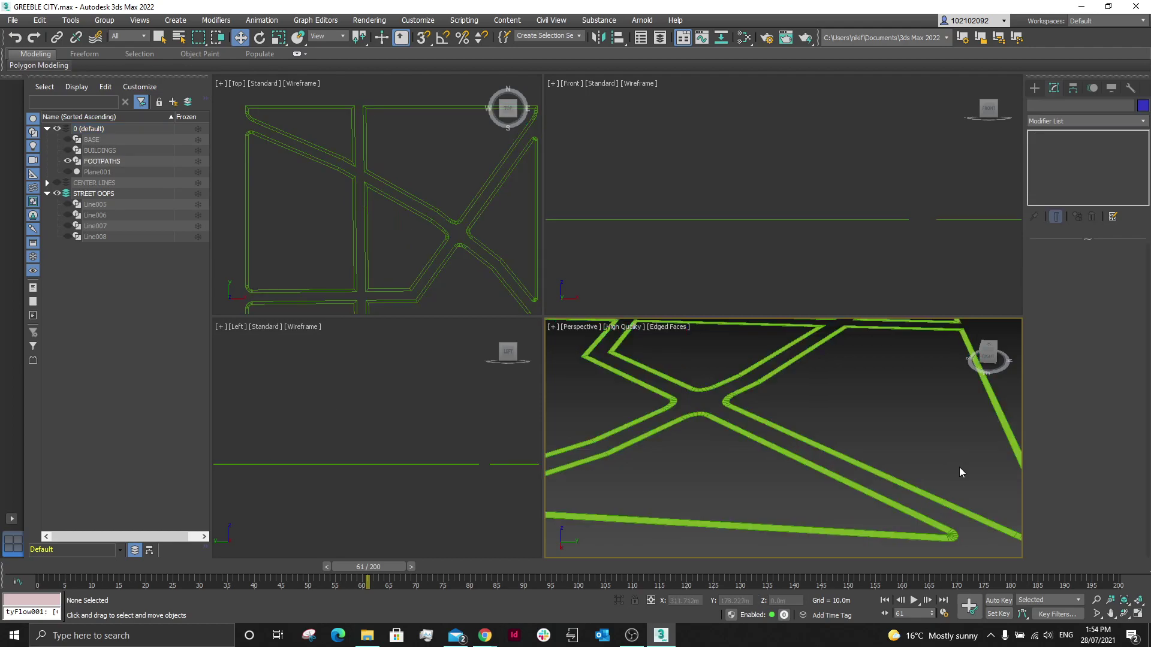
pyautogui.scroll(5, 763, 487)
pyautogui.scroll(-4, 762, 487)
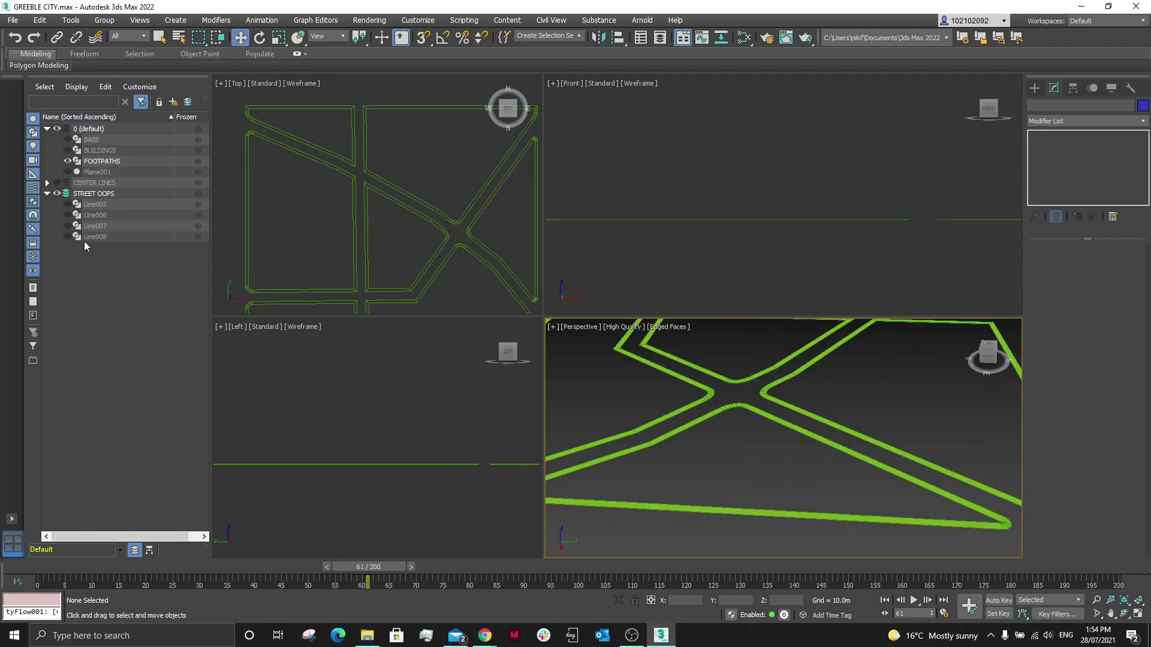
pyautogui.click(66, 150)
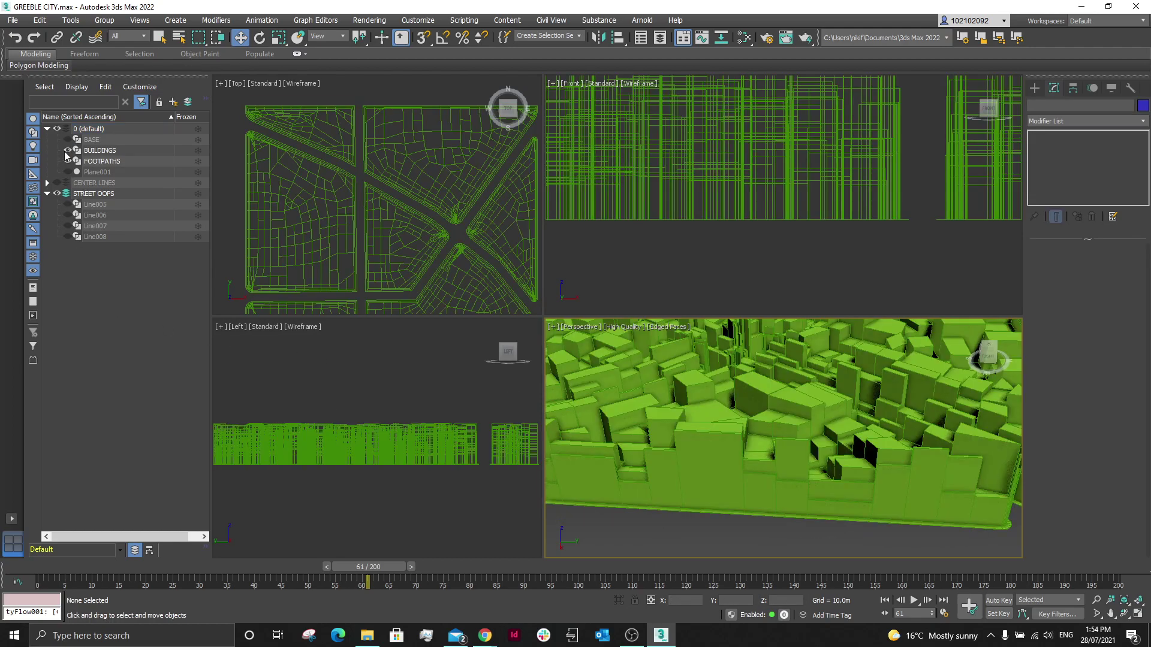
# Step: Change the FOOTPATHS object colour to purple so it stands out from the green buildings
pyautogui.scroll(5, 939, 544)
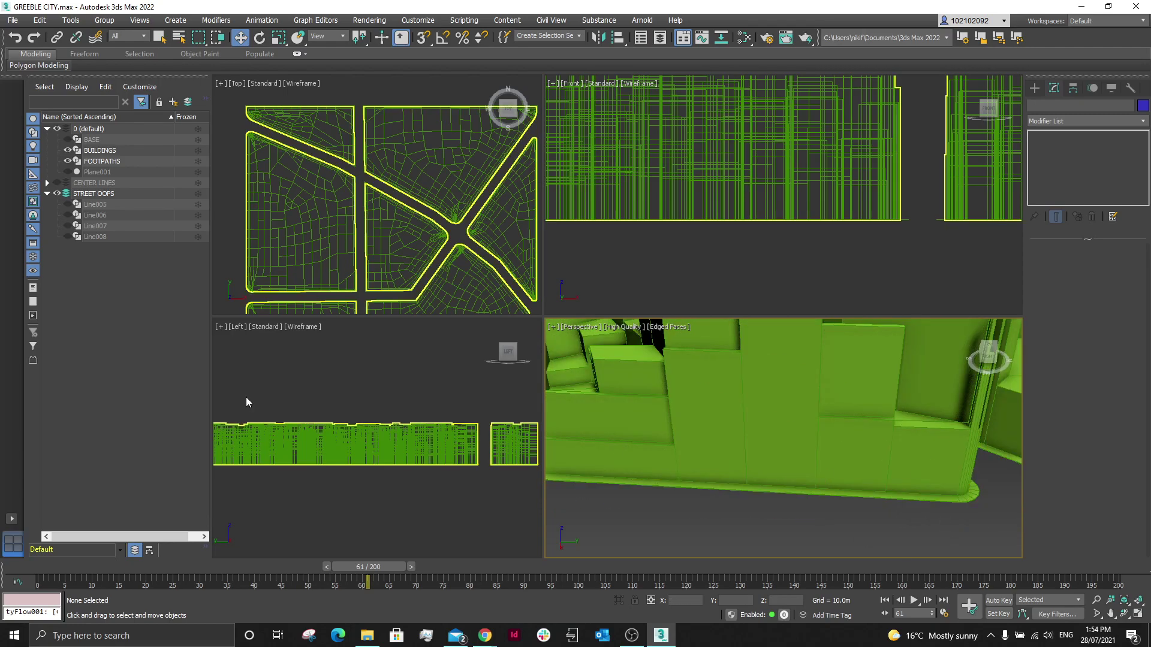
pyautogui.click(114, 162)
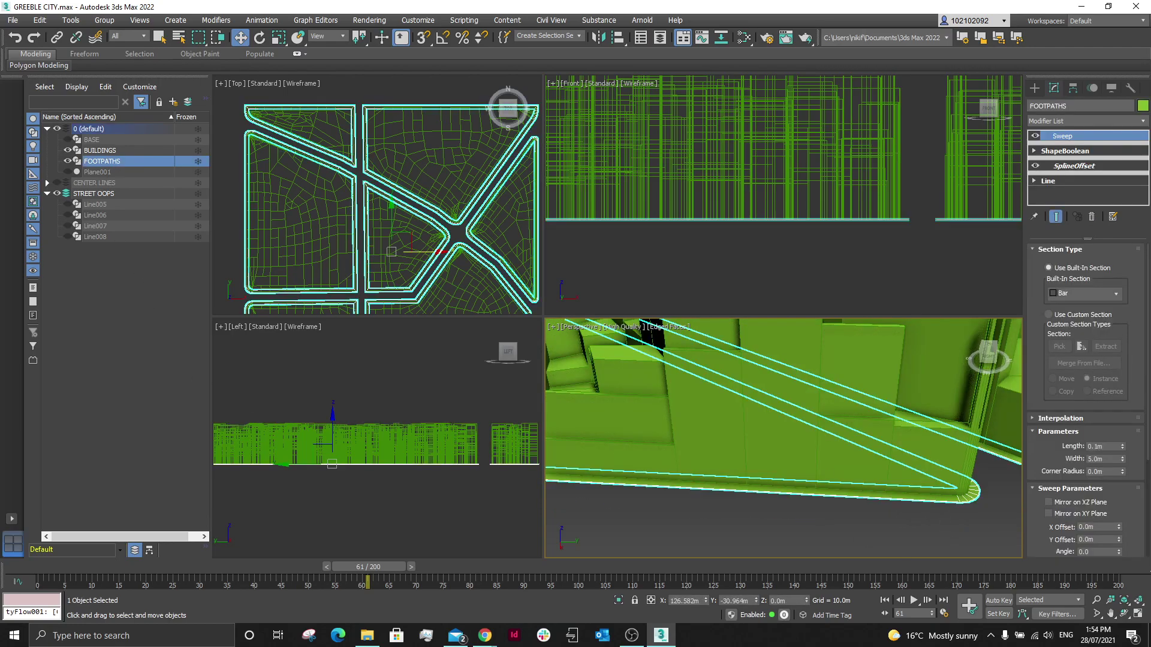
pyautogui.click(1143, 106)
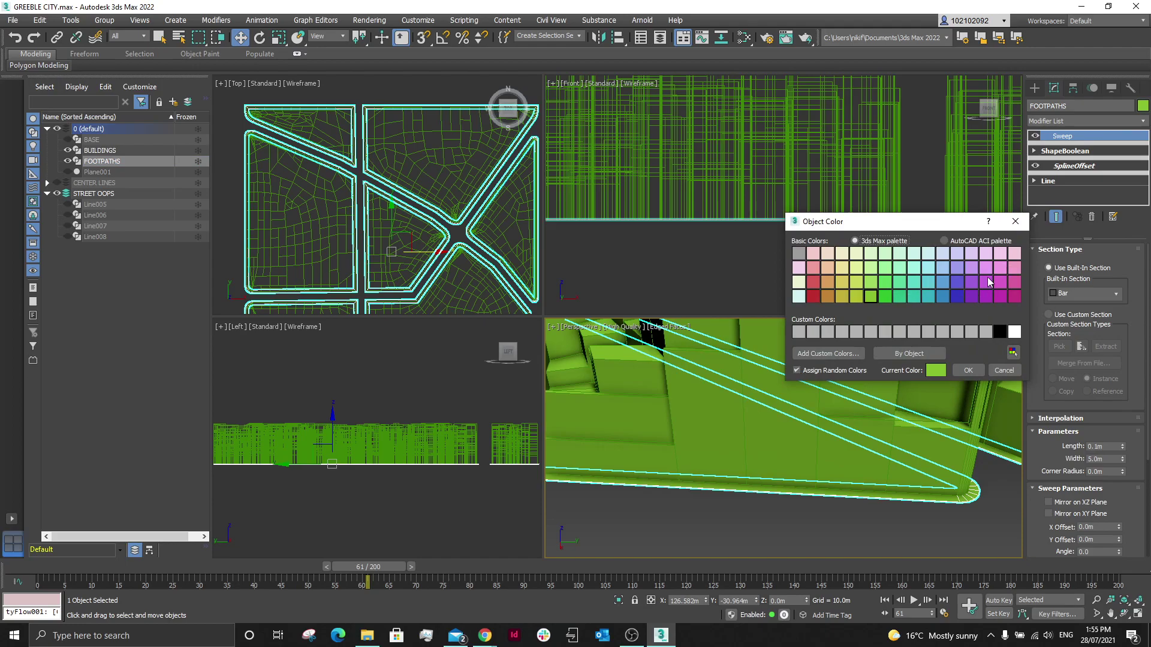
pyautogui.click(972, 279)
pyautogui.click(968, 370)
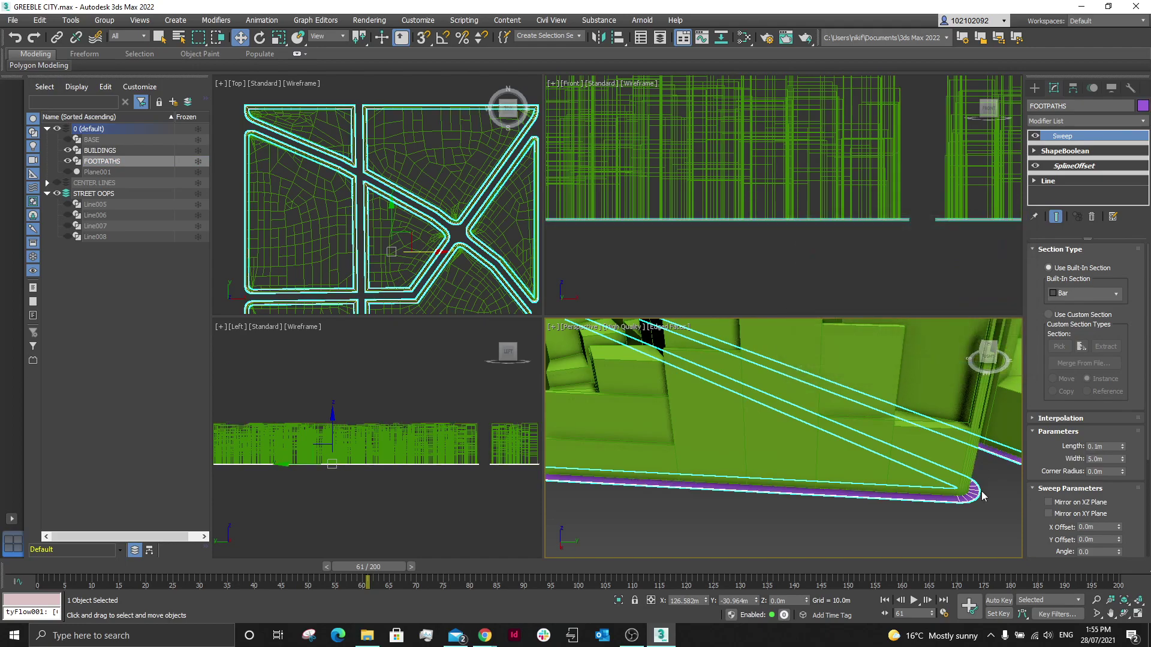
pyautogui.click(970, 520)
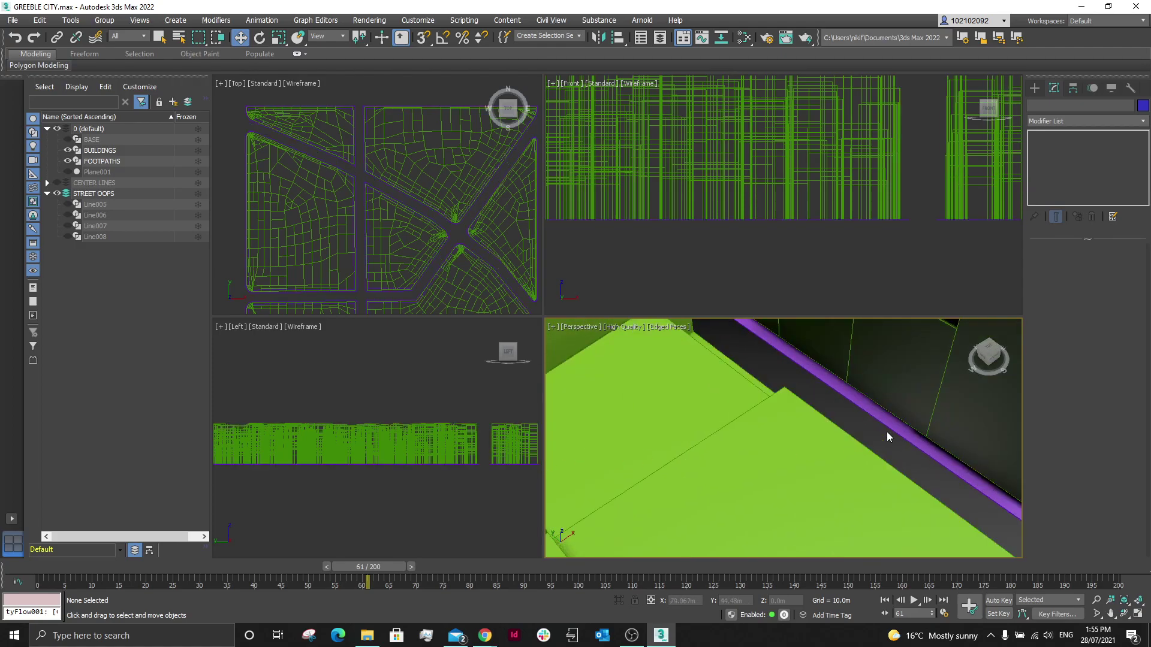
# Step: Try a width of 6 m for the Bar section of the FOOTPATHS sweep
pyautogui.moveTo(886, 431); pyautogui.dragTo(745, 446, button='middle')
pyautogui.click(741, 434)
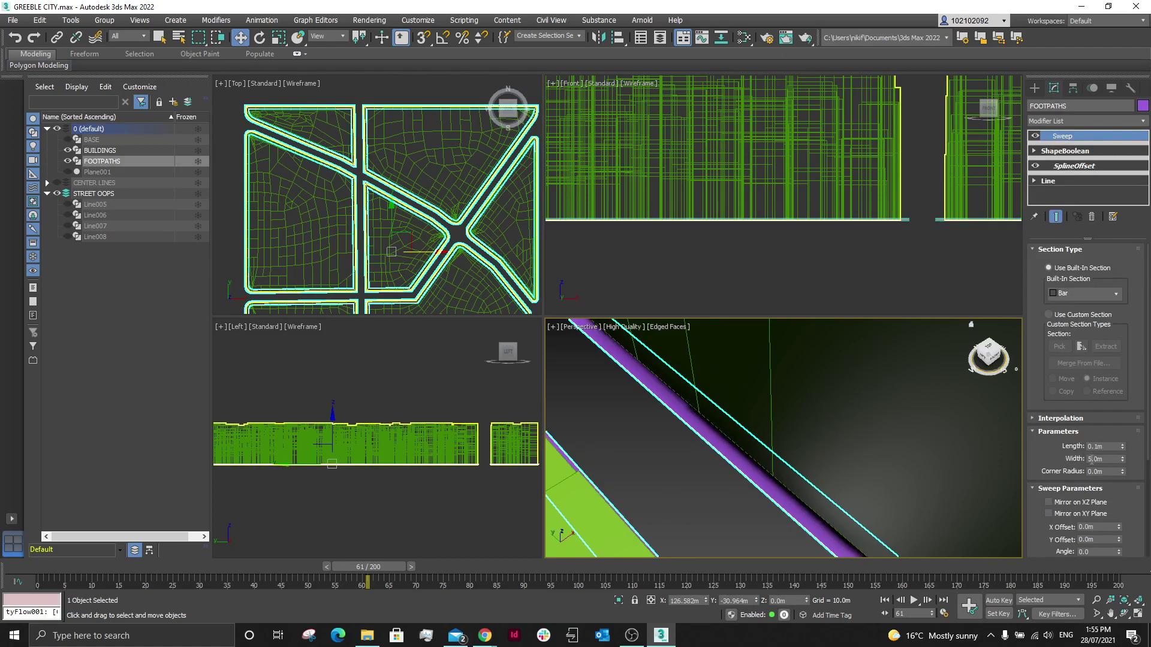
pyautogui.doubleClick(1096, 459)
pyautogui.write('6')
pyautogui.press('Return')
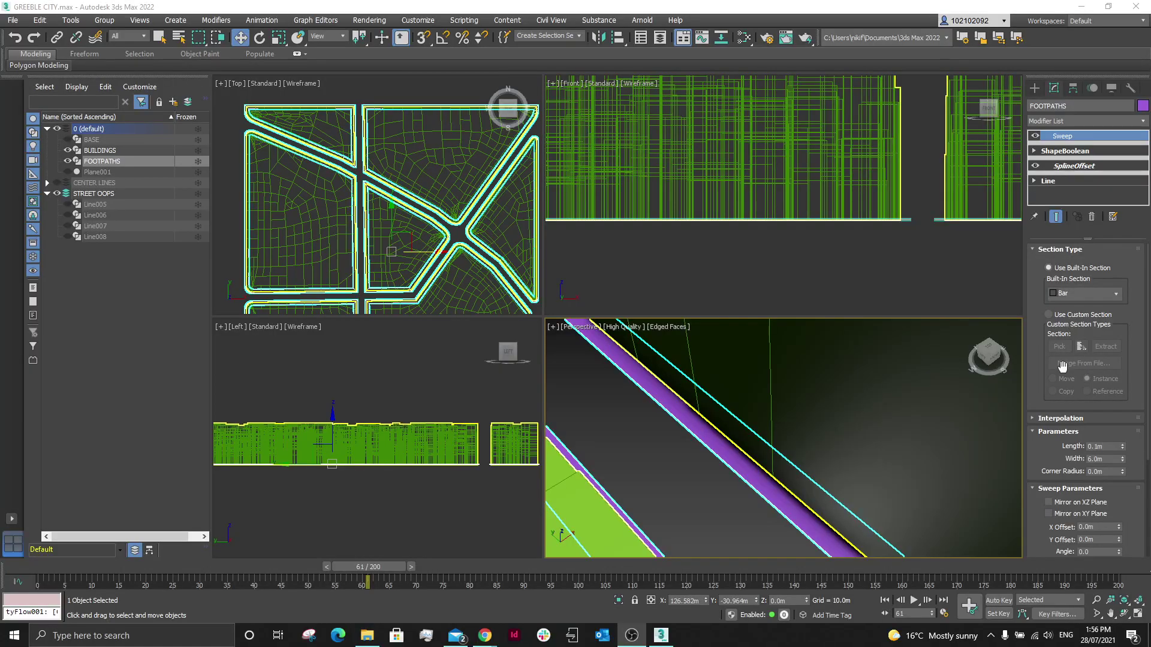
# Step: Set the FOOTPATHS sweep's pivot alignment to the middle-right point and its section width to 3 m
pyautogui.scroll(-5, 1061, 409)
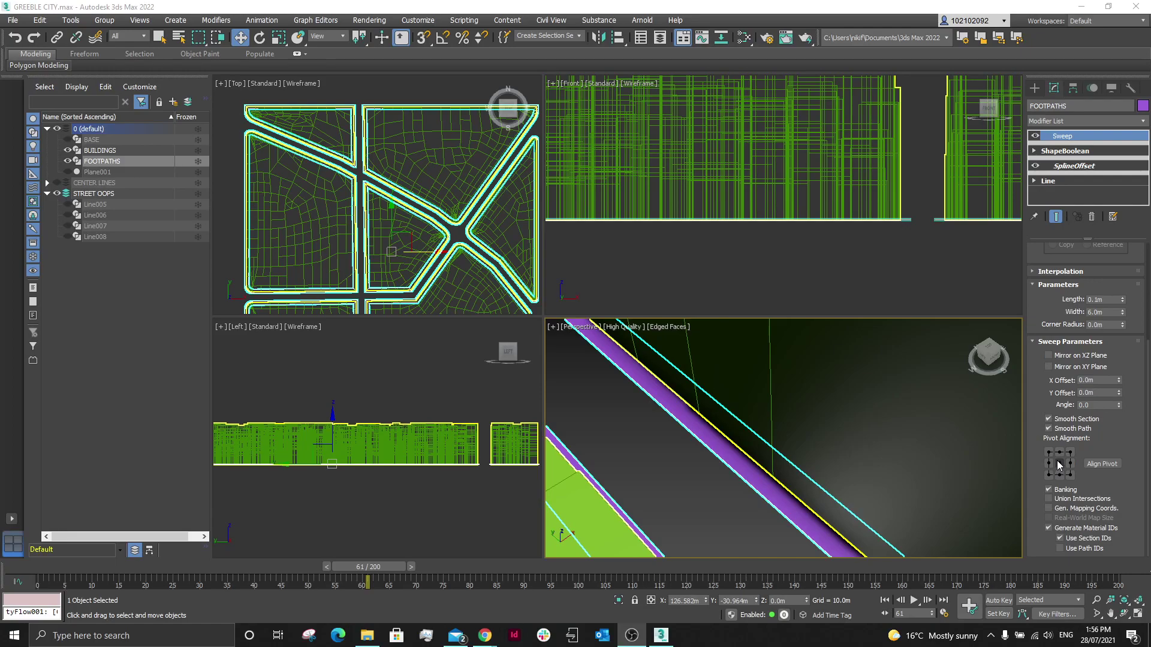
pyautogui.click(1059, 464)
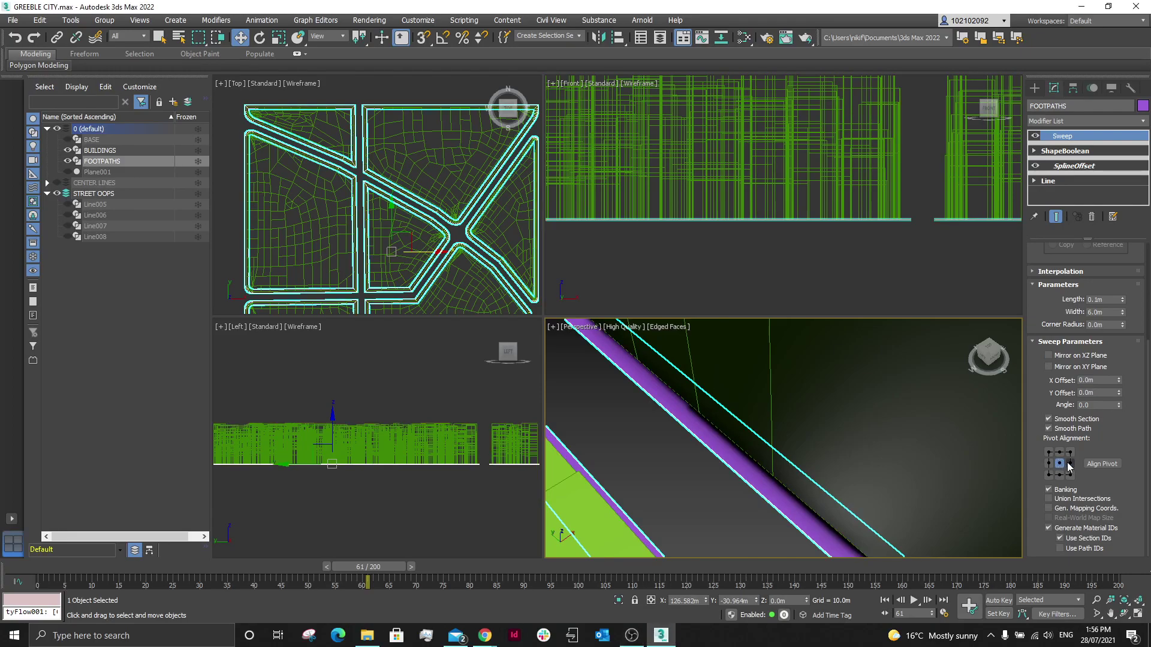
pyautogui.click(1070, 464)
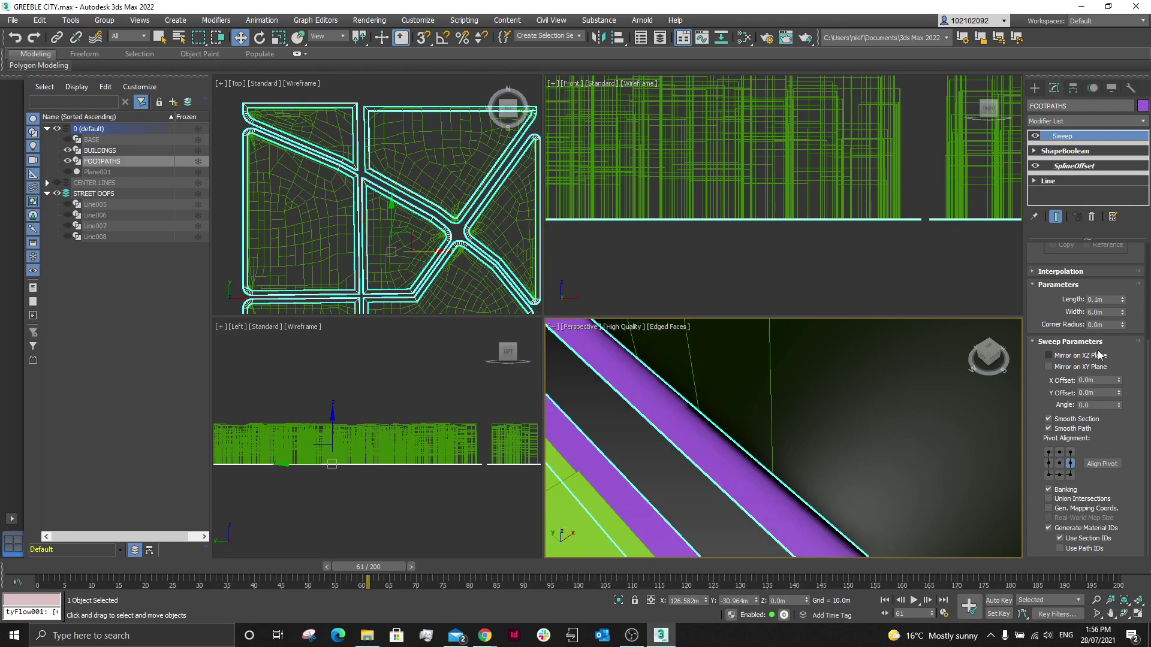
pyautogui.doubleClick(1094, 312)
pyautogui.write('3')
pyautogui.click(721, 524)
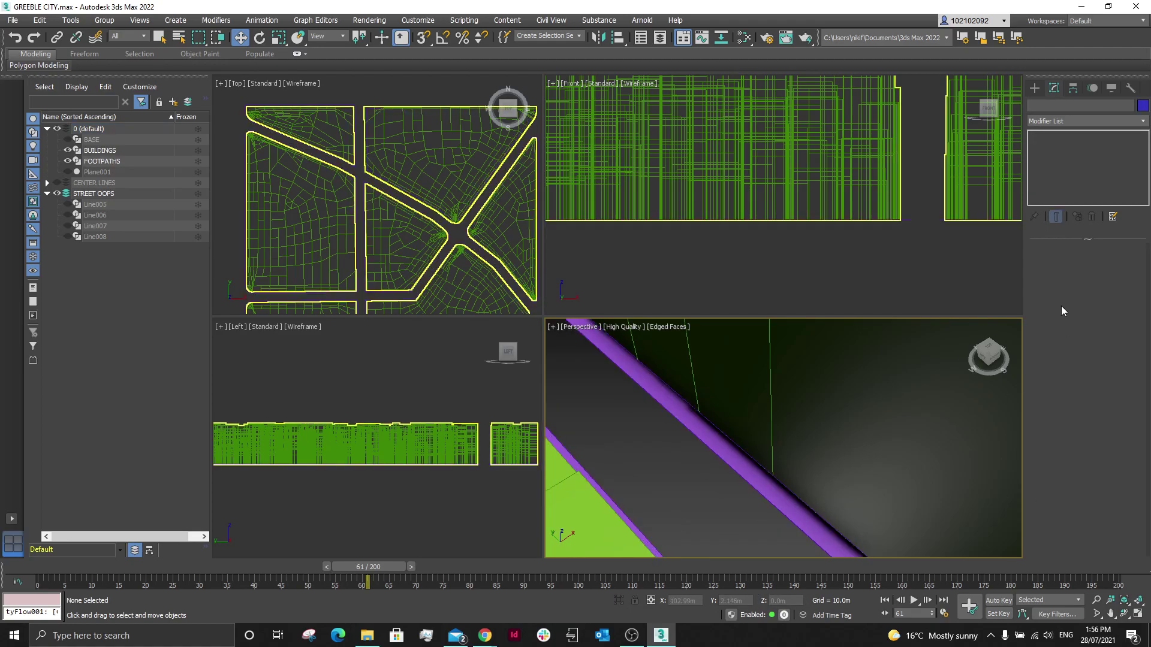
# Step: Try the lower pivot alignment points on the FOOTPATHS sweep, then restore the middle-right alignment
pyautogui.click(803, 509)
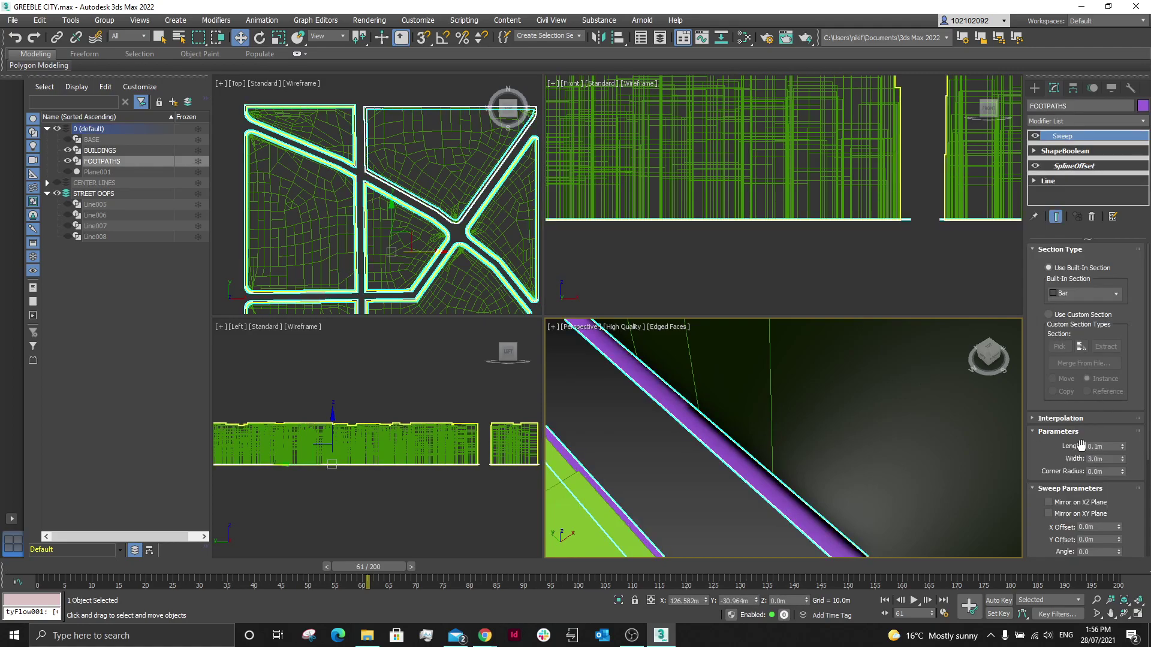
pyautogui.scroll(-5, 1080, 444)
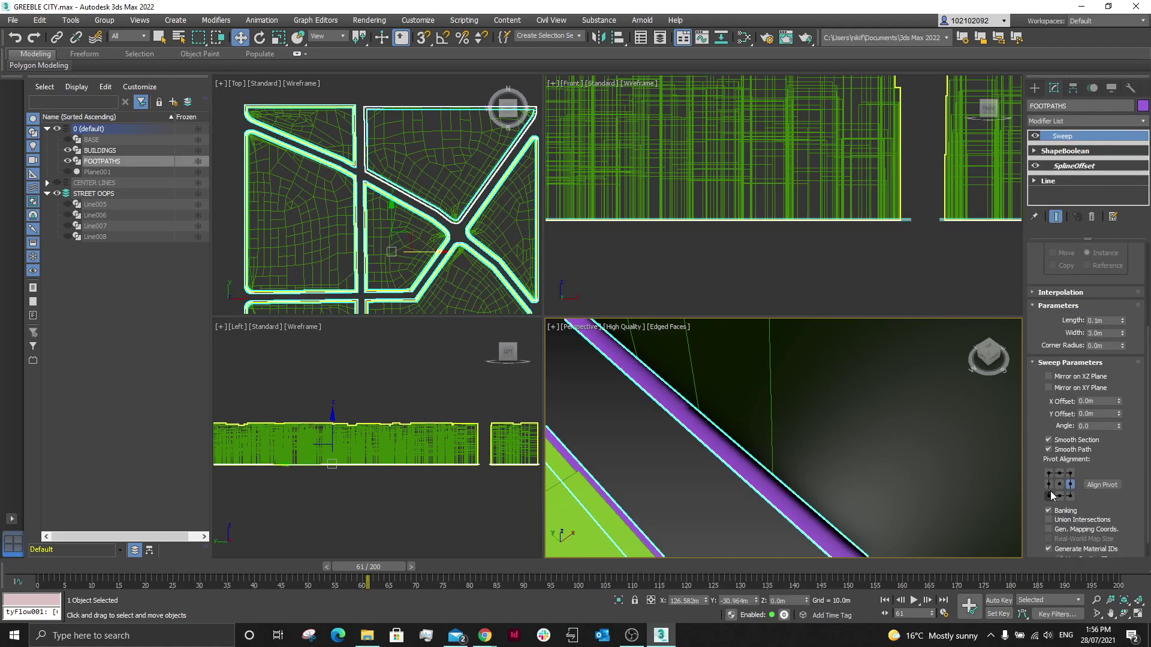
pyautogui.click(1050, 495)
pyautogui.click(1069, 495)
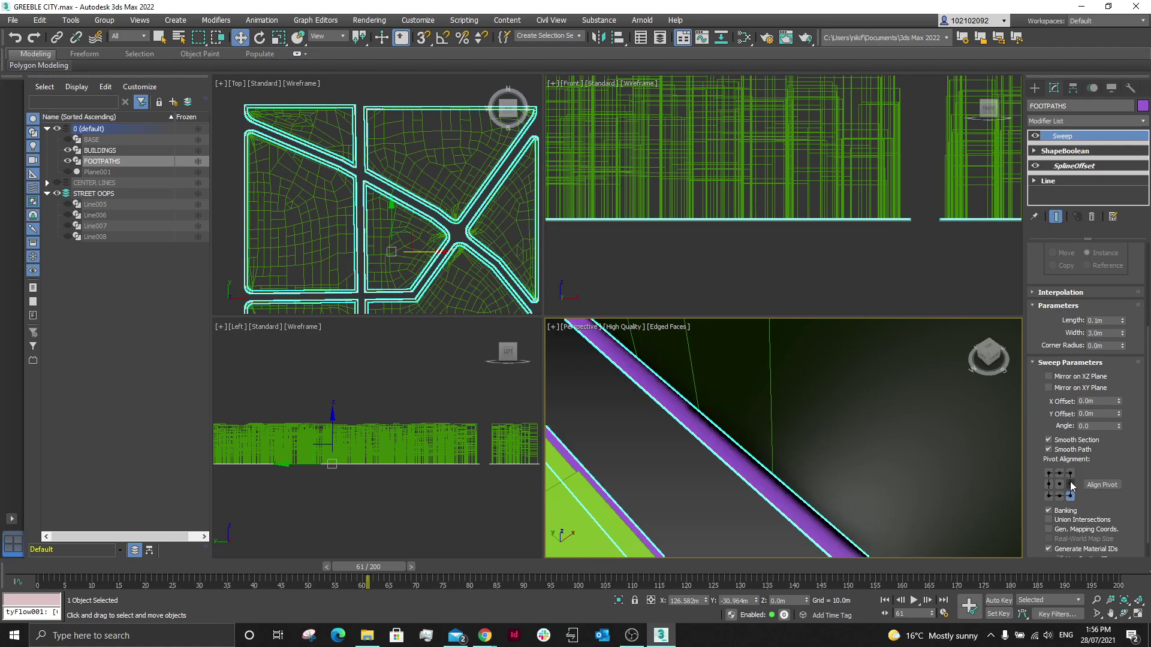
pyautogui.click(1071, 484)
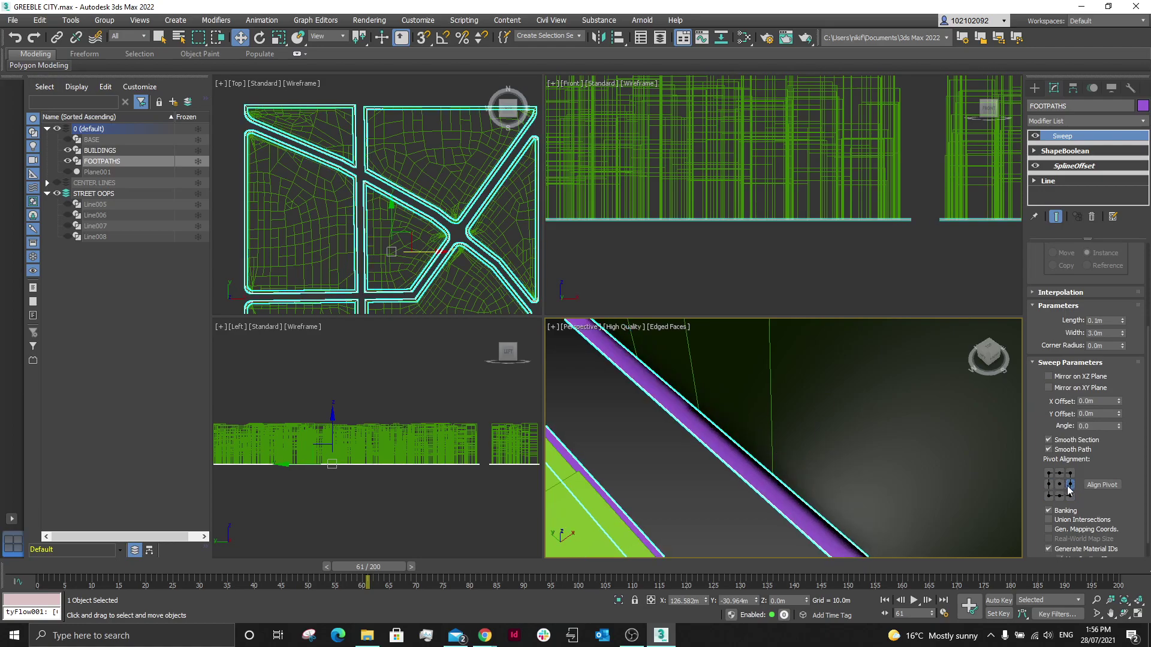
# Step: Enable Union Intersections on the FOOTPATHS sweep and deselect the object
pyautogui.click(1048, 520)
pyautogui.scroll(-1, 1076, 521)
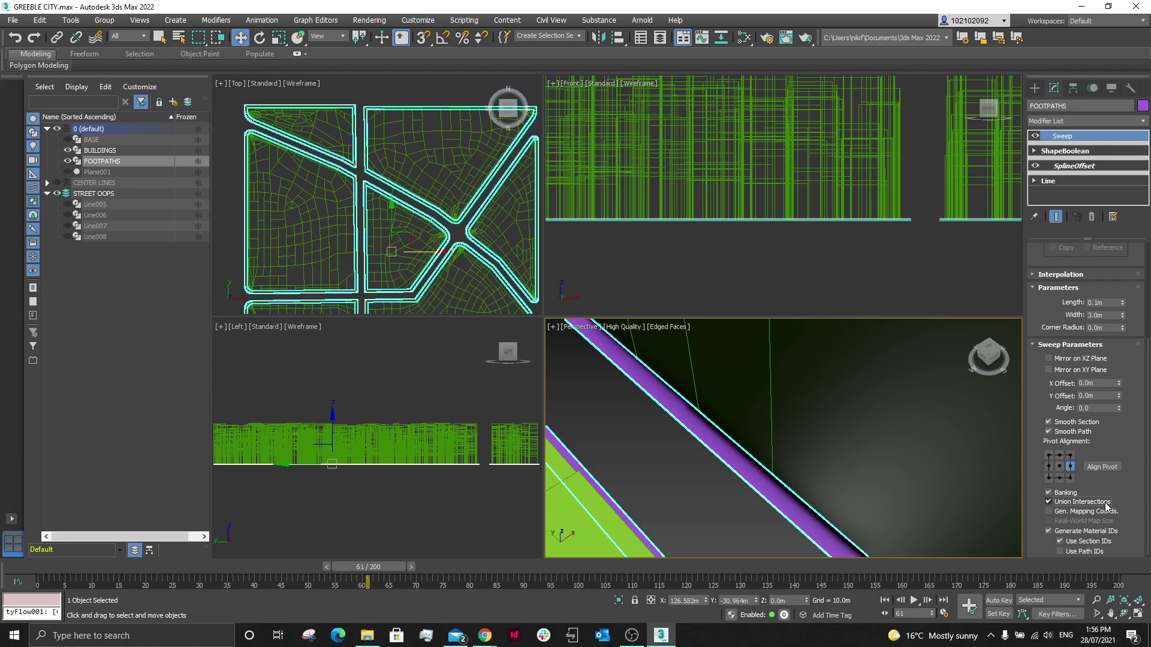
pyautogui.scroll(-1, 1103, 505)
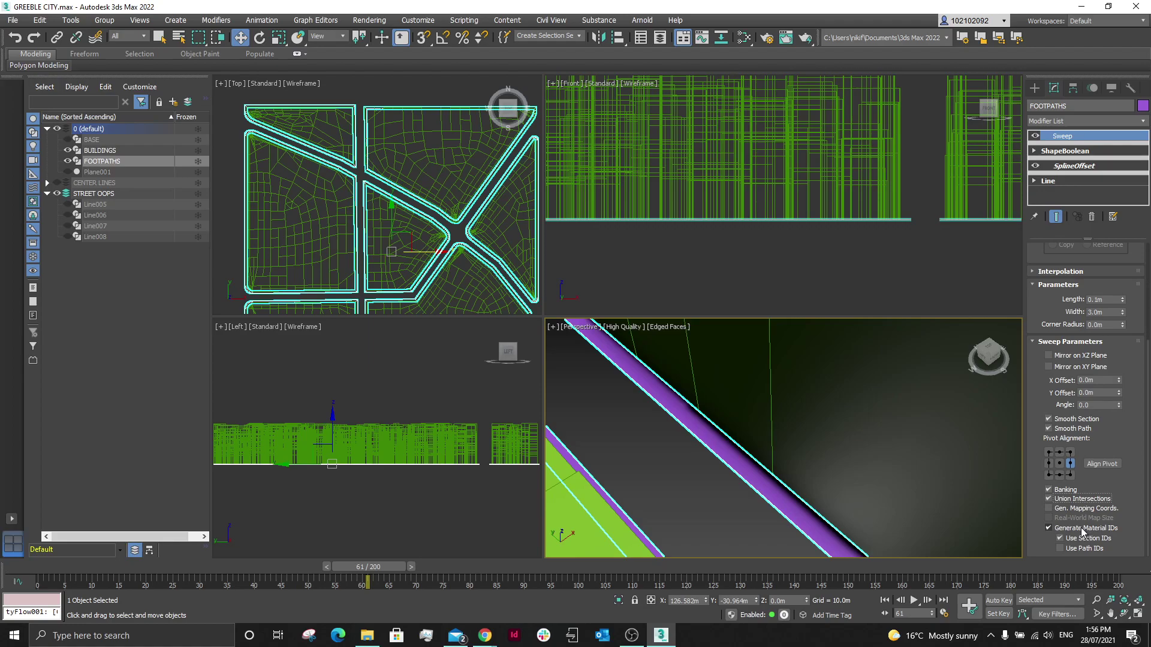
pyautogui.hotkey('ctrl', 'd')
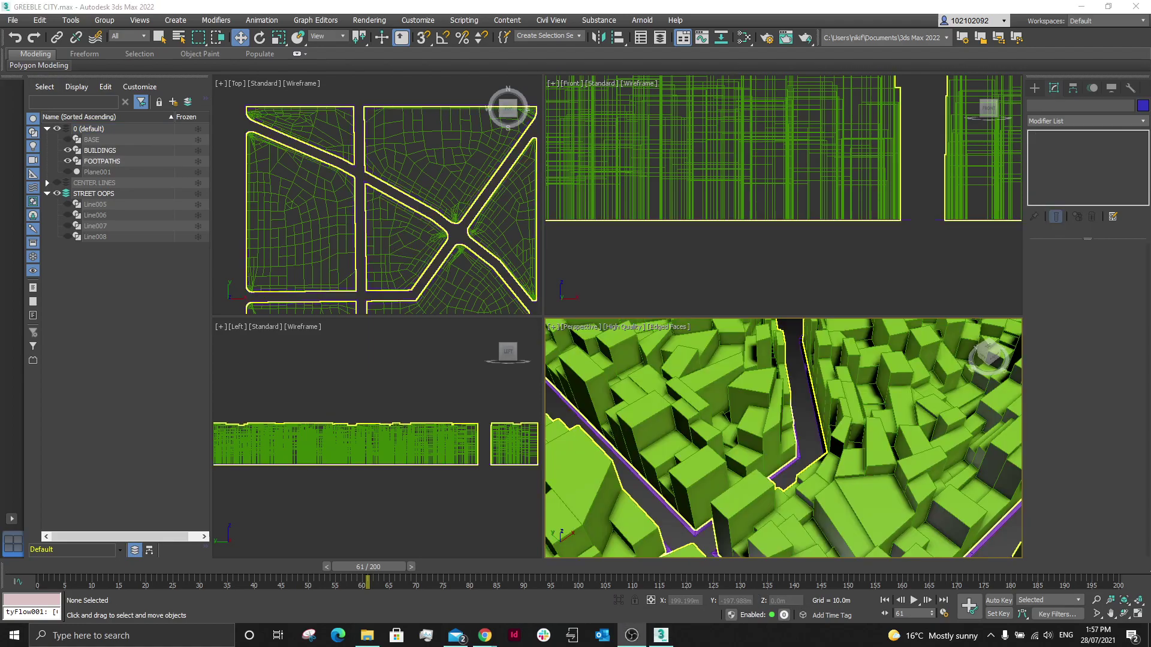
# Step: Draw a plane about 454 m long and 519 m wide over the city in the Top view
pyautogui.press('z')
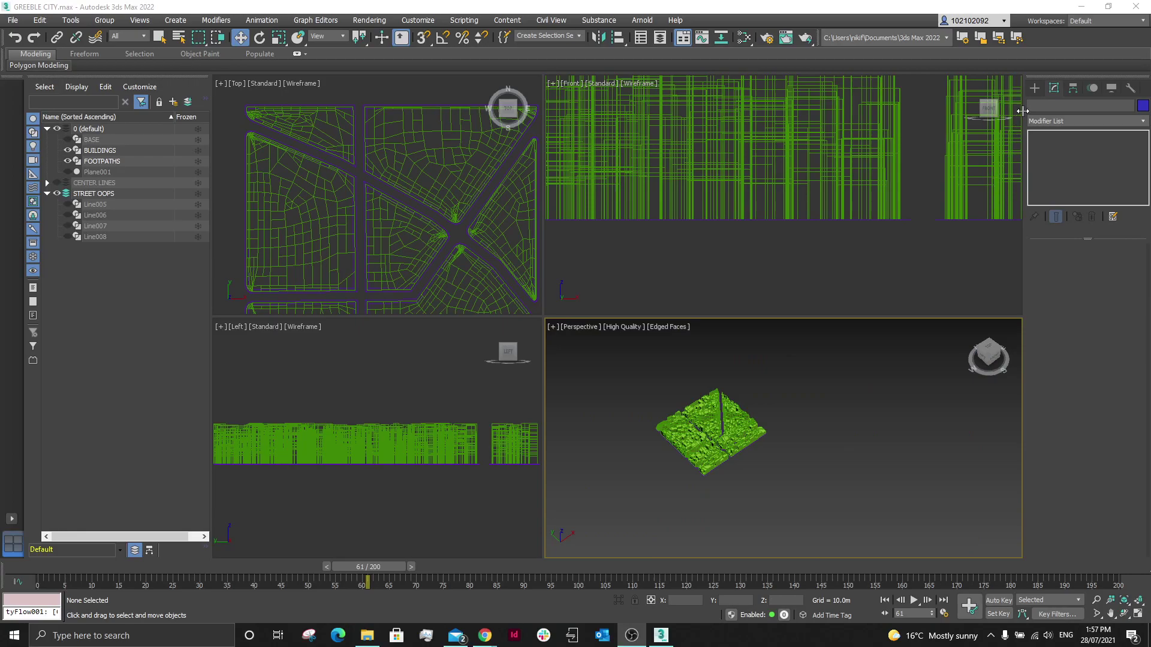
pyautogui.click(1033, 88)
pyautogui.click(1033, 108)
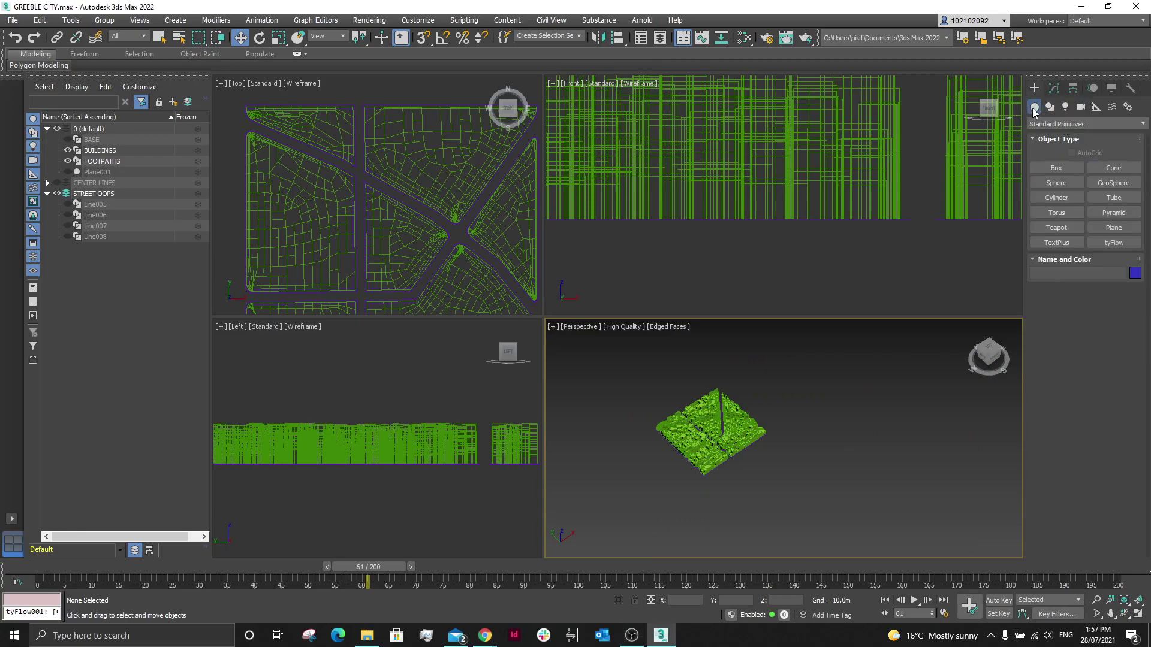
pyautogui.click(1115, 227)
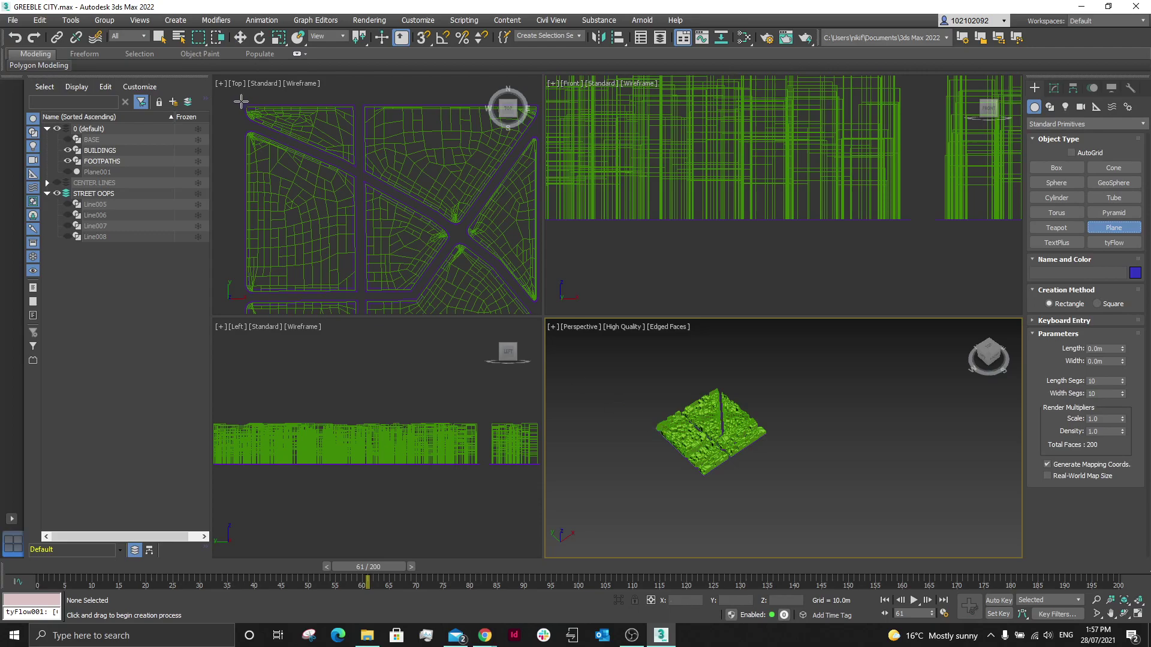
pyautogui.moveTo(241, 100); pyautogui.dragTo(542, 363)
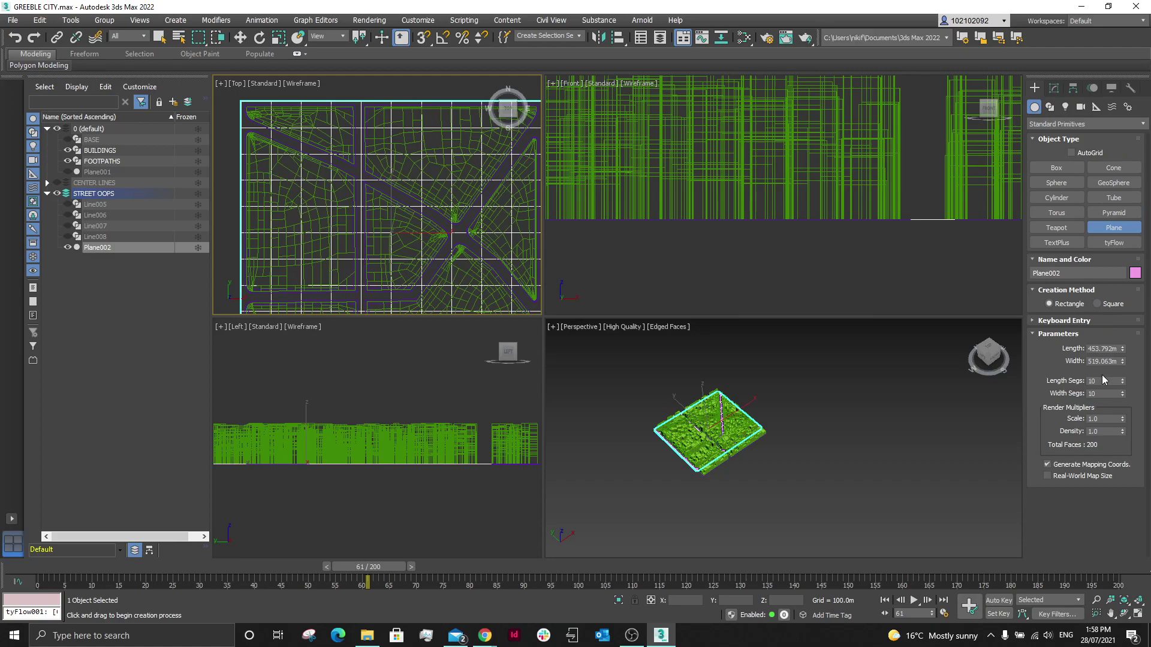
pyautogui.hotkey('shift', 'z')
pyautogui.hotkey('shift', 'z')
pyautogui.hotkey('shift', 'z')
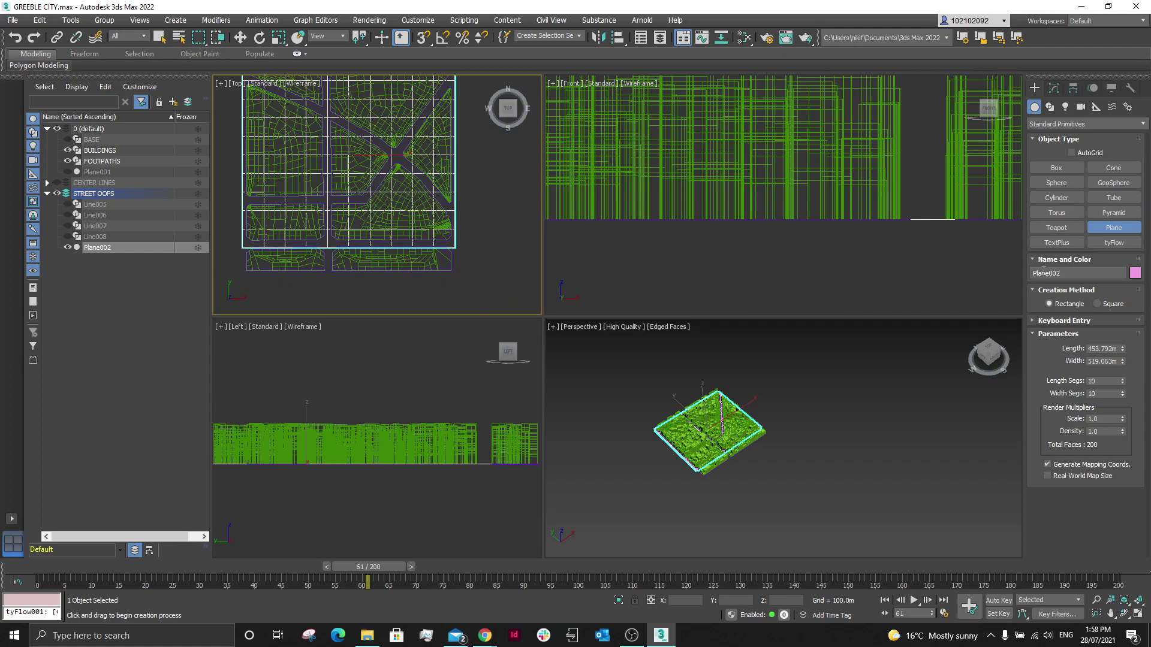
# Step: Set the new plane's length and width to 500 m each
pyautogui.click(1052, 90)
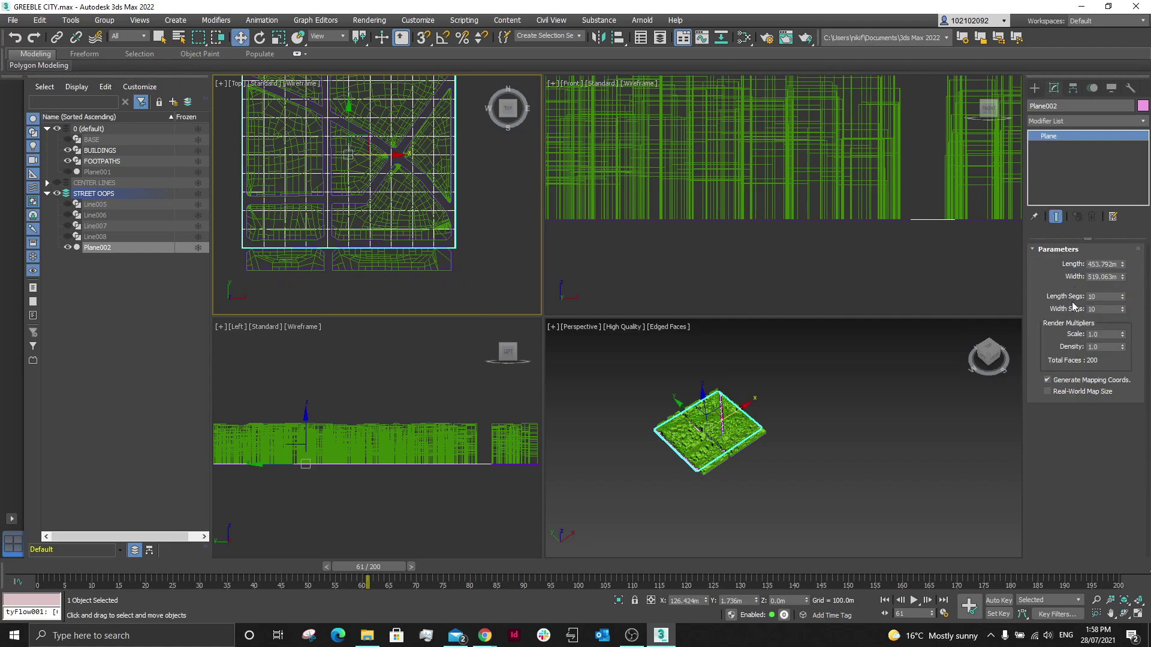
pyautogui.doubleClick(1118, 262)
pyautogui.write('500')
pyautogui.doubleClick(1092, 276)
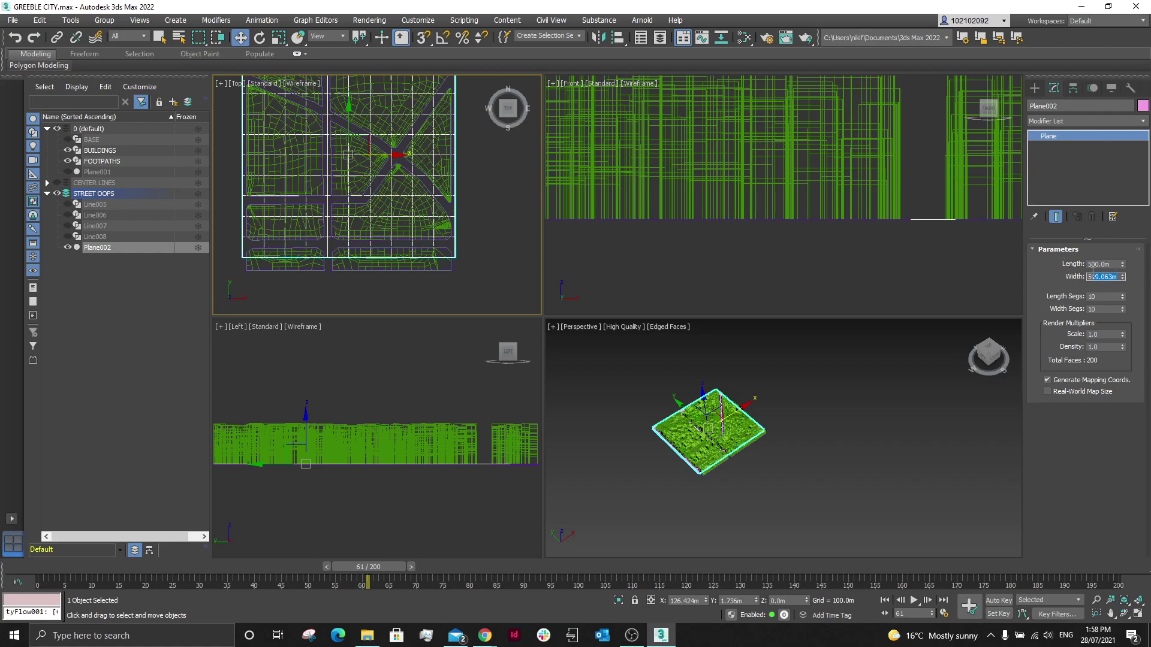
pyautogui.write('500')
pyautogui.click(423, 290)
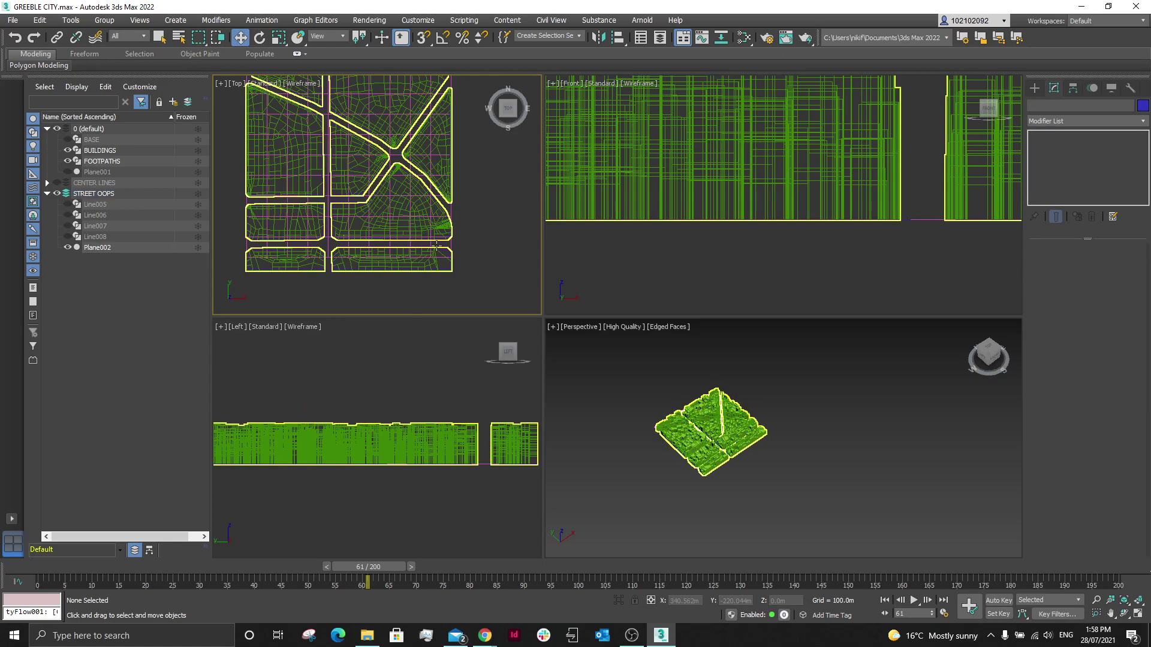
# Step: Move the new plane along Y in the Top view so its edges line up with the city blocks
pyautogui.scroll(-2, 439, 204)
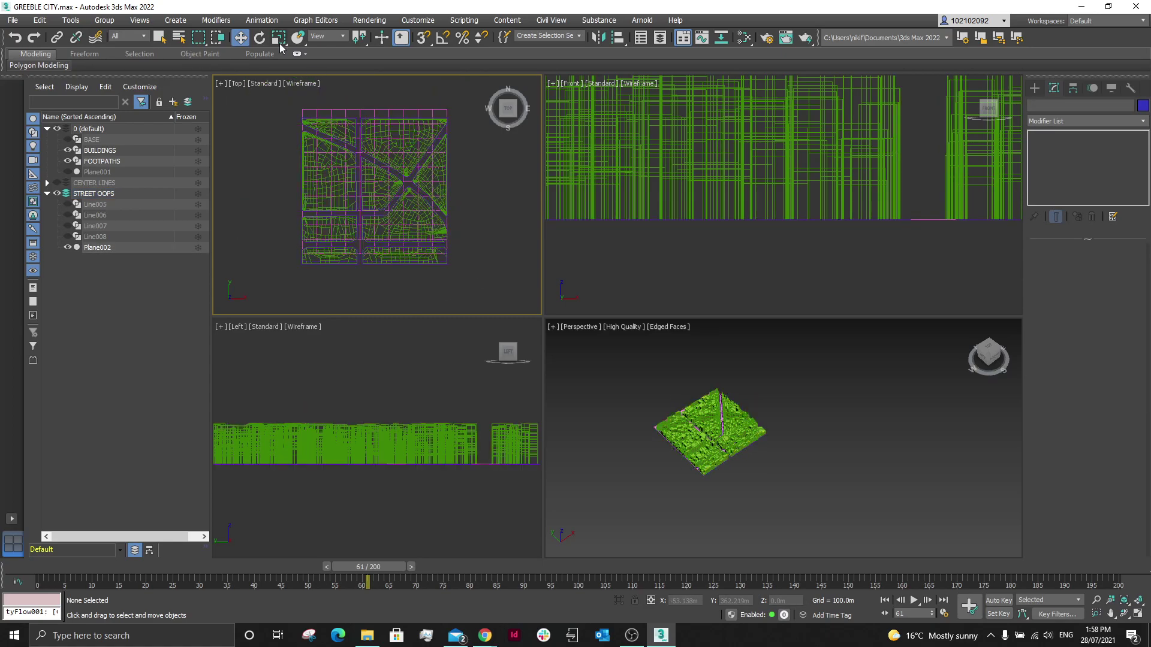
pyautogui.click(351, 113)
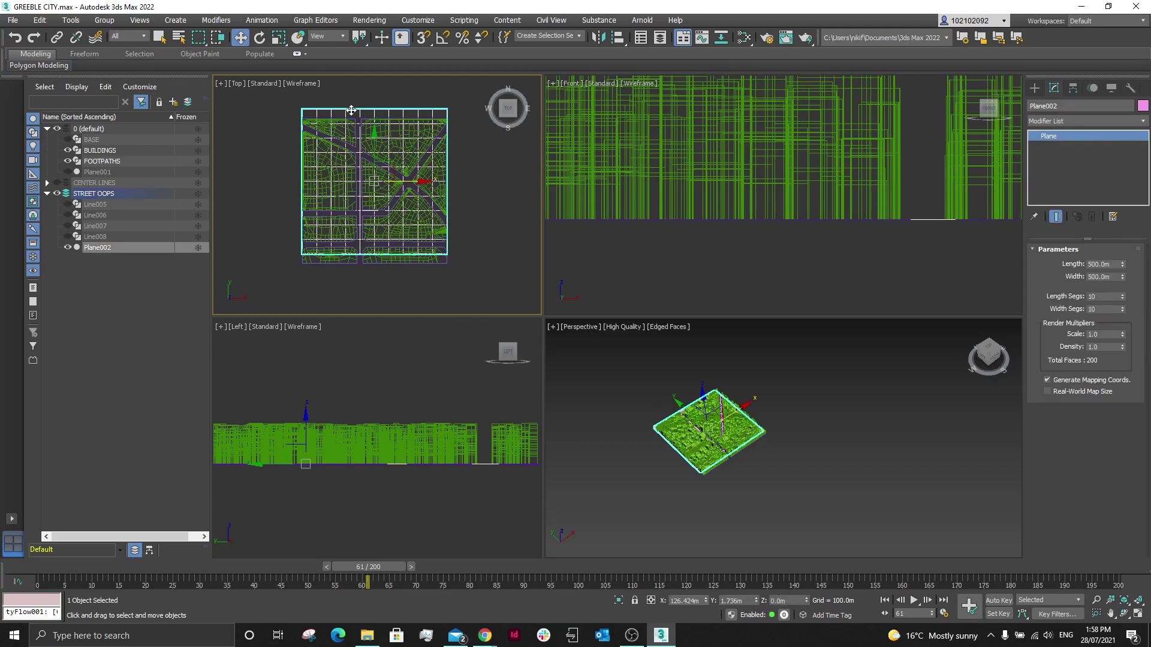
pyautogui.moveTo(368, 138); pyautogui.dragTo(375, 148)
# Step: Enlarge the new plane to 600 m in both length and width so it extends beyond the city
pyautogui.click(1088, 265)
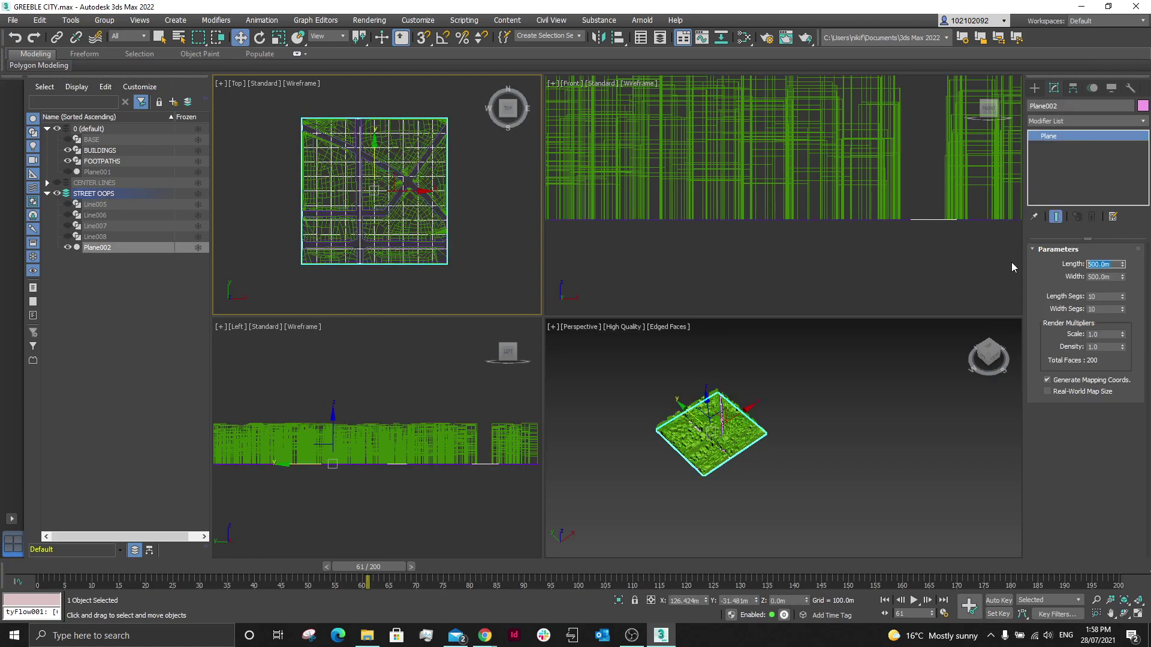
pyautogui.write('600')
pyautogui.click(1106, 277)
pyautogui.write('6')
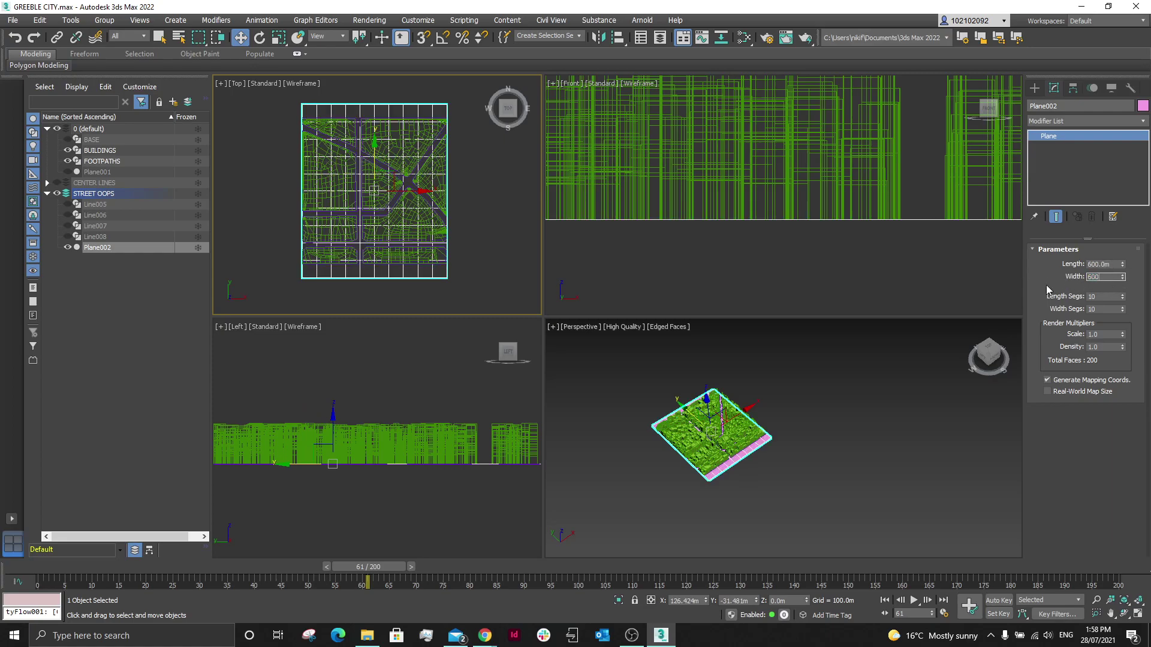
pyautogui.write('00')
pyautogui.click(739, 297)
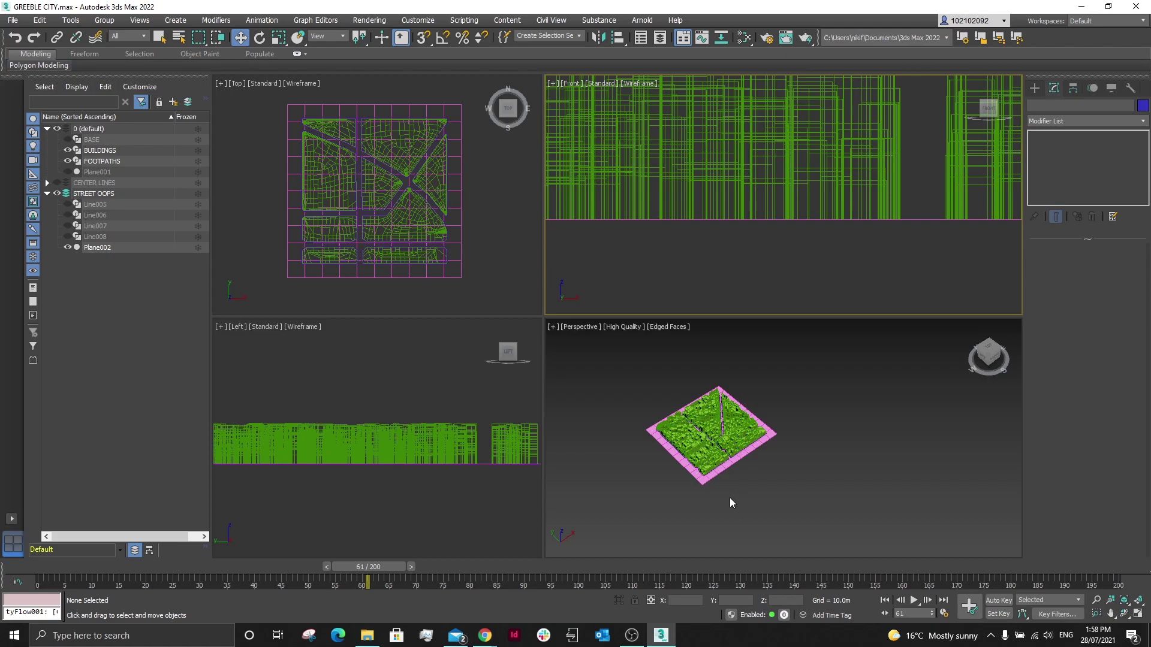
# Step: Maximize the Perspective view and examine the buildings, footpaths and ground plane up close and from another angle
pyautogui.scroll(5, 715, 487)
pyautogui.scroll(4, 775, 400)
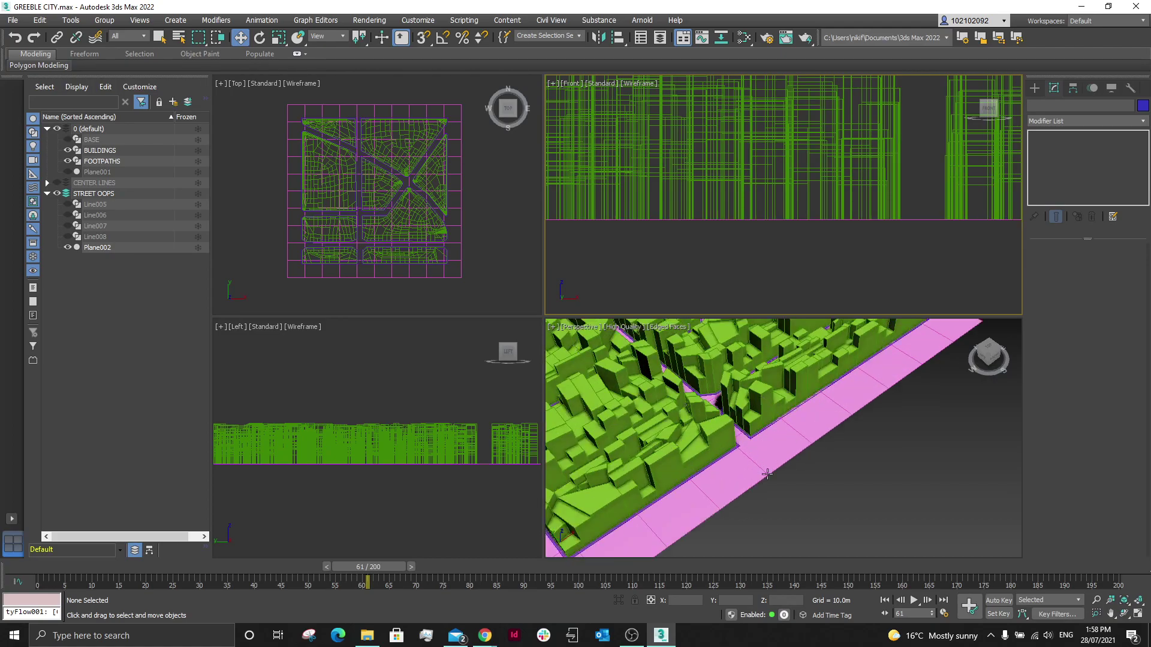
pyautogui.scroll(2, 753, 458)
pyautogui.scroll(-3, 781, 452)
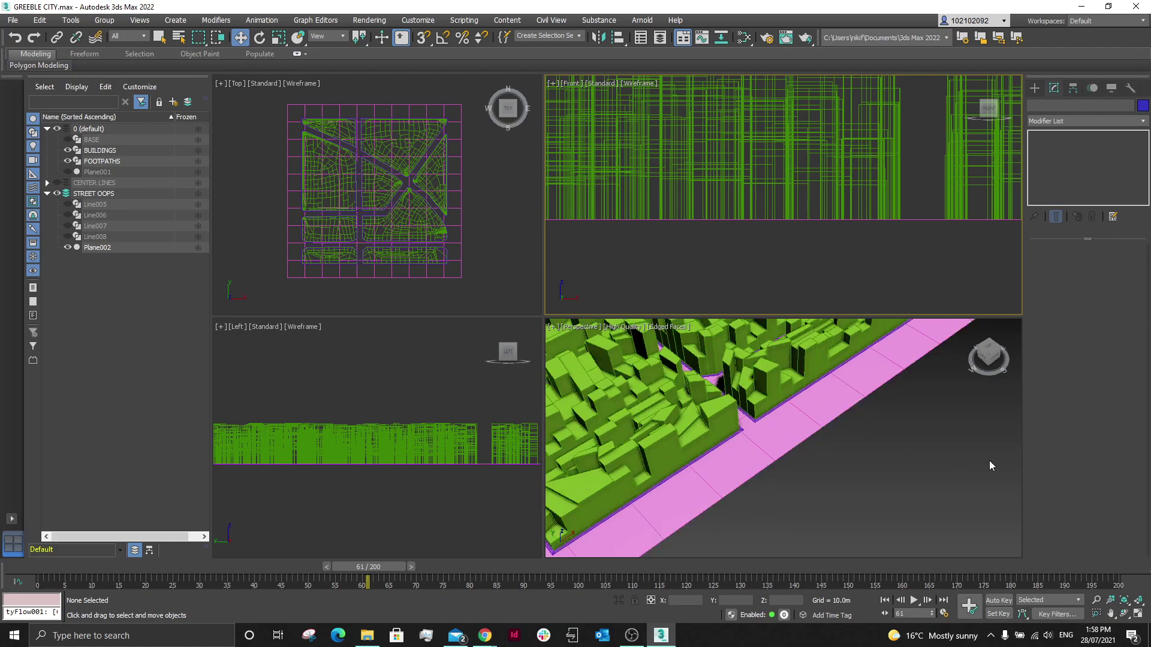
pyautogui.hotkey('alt', 'w')
pyautogui.press('z')
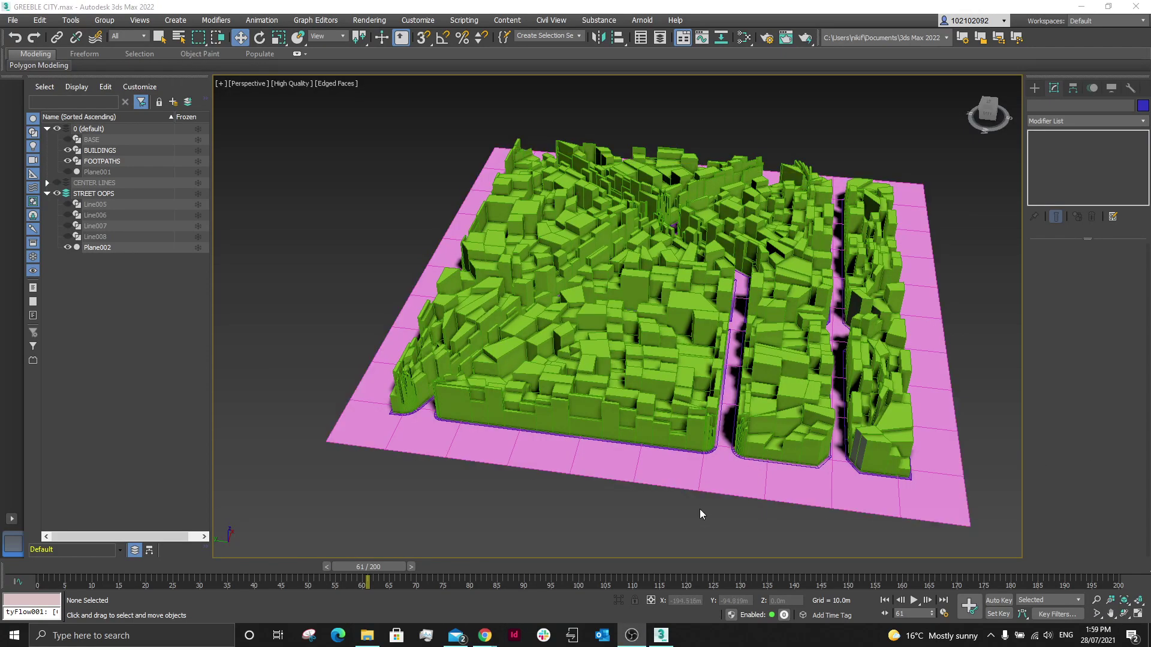
pyautogui.keyDown('alt'); pyautogui.moveTo(692, 516); pyautogui.dragTo(774, 459, button='middle'); pyautogui.keyUp('alt')
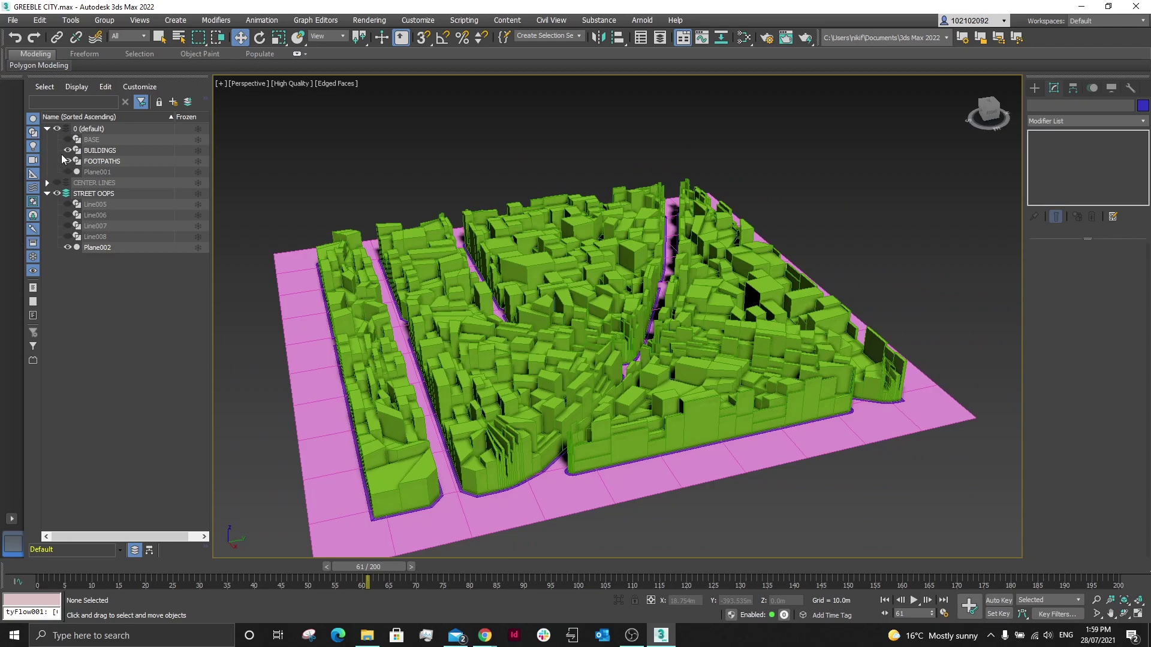
# Step: Show the CENTER LINES layer and move Line001's near end vertex to about X 339 m, Y -426 m, rerouting its street through the blocks
pyautogui.click(57, 183)
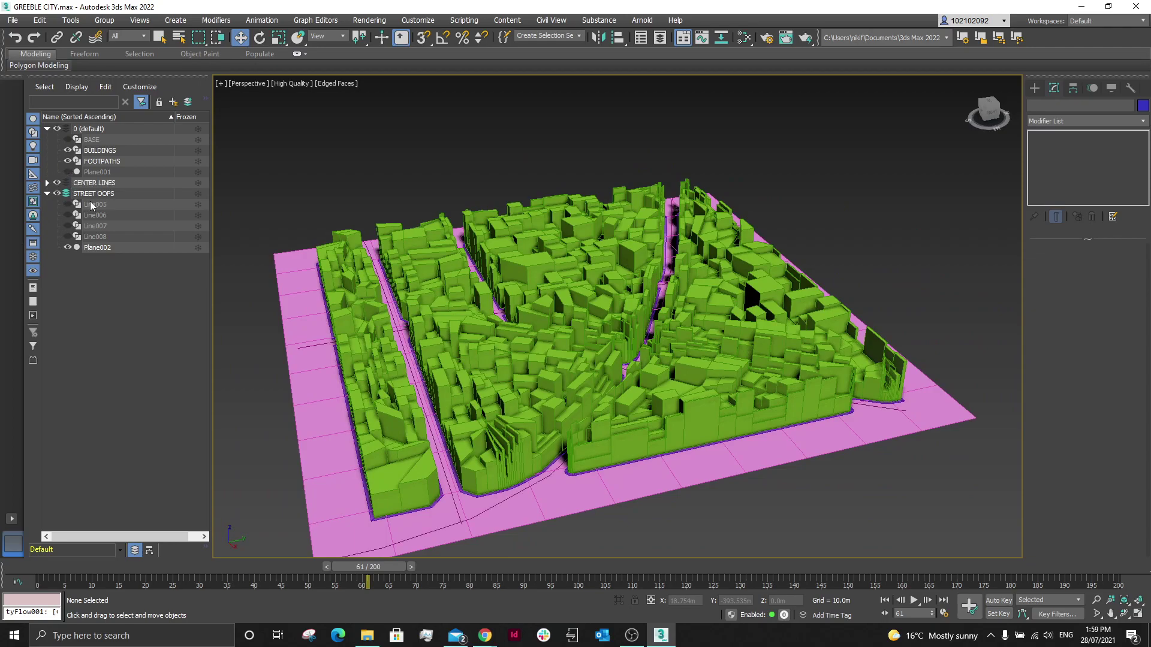
pyautogui.click(456, 525)
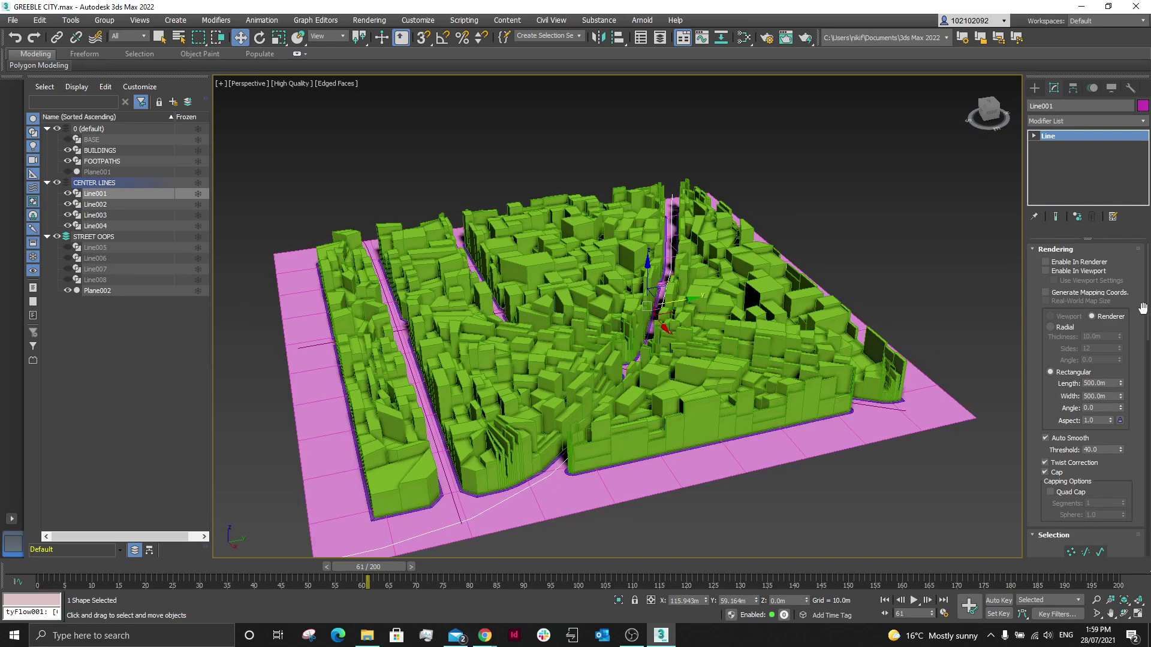
pyautogui.click(1071, 551)
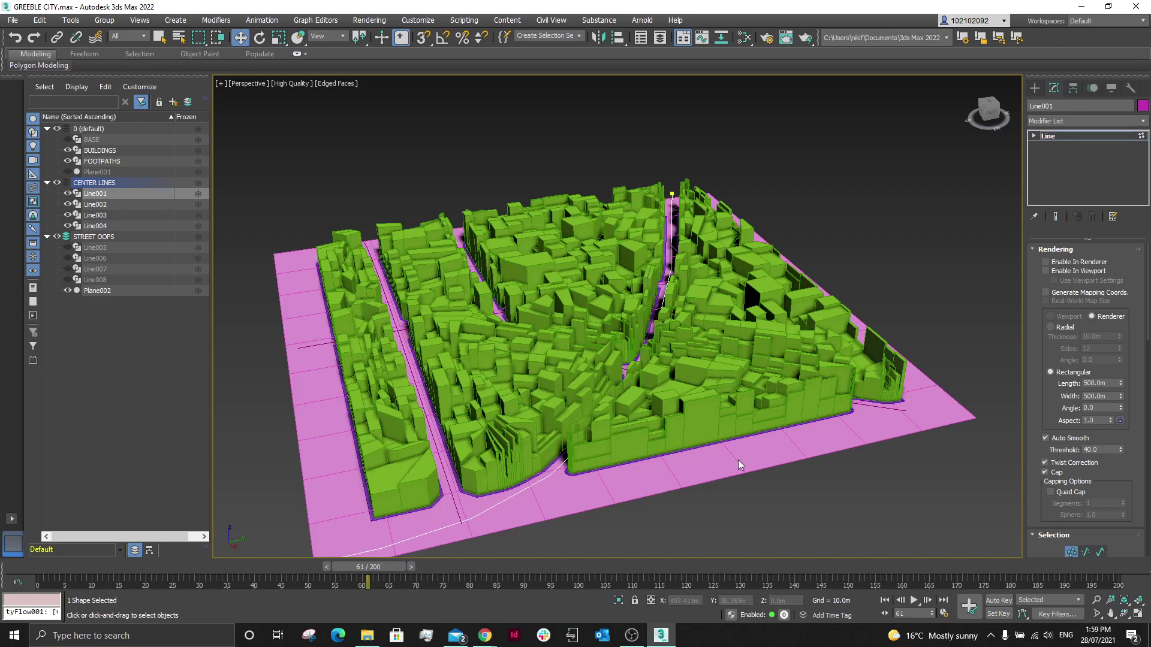
pyautogui.scroll(-3, 738, 459)
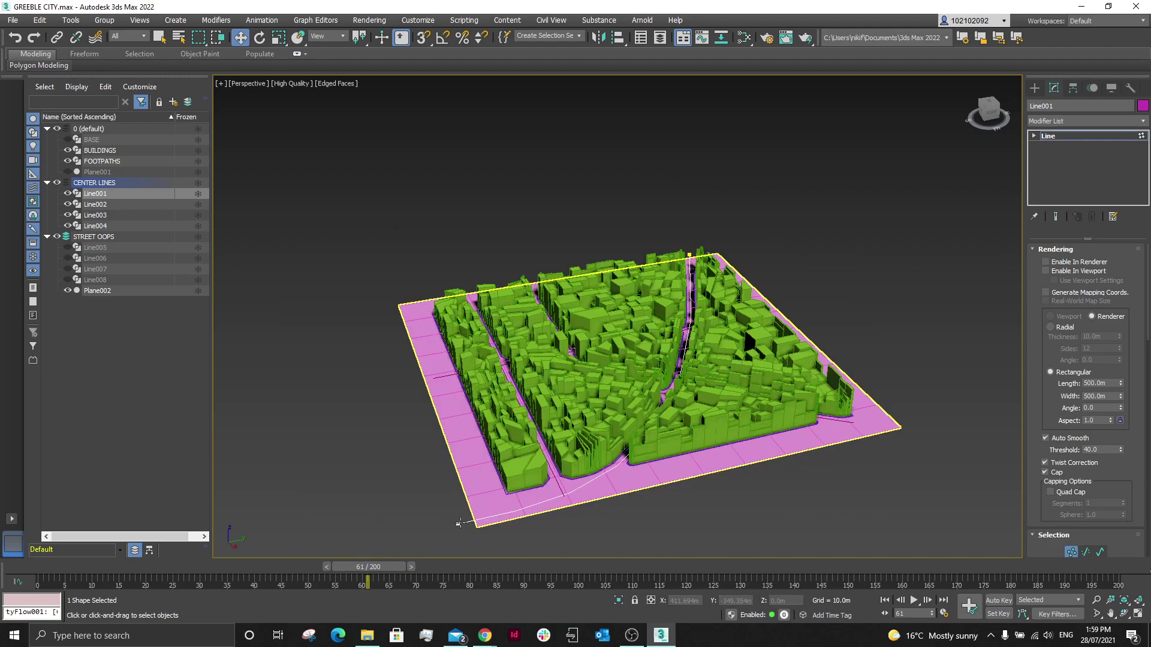
pyautogui.moveTo(459, 524); pyautogui.dragTo(389, 500)
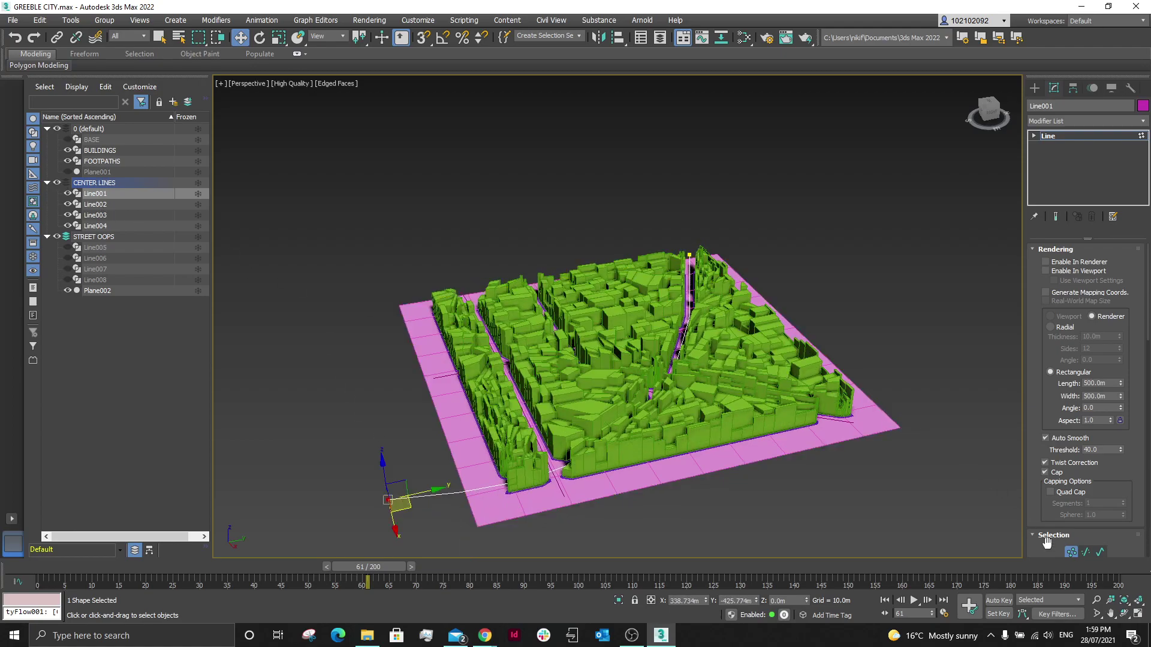
pyautogui.click(1071, 551)
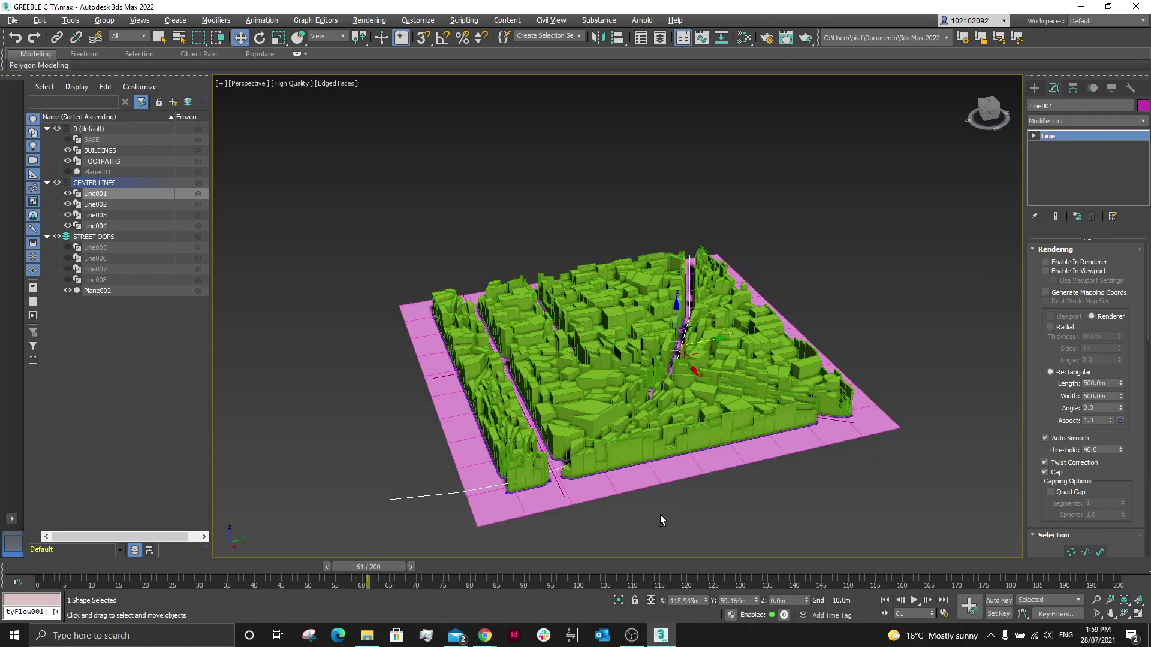
pyautogui.keyDown('alt'); pyautogui.moveTo(660, 514); pyautogui.dragTo(801, 428, button='middle'); pyautogui.keyUp('alt')
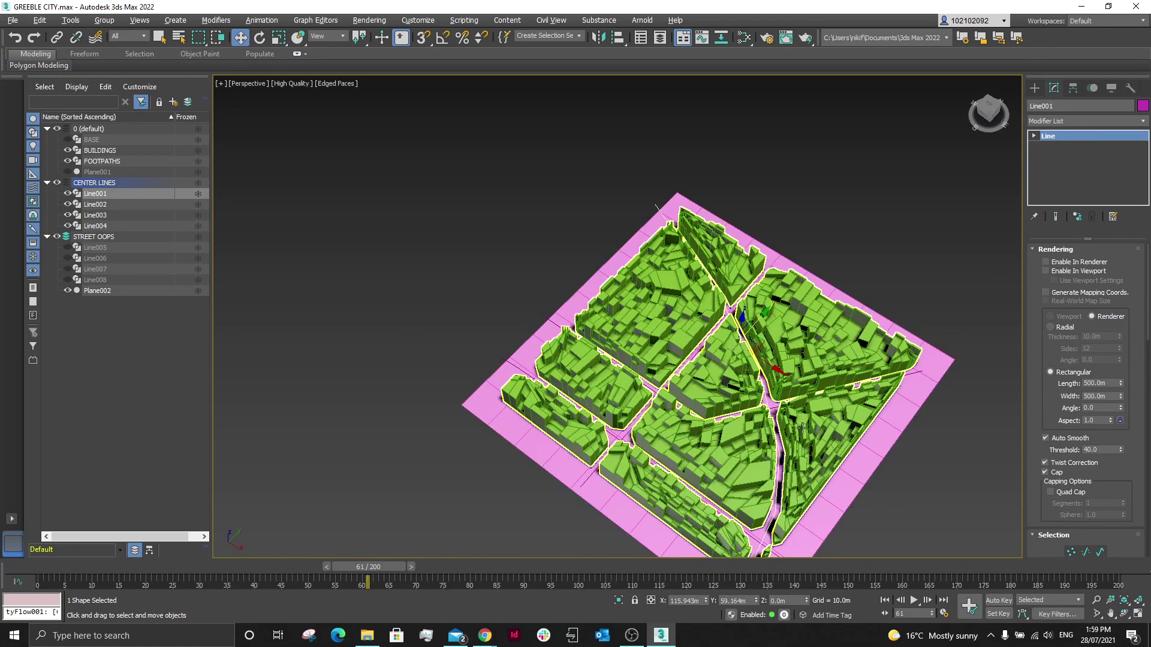
pyautogui.scroll(3, 802, 428)
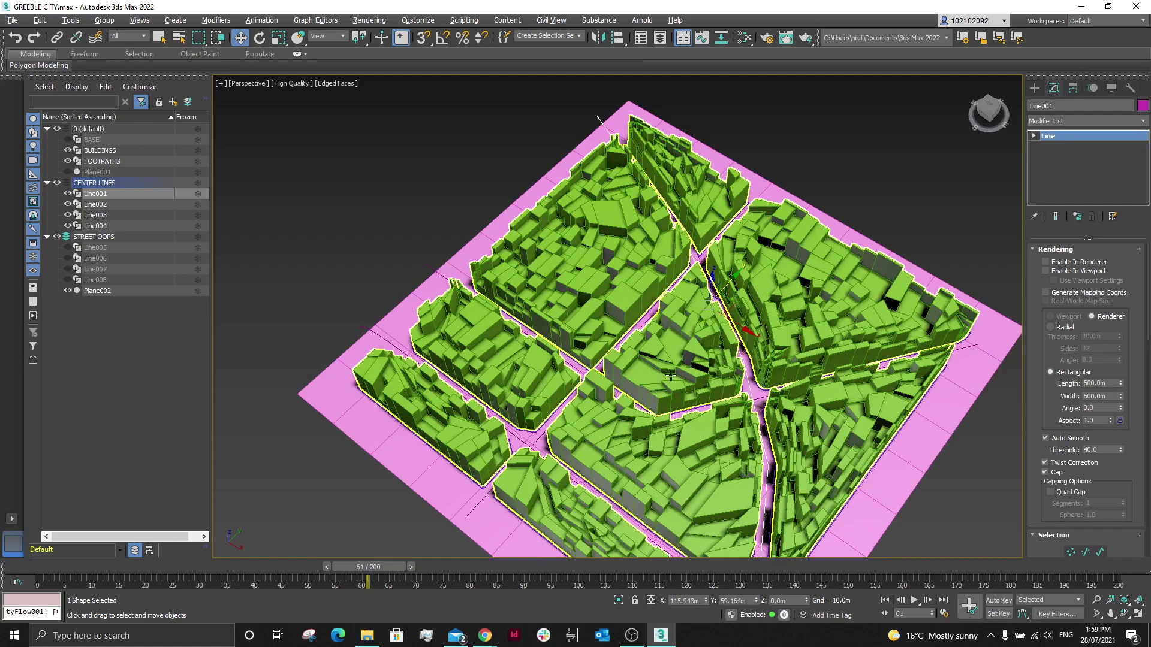